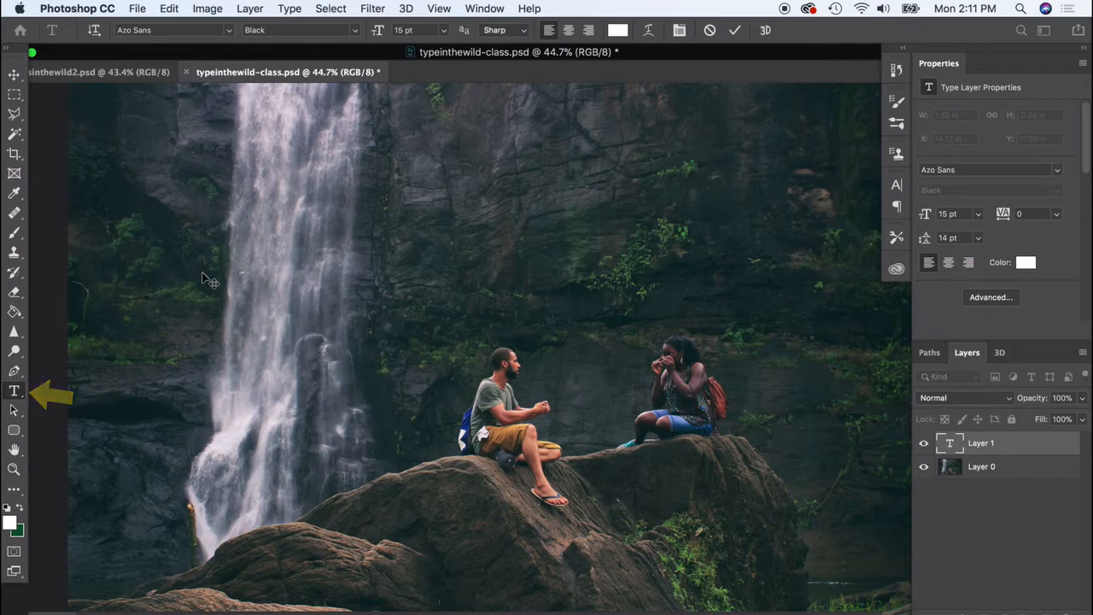
- Finish the text entry and enlarge the word "typography" to about 318 pt beside the waterfall
click(13, 74)
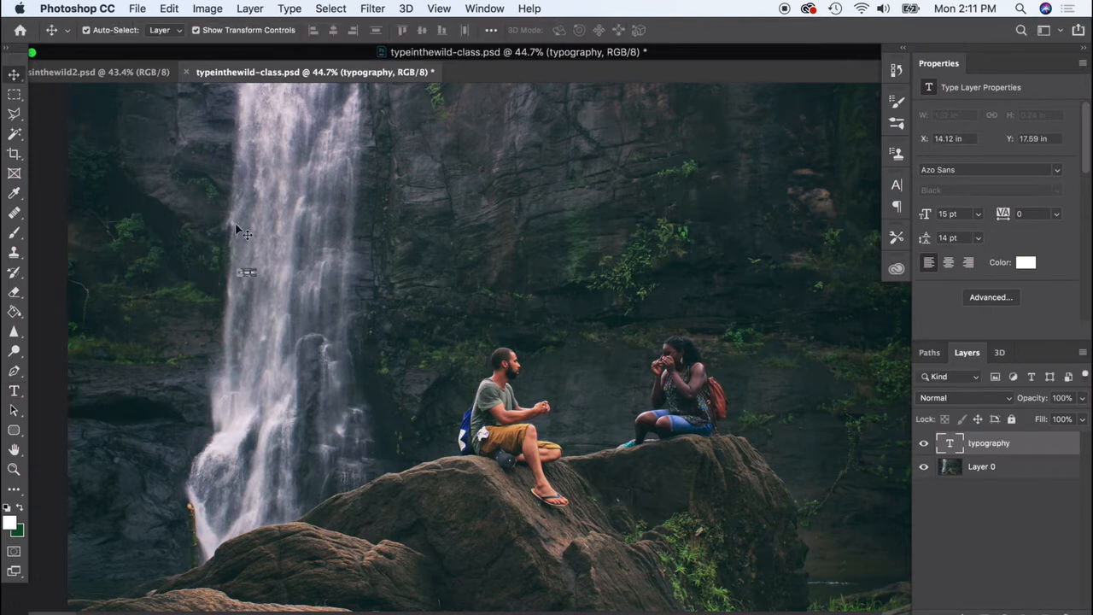
drag(253, 267, 530, 162)
key(Return)
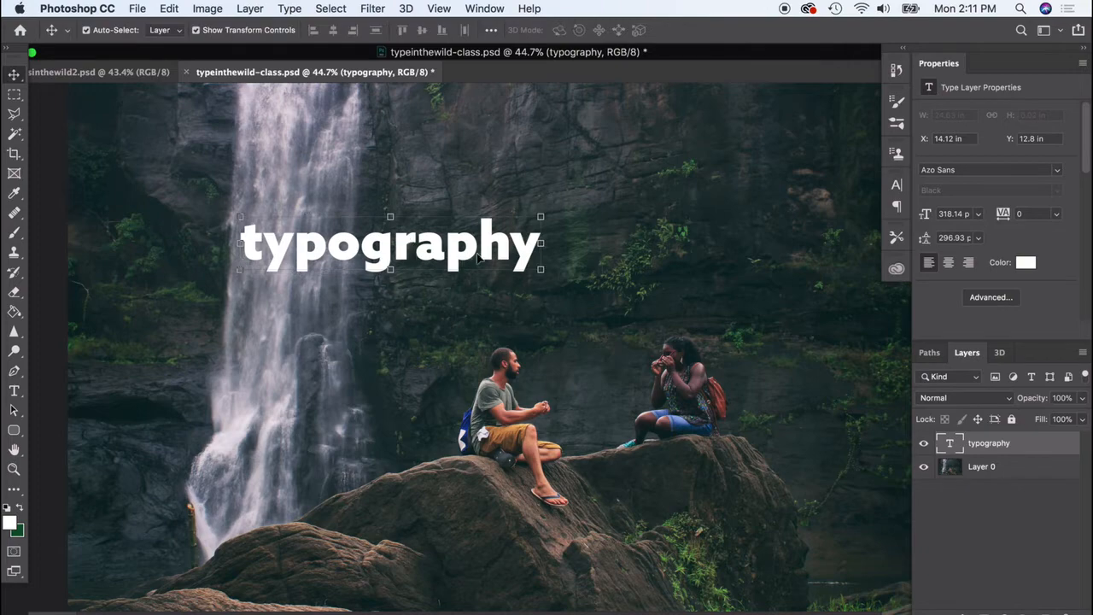
double_click(950, 448)
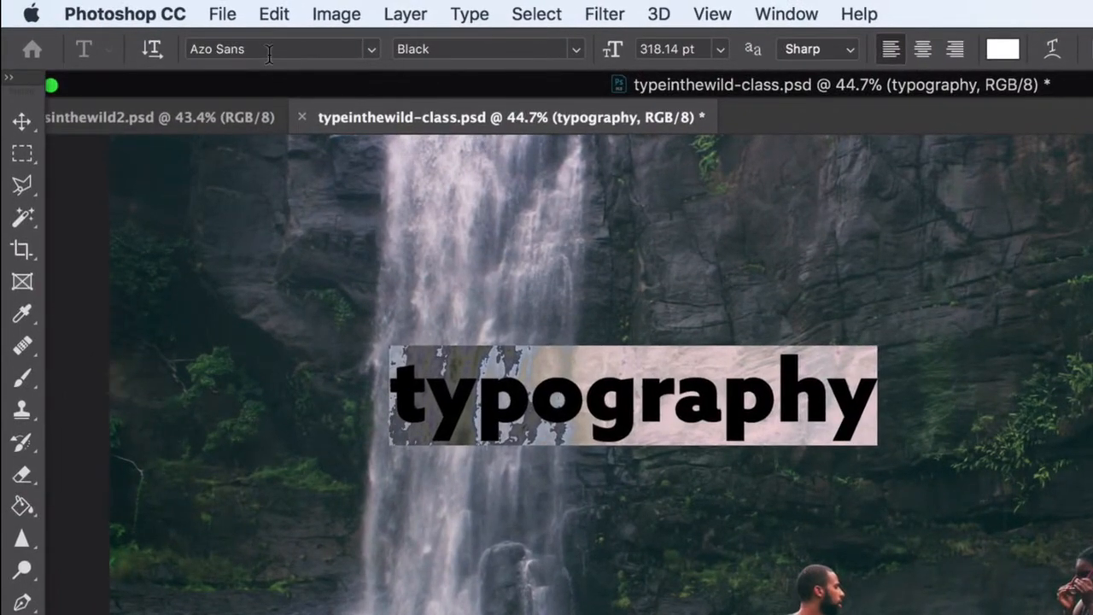
click(17, 123)
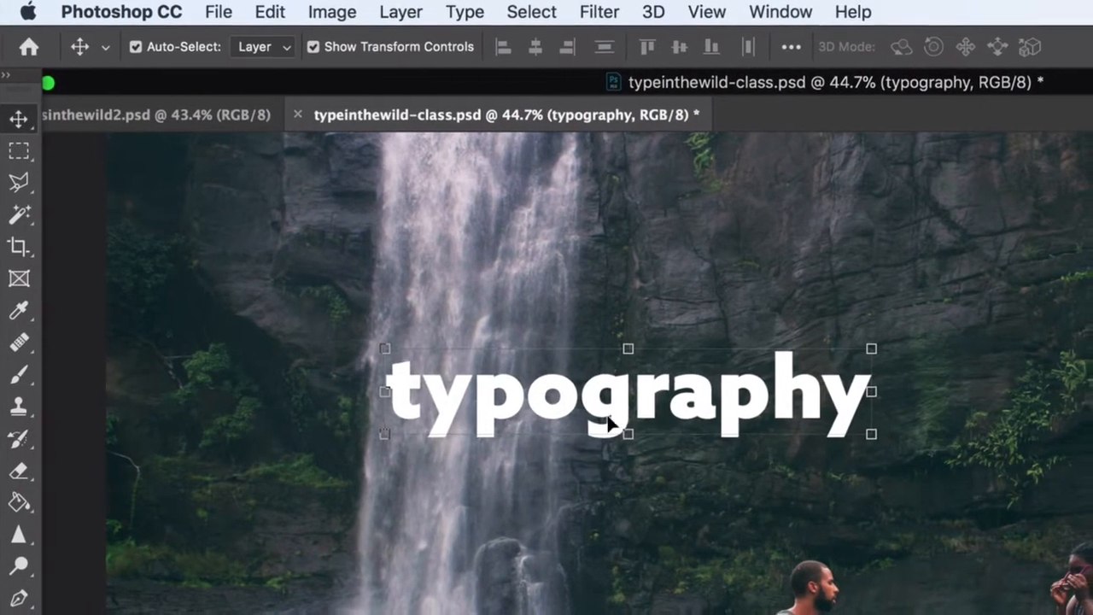
- Move the word "typography" down over the two seated people and scale it to about 490 pt
drag(673, 402, 701, 606)
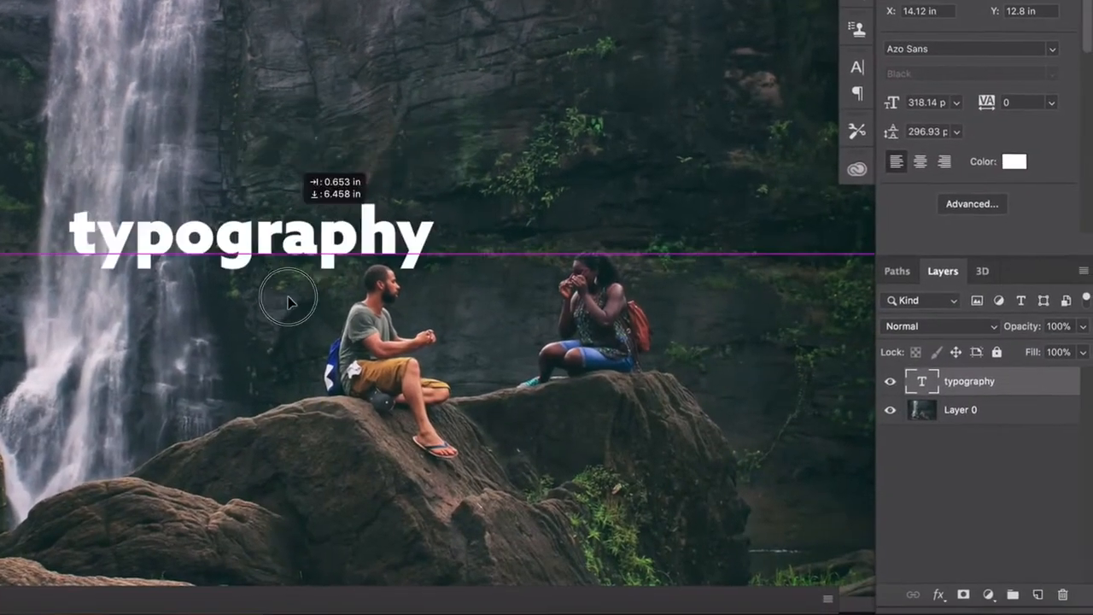
drag(288, 298, 276, 317)
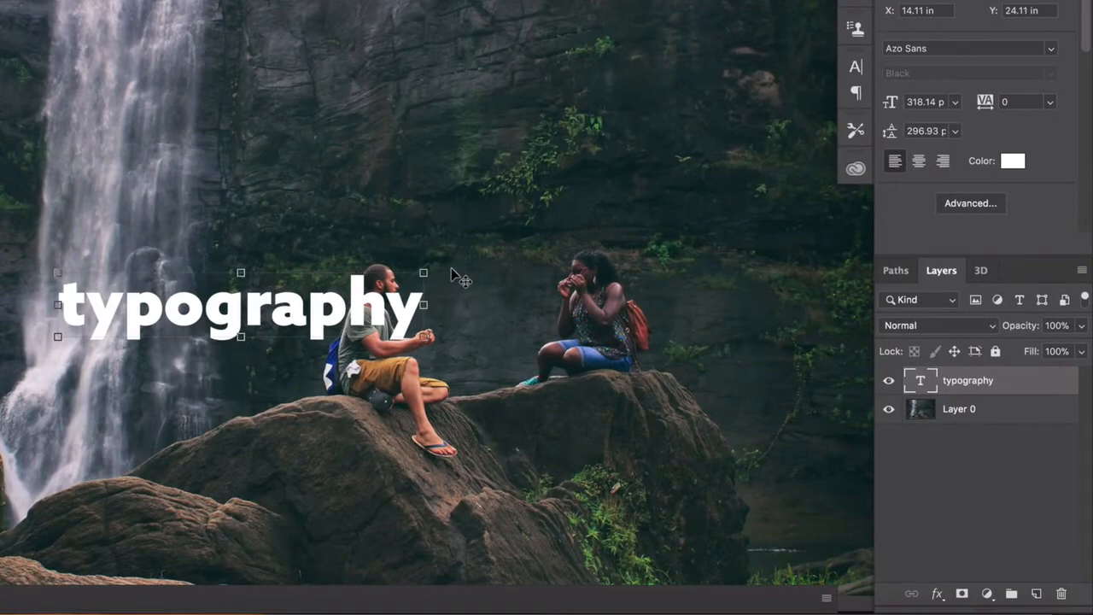
drag(425, 271, 690, 199)
key(Return)
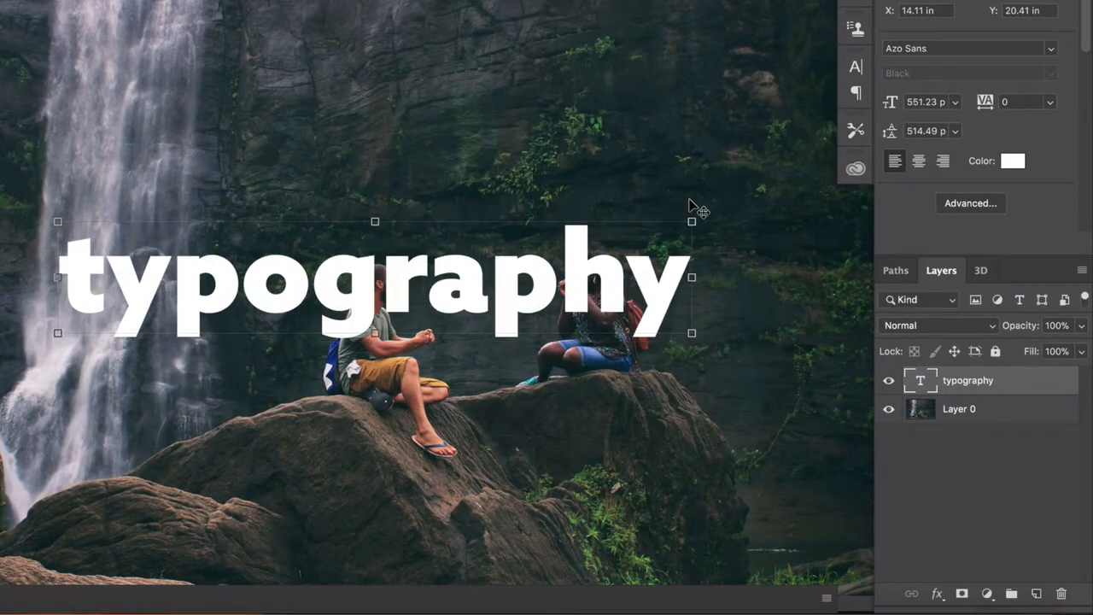
drag(603, 277, 674, 294)
drag(761, 239, 693, 257)
key(Return)
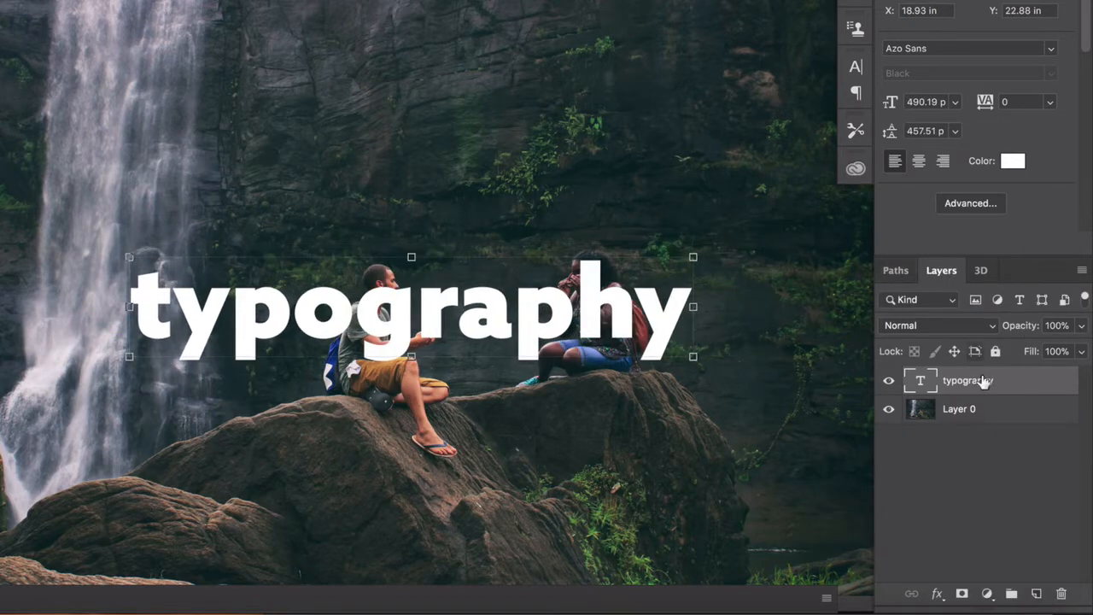
- Lower the text layer's opacity to 64% and shift the word sideways so its letters overlap both people
click(1082, 326)
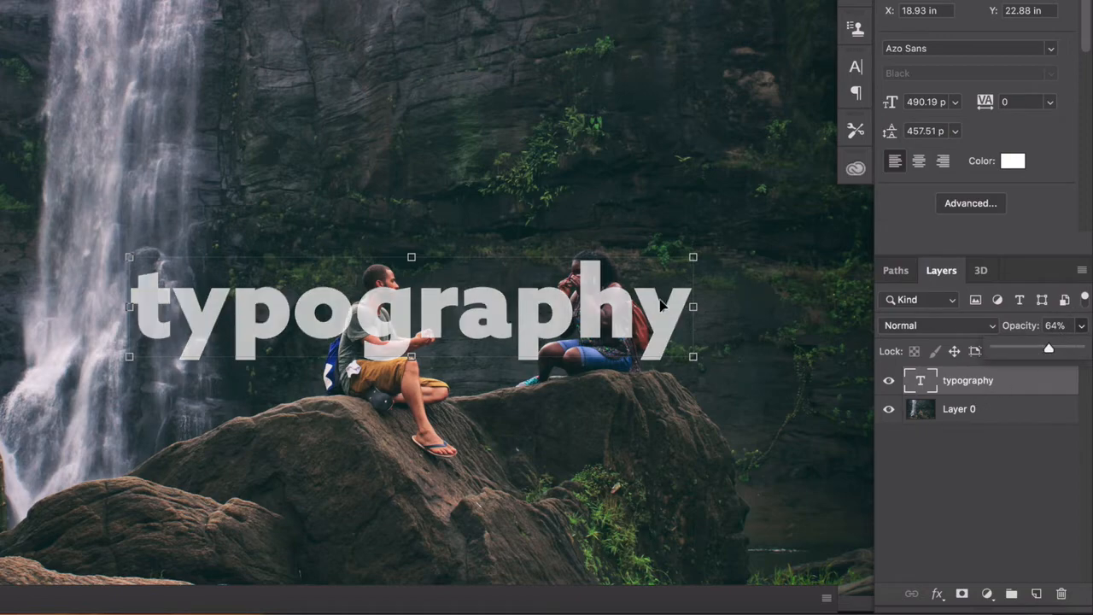
scroll(468, 359, up, 5)
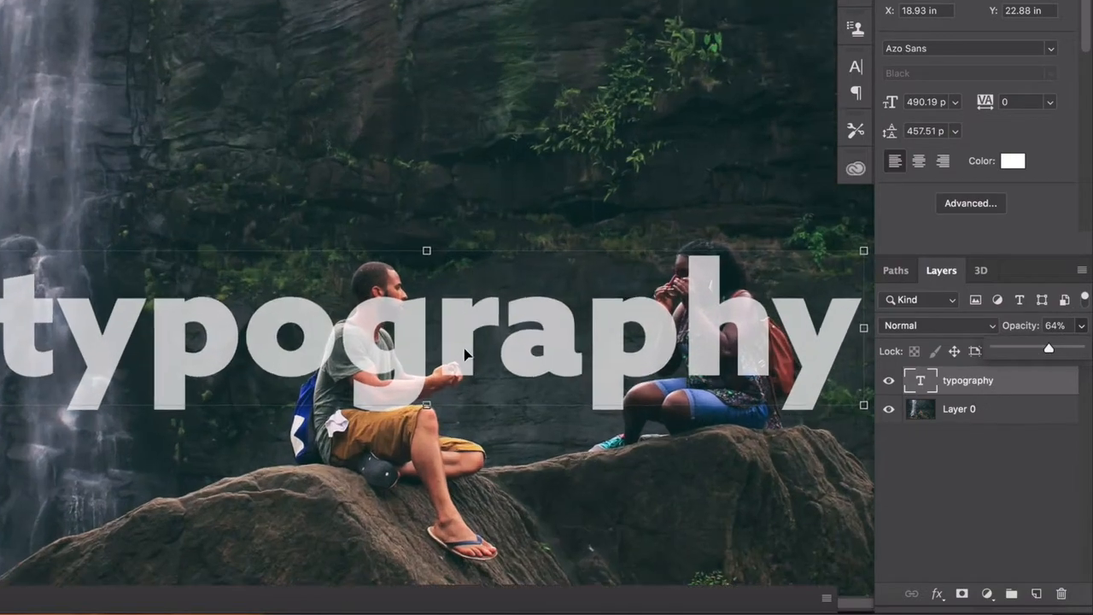
scroll(468, 349, right, 5)
scroll(468, 349, down, 2)
scroll(501, 336, left, 2)
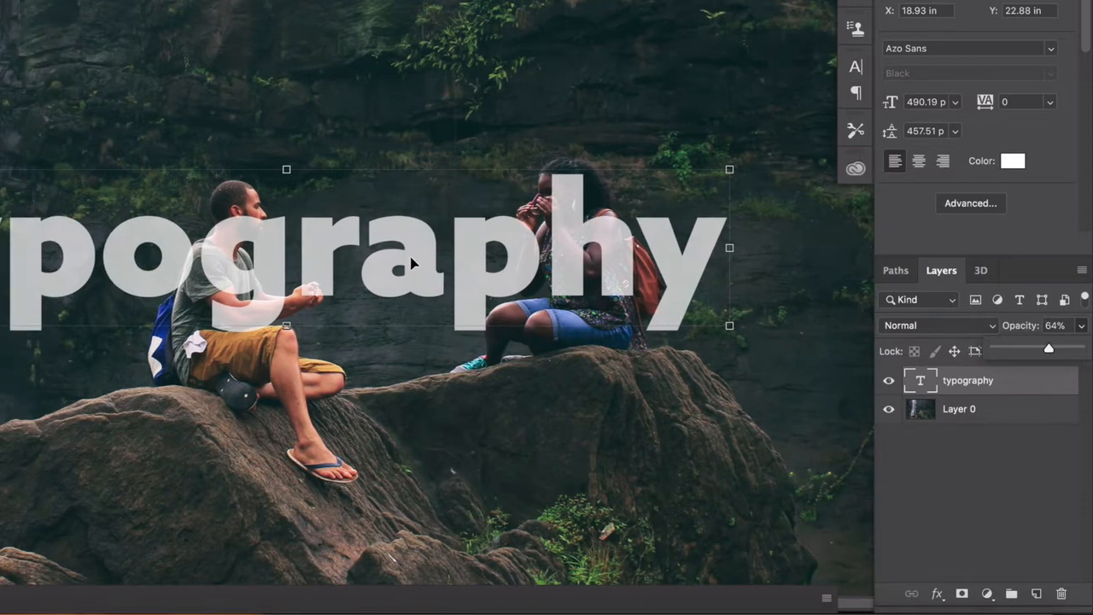
drag(341, 253, 453, 254)
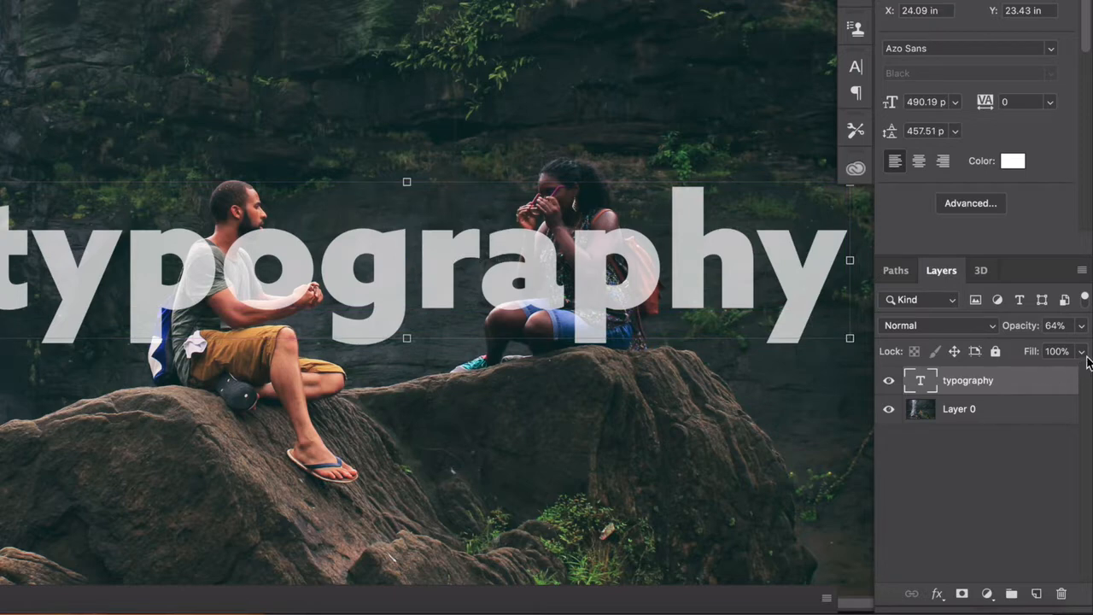
- Restore the typography layer's opacity to 100% and add a layer mask to it
click(1081, 326)
drag(1050, 349, 1080, 348)
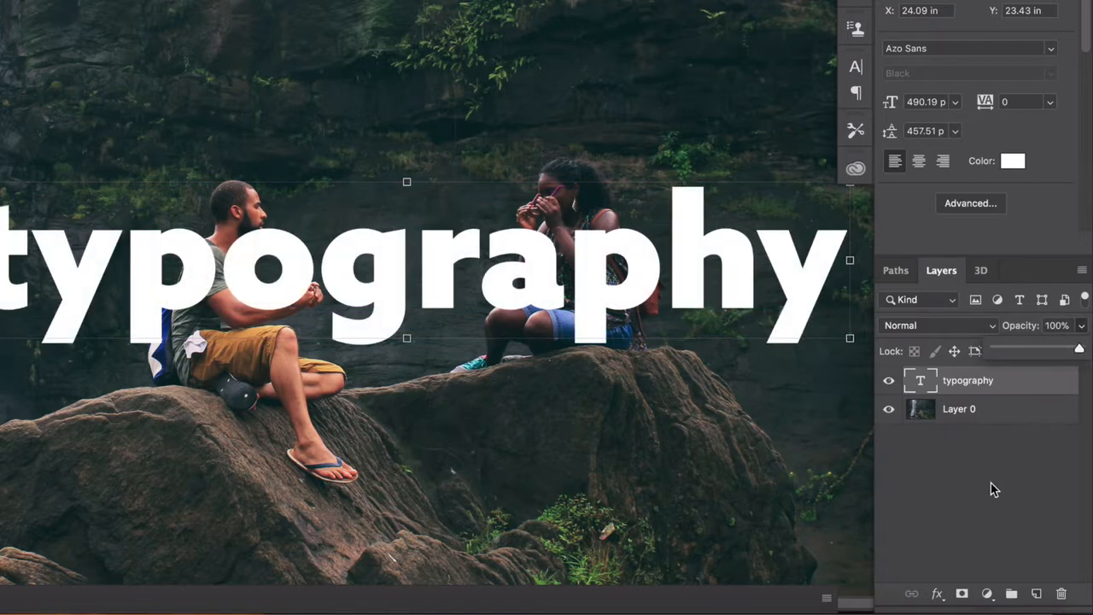
click(992, 484)
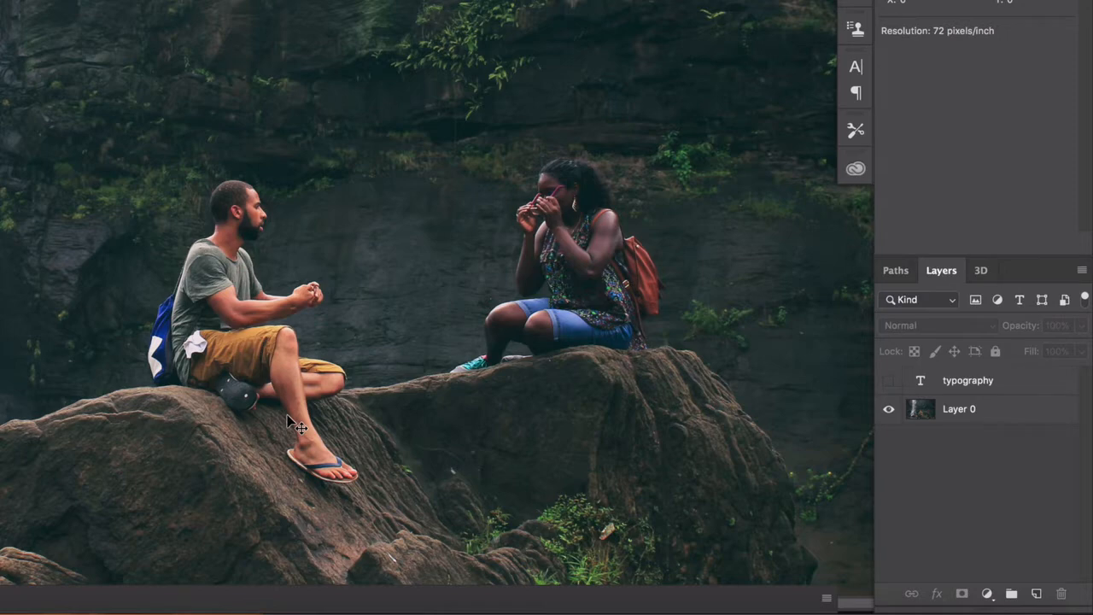
click(981, 382)
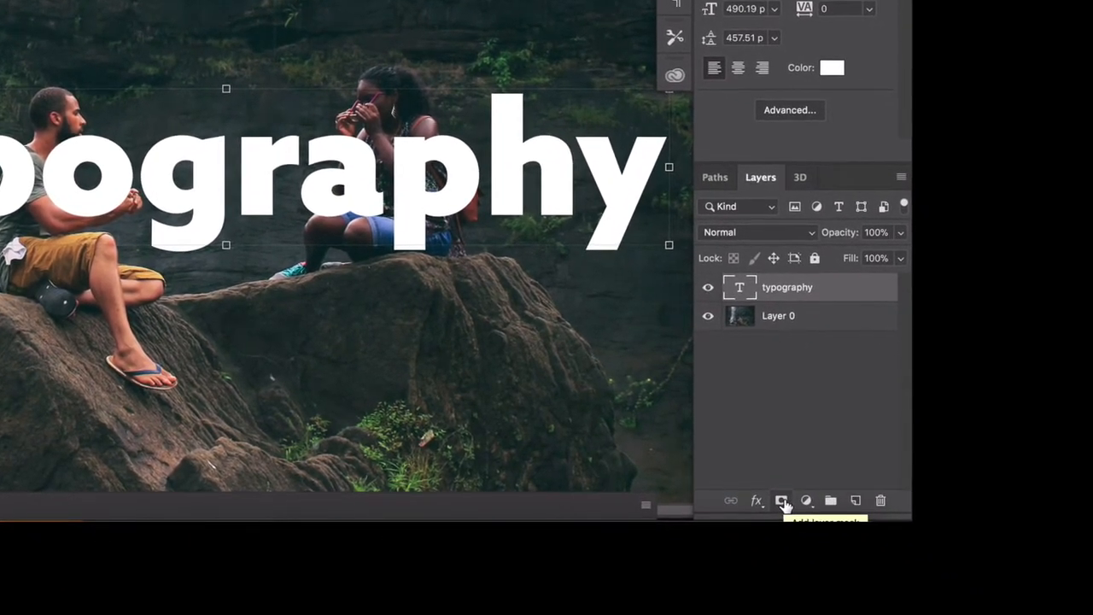
click(783, 502)
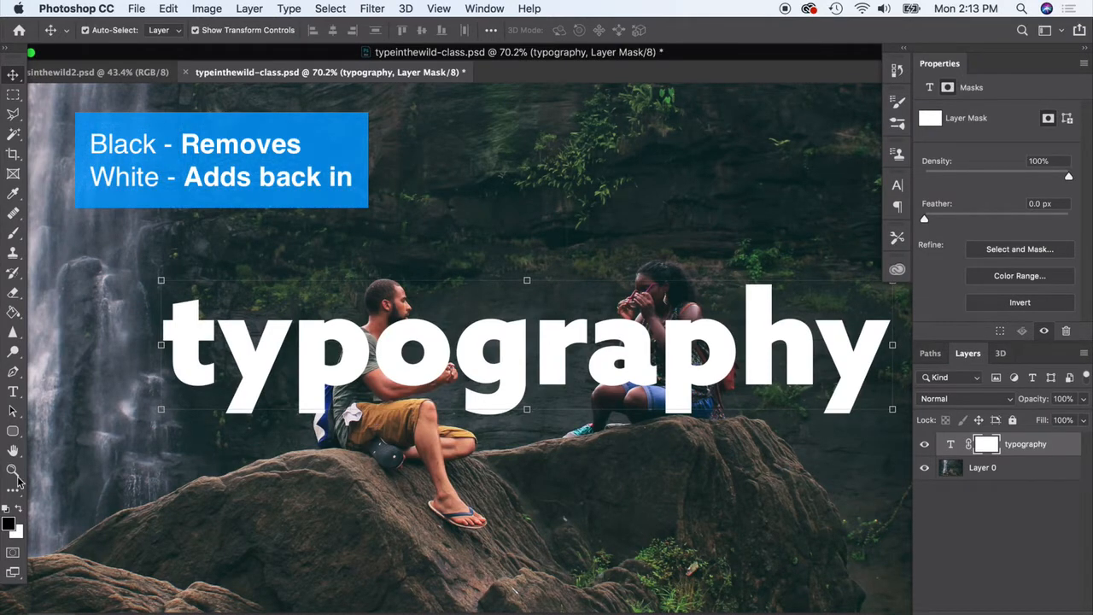
- Set the foreground colour to black (000000) and activate the Brush tool for painting on the mask
click(20, 511)
click(9, 523)
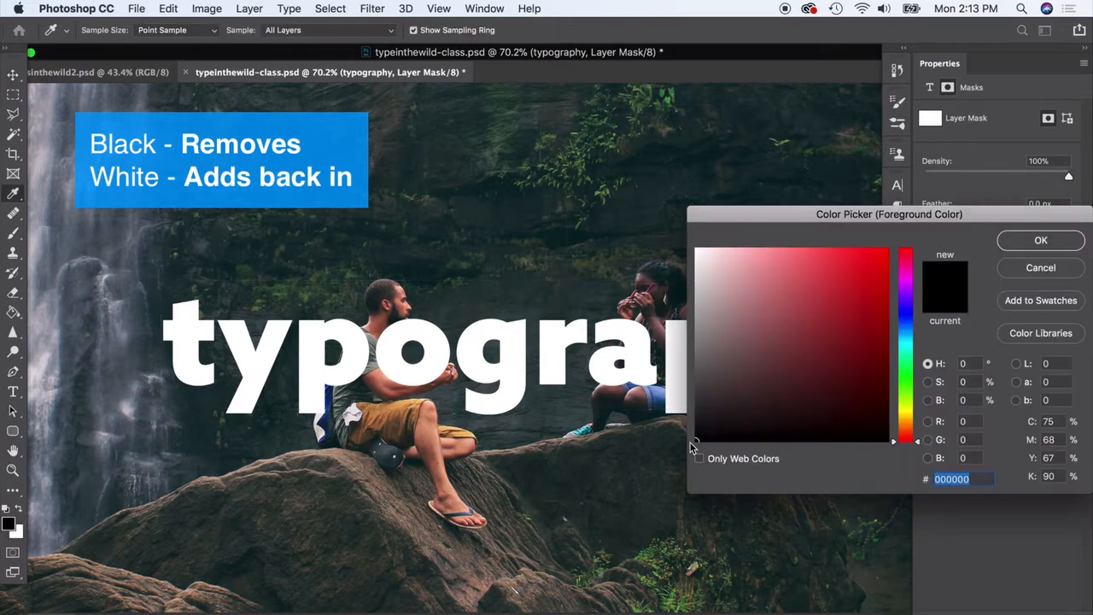
click(1026, 238)
key(v)
click(13, 234)
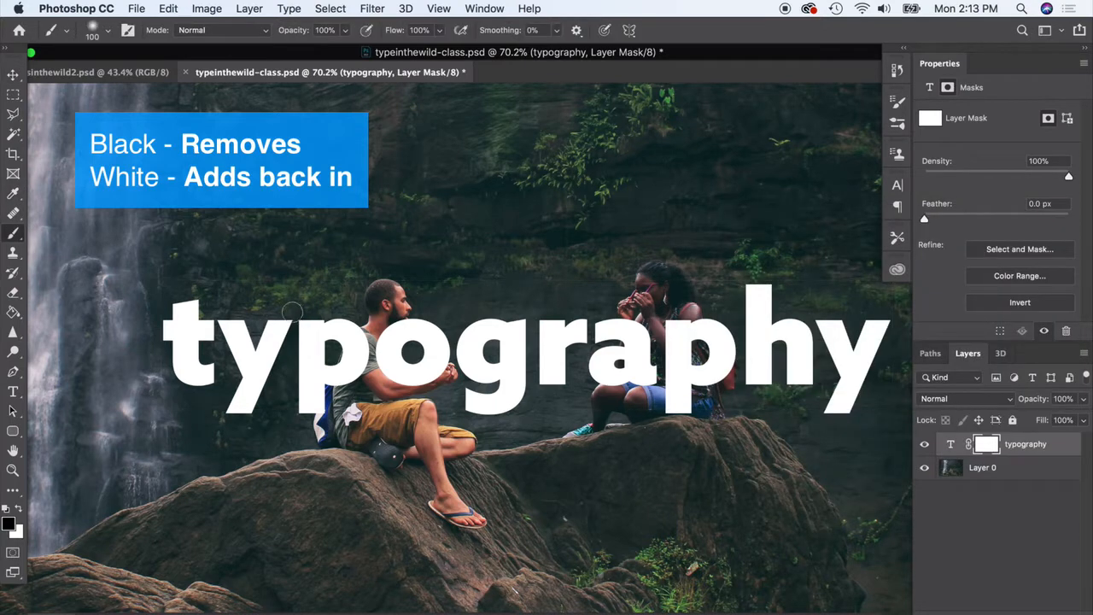
- Lower the typography layer's opacity to 62% so the man shows through the letters
click(1084, 401)
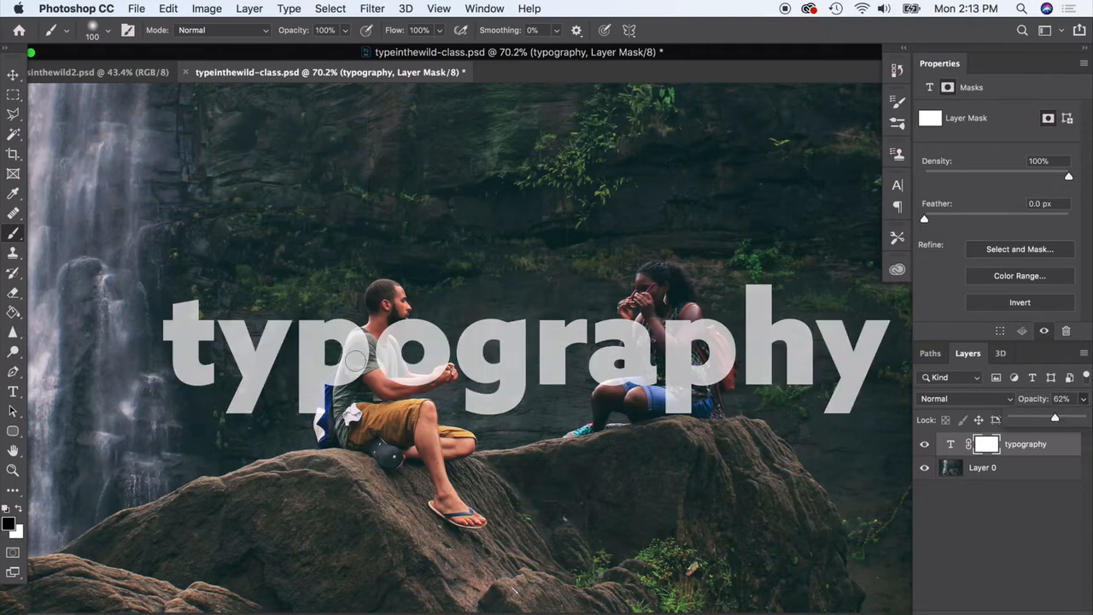
scroll(305, 331, up, 5)
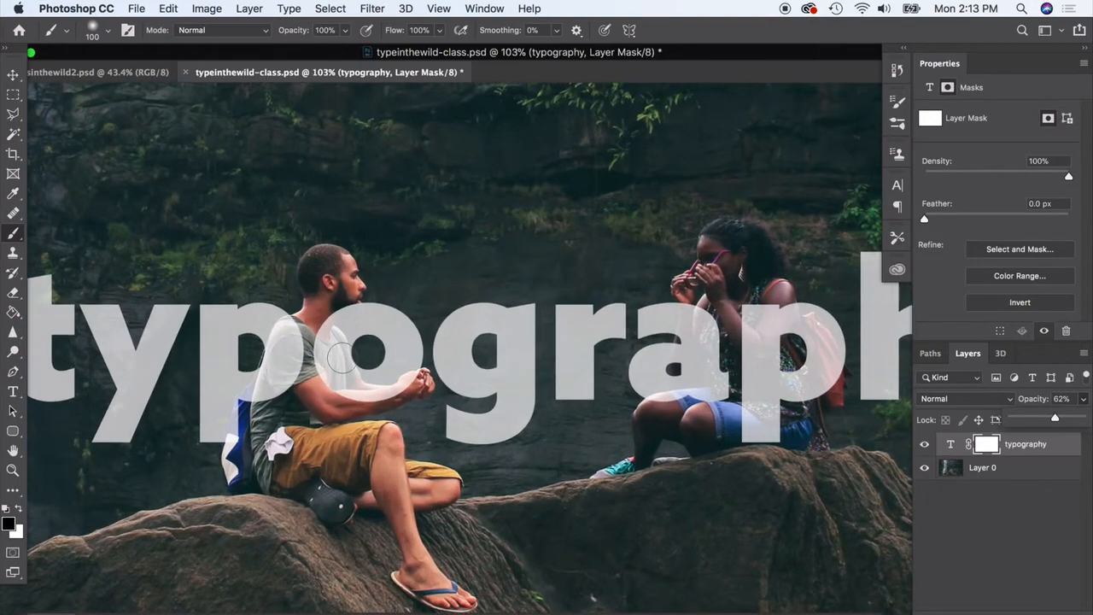
scroll(350, 369, left, 3)
scroll(507, 386, up, 4)
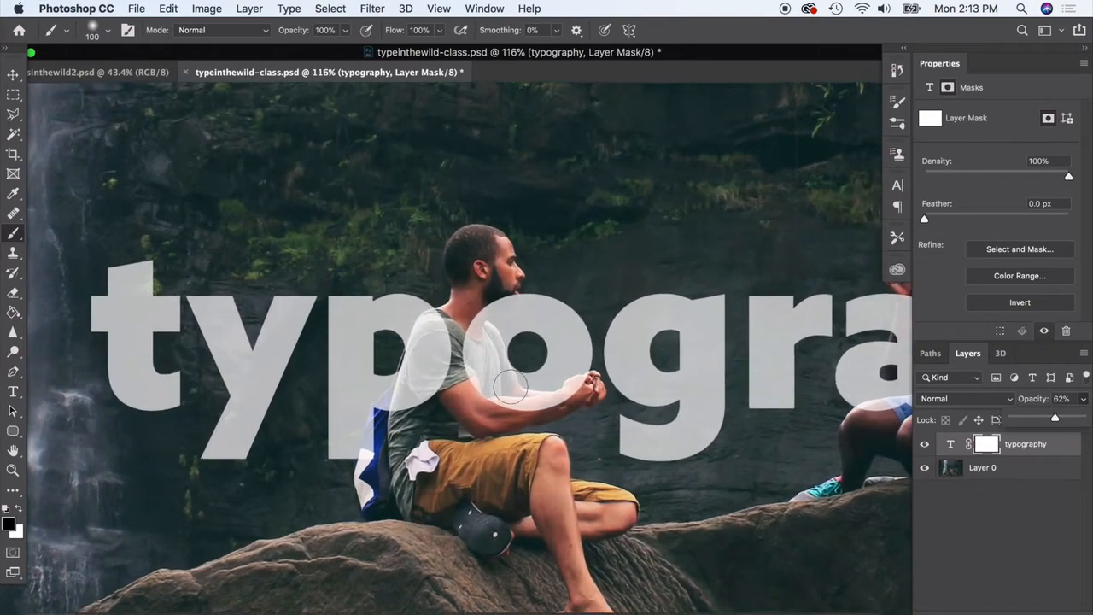
scroll(510, 373, up, 2)
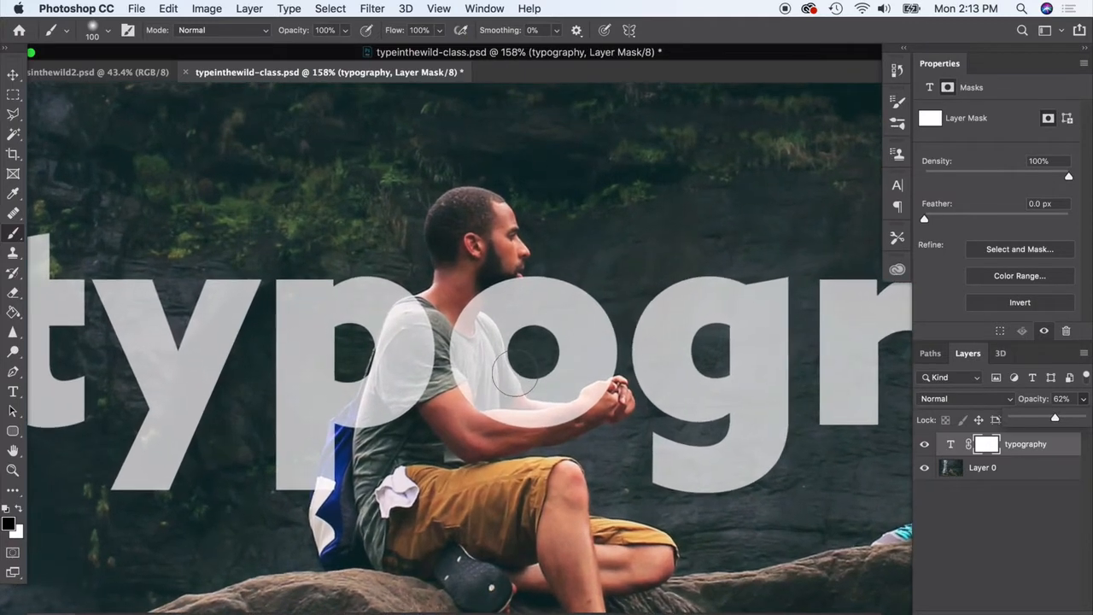
- Try hiding part of the "o" with black and restoring it with white, undo both strokes and return to black
mouse_move(444, 371)
mouse_down()
mouse_move(488, 379)
mouse_move(521, 427)
mouse_move(478, 341)
mouse_move(489, 333)
mouse_move(518, 435)
mouse_move(533, 398)
mouse_move(513, 248)
mouse_move(486, 298)
mouse_up()
key(super+z)
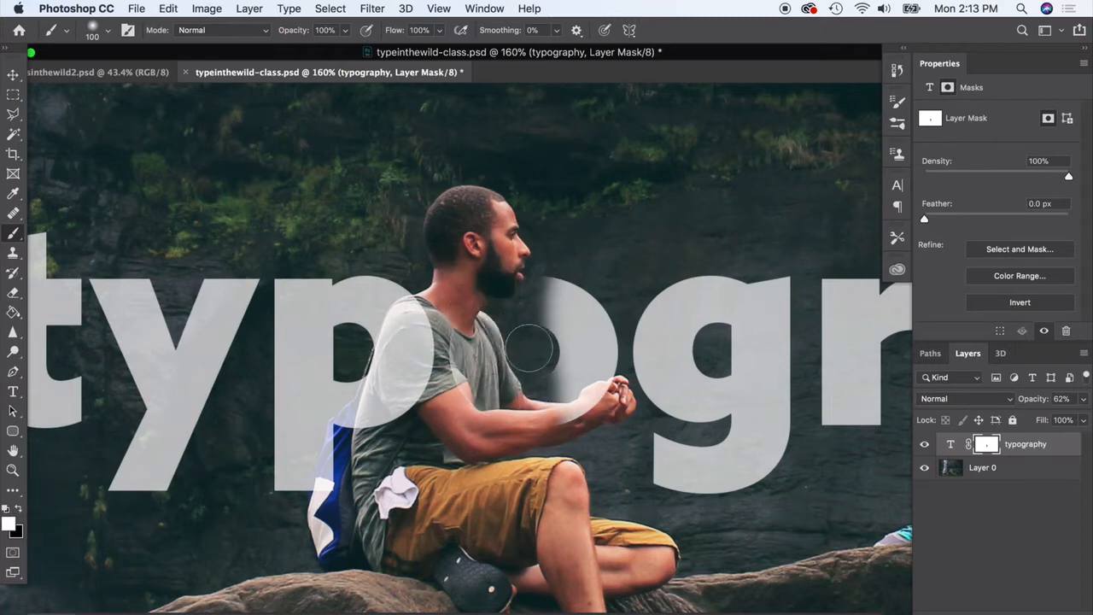
mouse_move(528, 348)
mouse_down()
mouse_move(525, 303)
mouse_move(496, 317)
mouse_up()
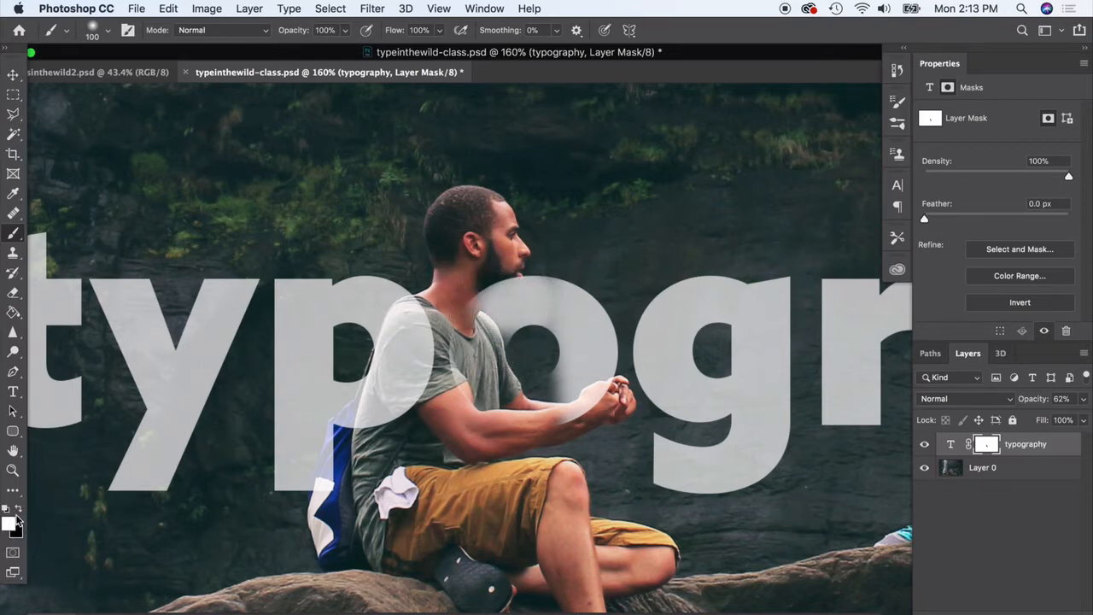
key(super+z)
key(super+z)
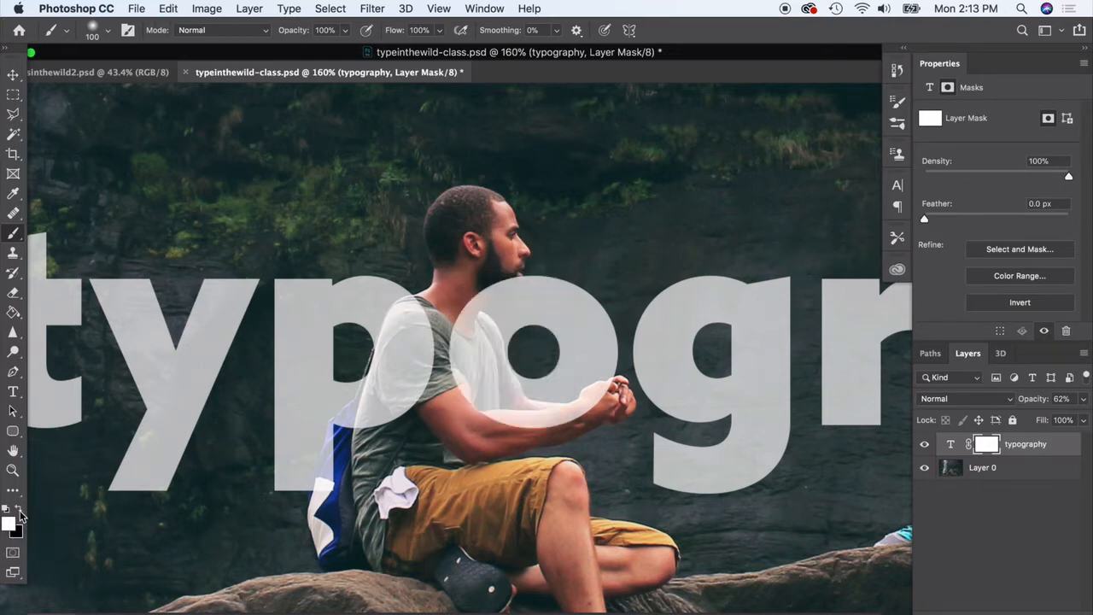
click(19, 510)
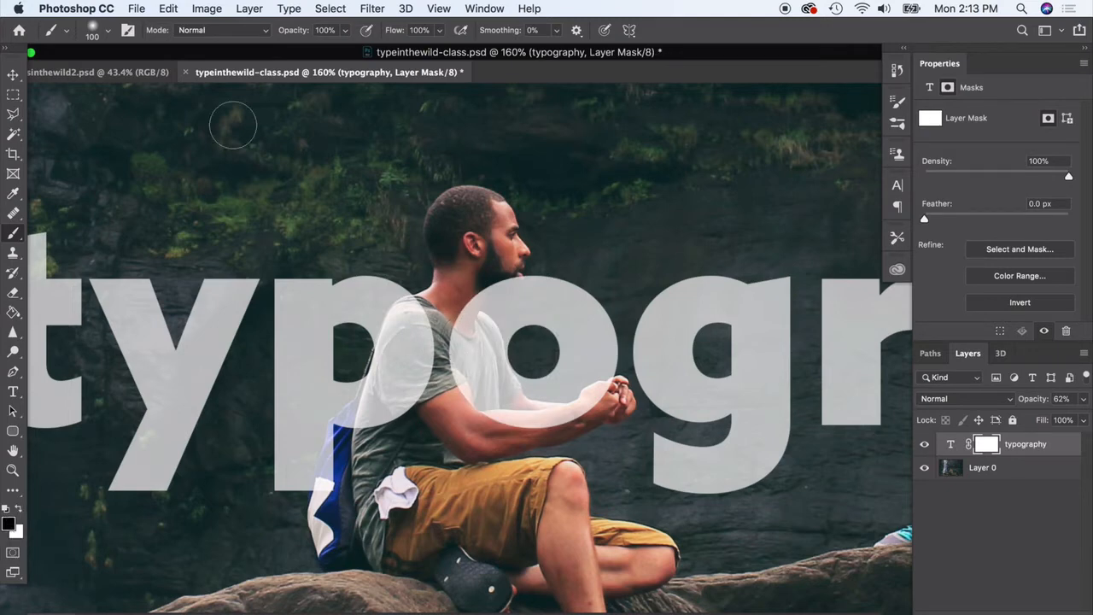
- Try masking the "o" over the man's chest and arm with the Soft Round 100 px brush, and undo the stroke
click(109, 32)
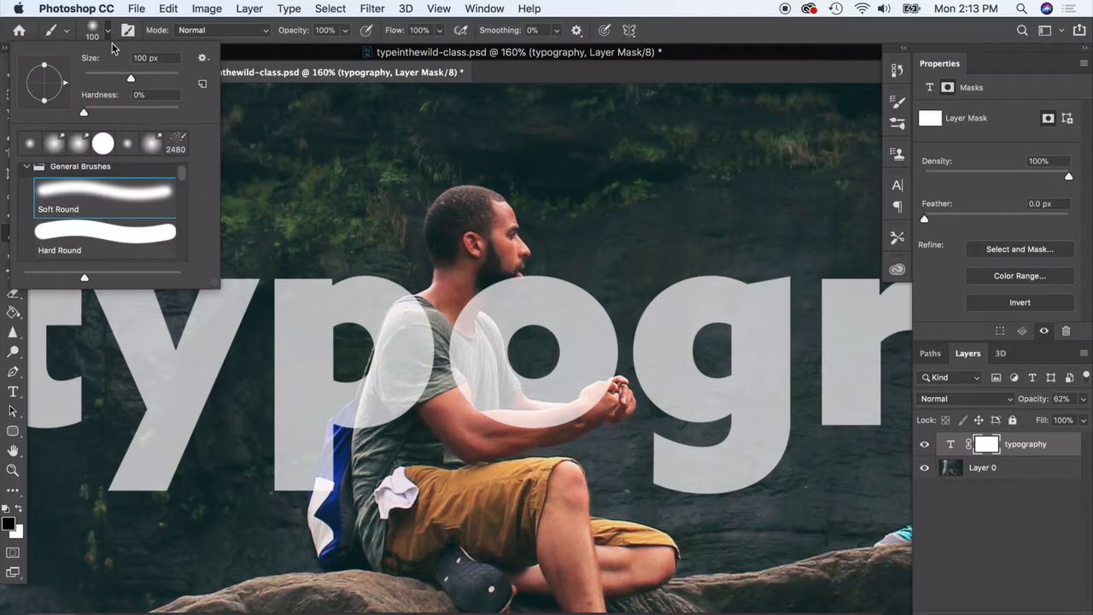
click(108, 34)
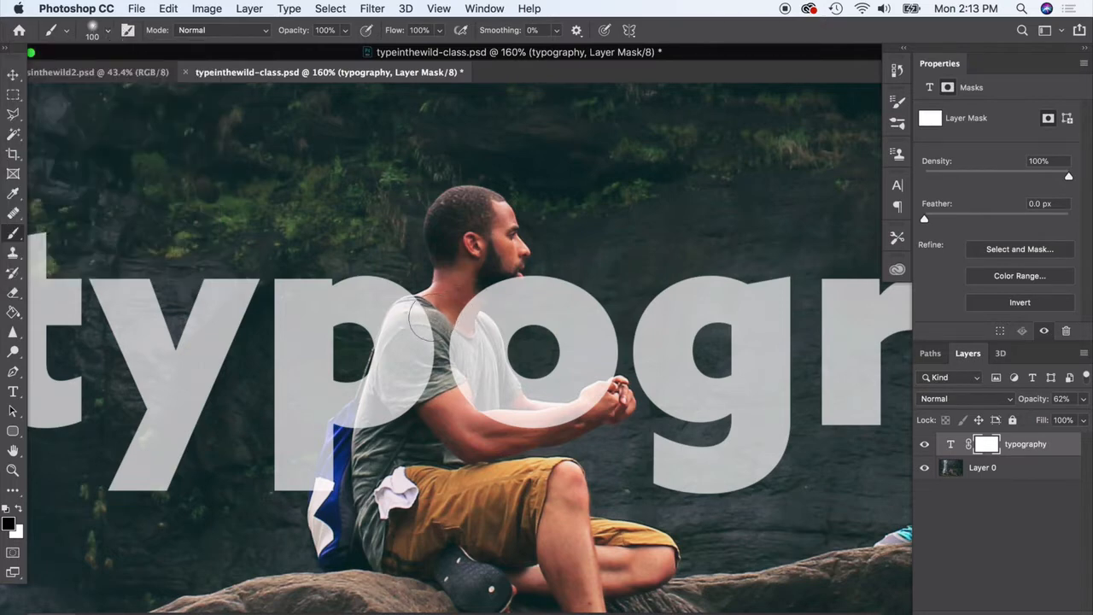
mouse_move(434, 323)
mouse_down()
mouse_move(478, 337)
mouse_move(490, 381)
mouse_move(513, 410)
mouse_move(560, 426)
mouse_move(616, 401)
mouse_move(598, 425)
mouse_move(531, 434)
mouse_move(457, 395)
mouse_move(465, 289)
mouse_move(473, 274)
mouse_move(523, 257)
mouse_up()
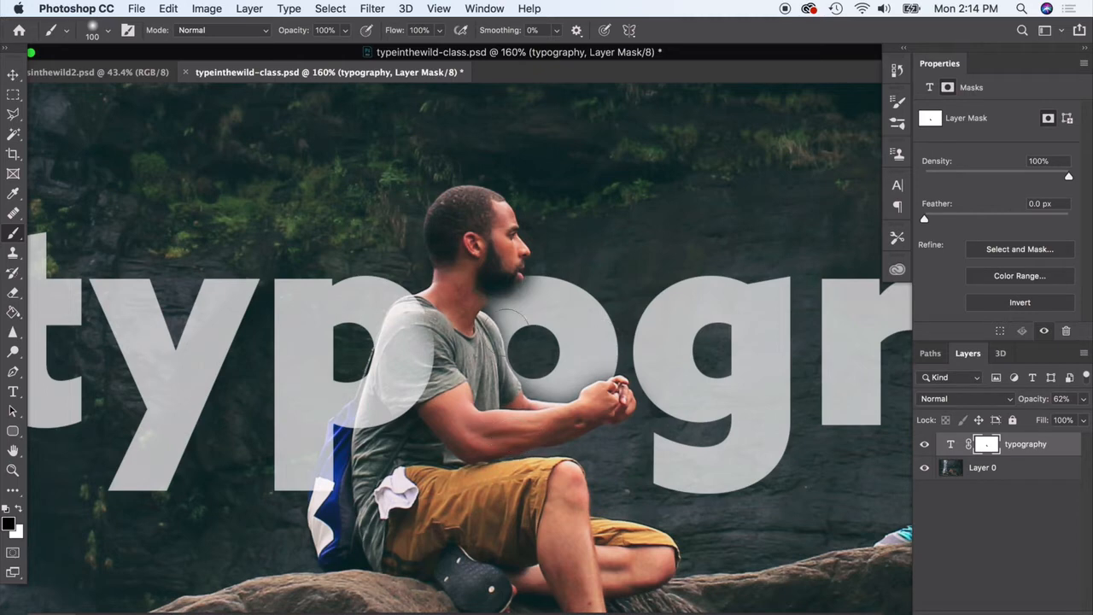
key(super+z)
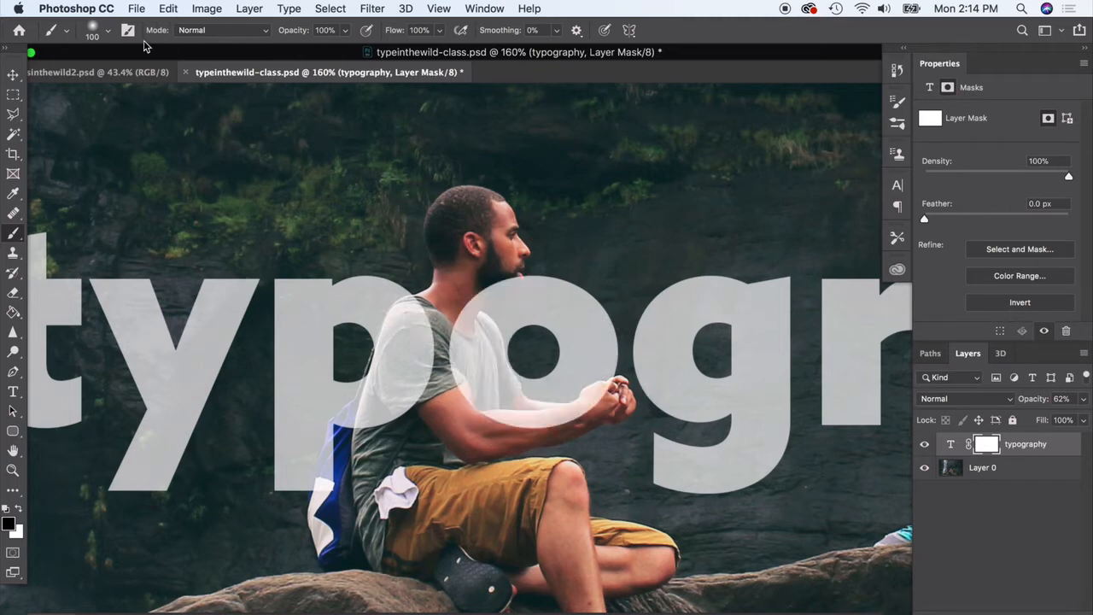
- Choose the Hard Round brush at 19 px and mask out the "o" where it covers the man's neck, shirt, arm and hands
click(110, 34)
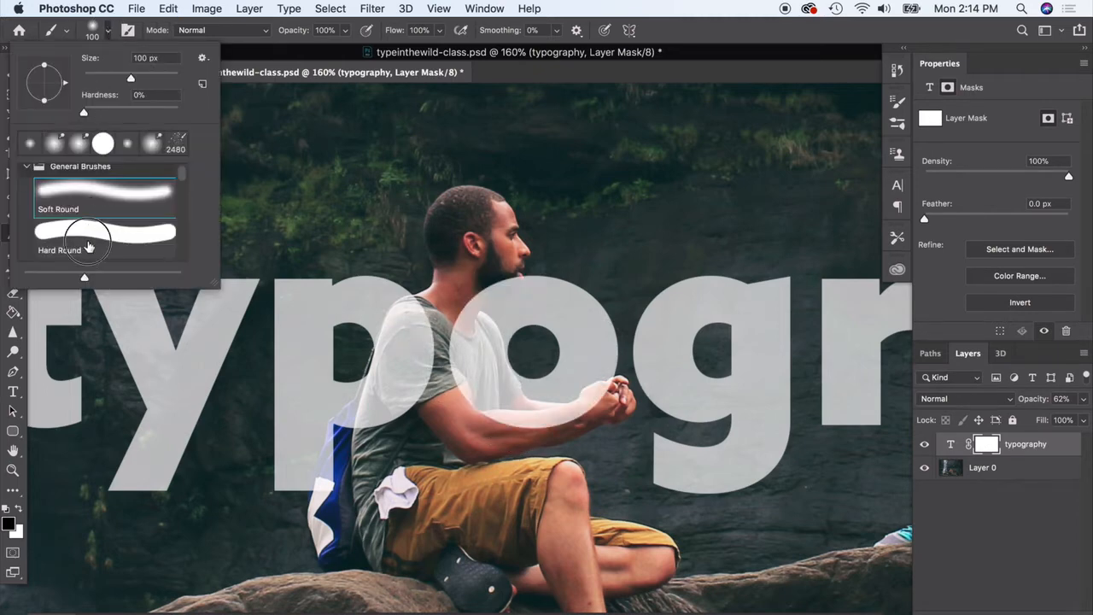
click(90, 245)
click(109, 30)
click(110, 31)
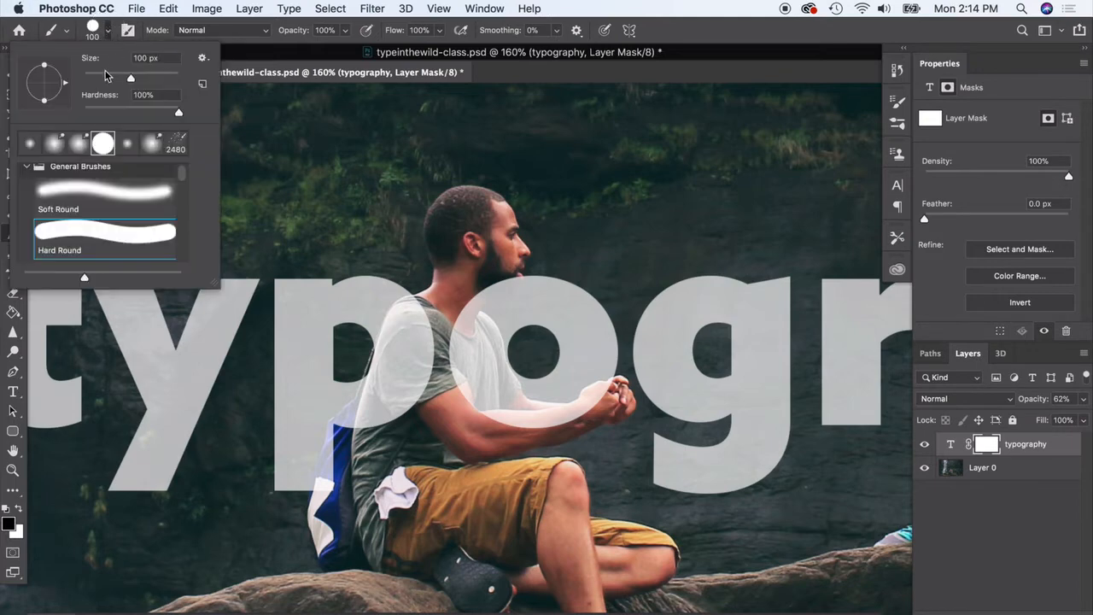
drag(131, 78, 103, 78)
click(93, 78)
scroll(507, 353, up, 5)
mouse_move(442, 282)
mouse_down()
mouse_move(488, 323)
mouse_move(498, 375)
mouse_move(533, 438)
mouse_move(621, 449)
mouse_move(652, 421)
mouse_move(700, 406)
mouse_move(624, 465)
mouse_move(581, 478)
mouse_move(677, 440)
mouse_move(491, 471)
mouse_move(572, 480)
mouse_move(491, 480)
mouse_move(576, 471)
mouse_move(535, 462)
mouse_move(508, 439)
mouse_move(572, 456)
mouse_move(521, 443)
mouse_move(480, 401)
mouse_move(507, 432)
mouse_move(485, 389)
mouse_move(523, 420)
mouse_move(506, 452)
mouse_move(446, 427)
mouse_move(499, 477)
mouse_move(457, 434)
mouse_move(480, 434)
mouse_move(483, 388)
mouse_move(461, 321)
mouse_move(426, 269)
mouse_move(473, 431)
mouse_move(470, 398)
mouse_move(397, 308)
mouse_move(439, 359)
mouse_move(429, 312)
mouse_move(416, 340)
mouse_move(428, 402)
mouse_move(464, 403)
mouse_move(419, 380)
mouse_up()
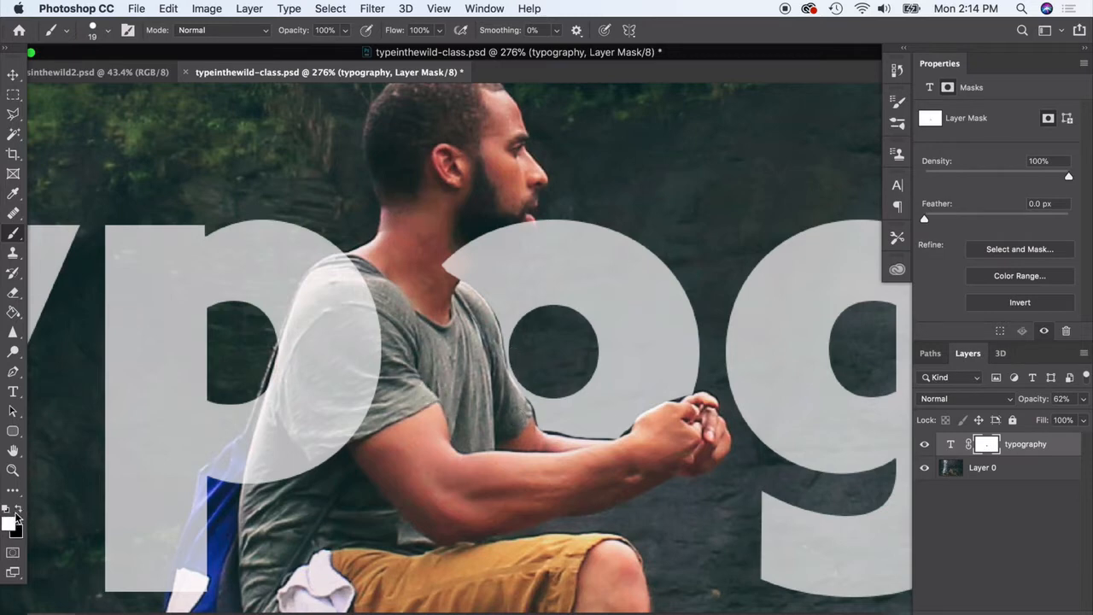
- Set the Hard Round brush to 14 px and paint white on the mask to restore the "o" along the man's forearm, shirt edge and hands
click(108, 32)
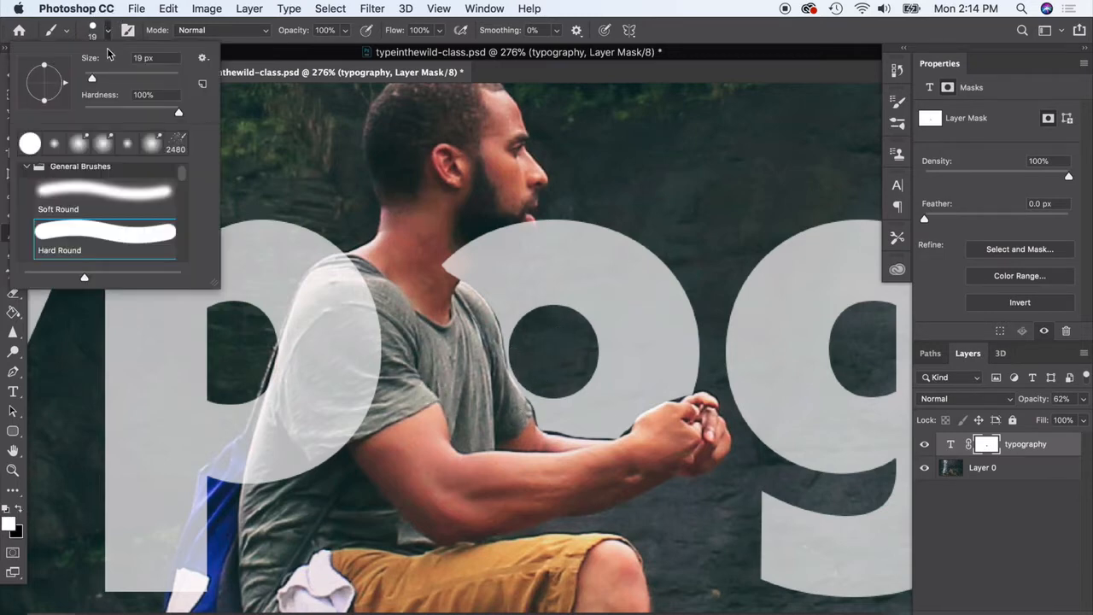
drag(93, 80, 92, 81)
scroll(610, 432, up, 5)
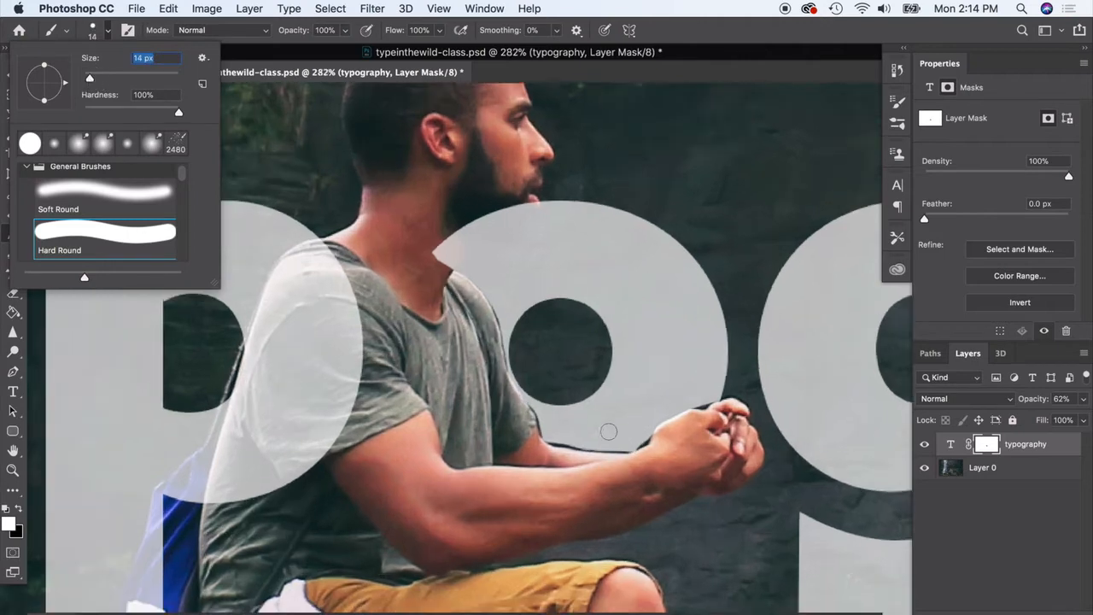
click(570, 463)
mouse_move(570, 462)
mouse_down()
mouse_move(622, 472)
mouse_move(680, 469)
mouse_move(686, 459)
mouse_up()
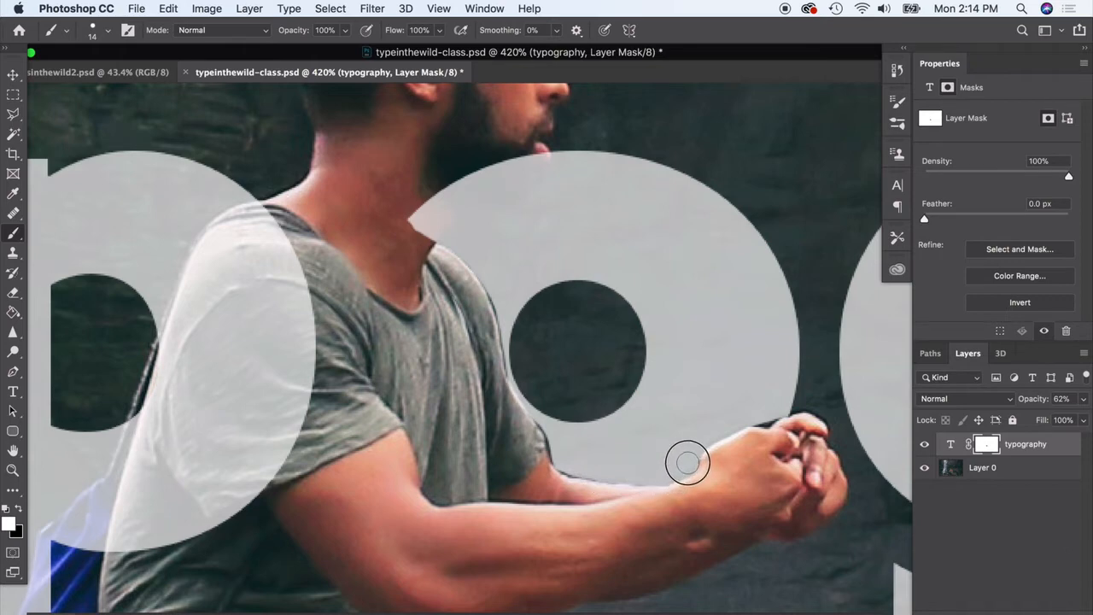
mouse_move(568, 460)
mouse_down()
mouse_move(590, 469)
mouse_move(555, 436)
mouse_up()
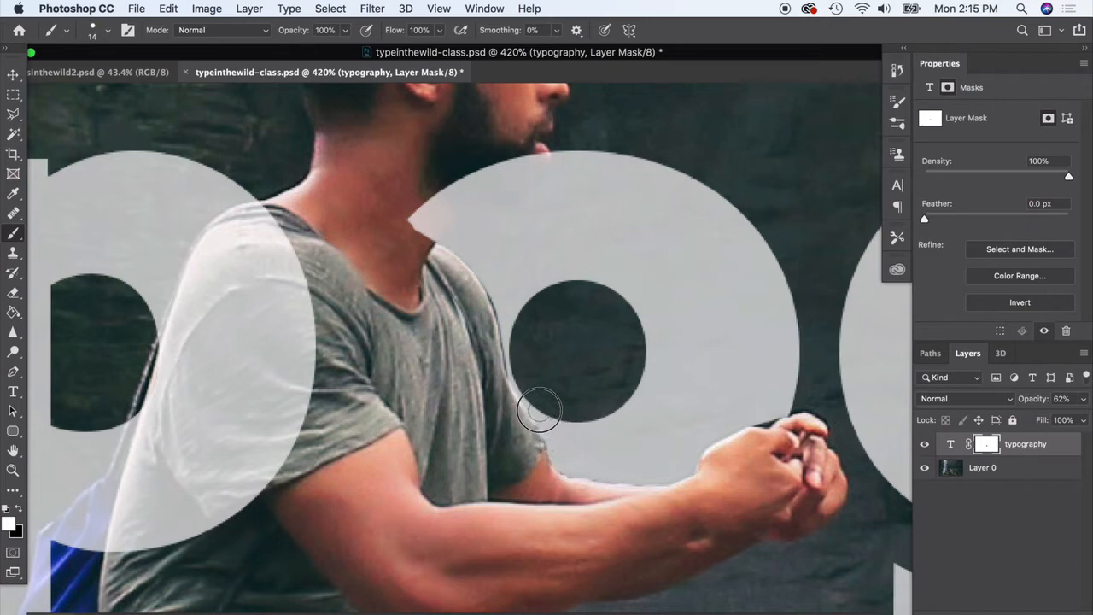
mouse_move(519, 375)
mouse_down()
mouse_move(497, 267)
mouse_move(500, 294)
mouse_up()
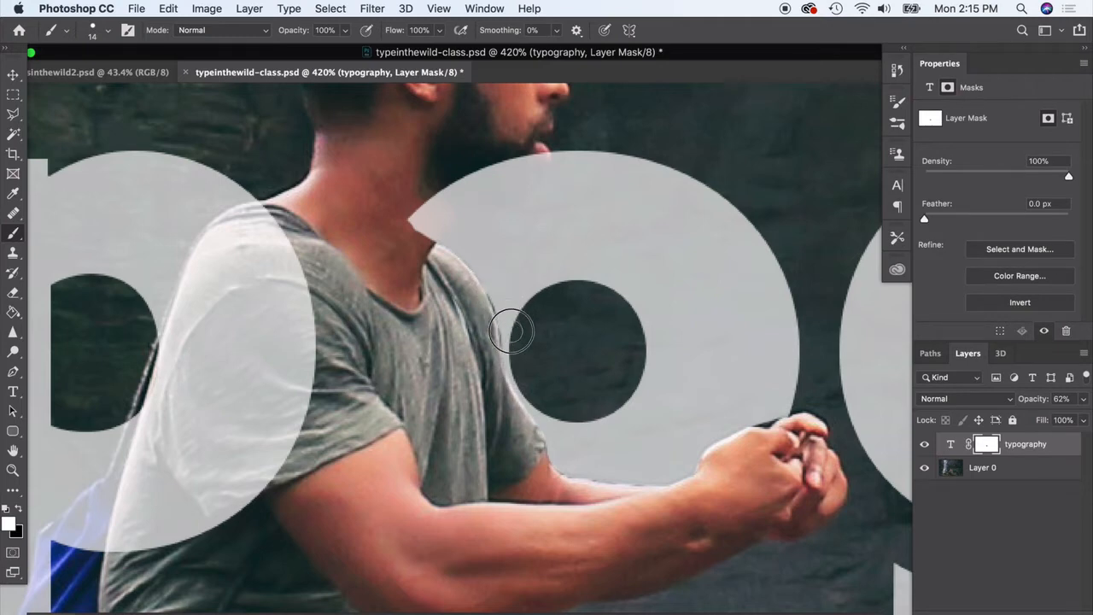
drag(752, 414, 770, 413)
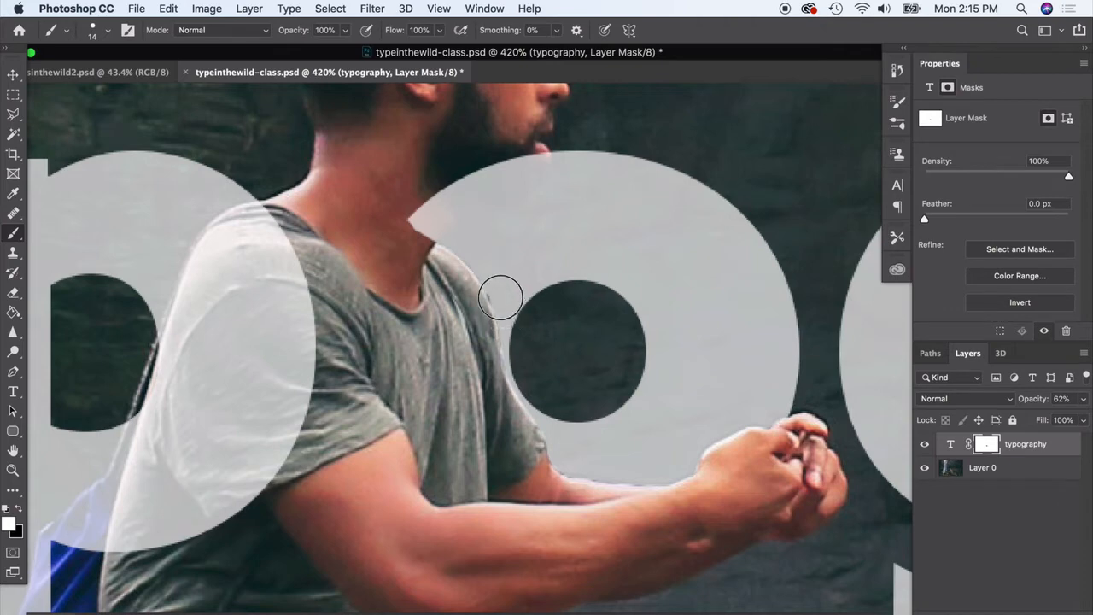
- Lower the typography layer's opacity to 40% and paint black on the mask to hide the "o" over the man's beard and neck
click(16, 509)
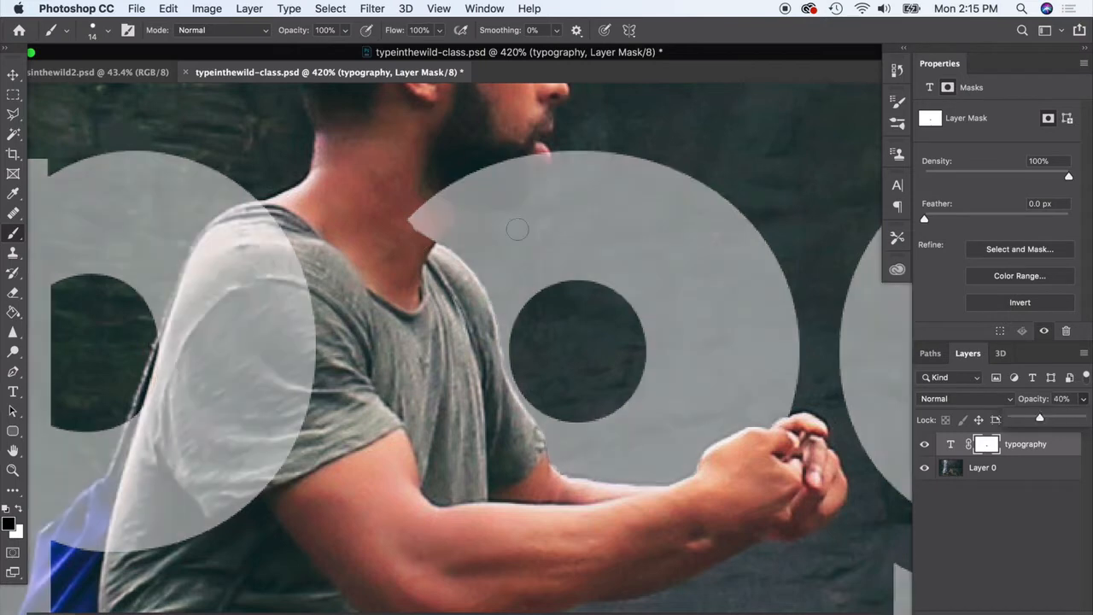
scroll(504, 199, up, 3)
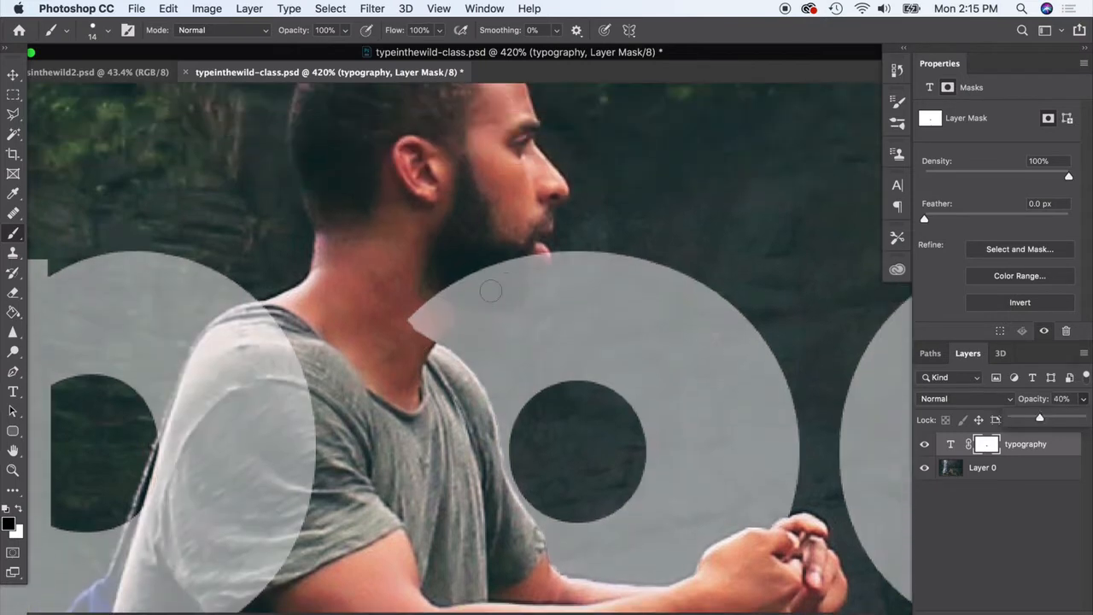
drag(461, 297, 486, 299)
key(super+z)
mouse_move(458, 283)
mouse_down()
mouse_move(478, 298)
mouse_move(513, 293)
mouse_move(541, 258)
mouse_move(484, 273)
mouse_up()
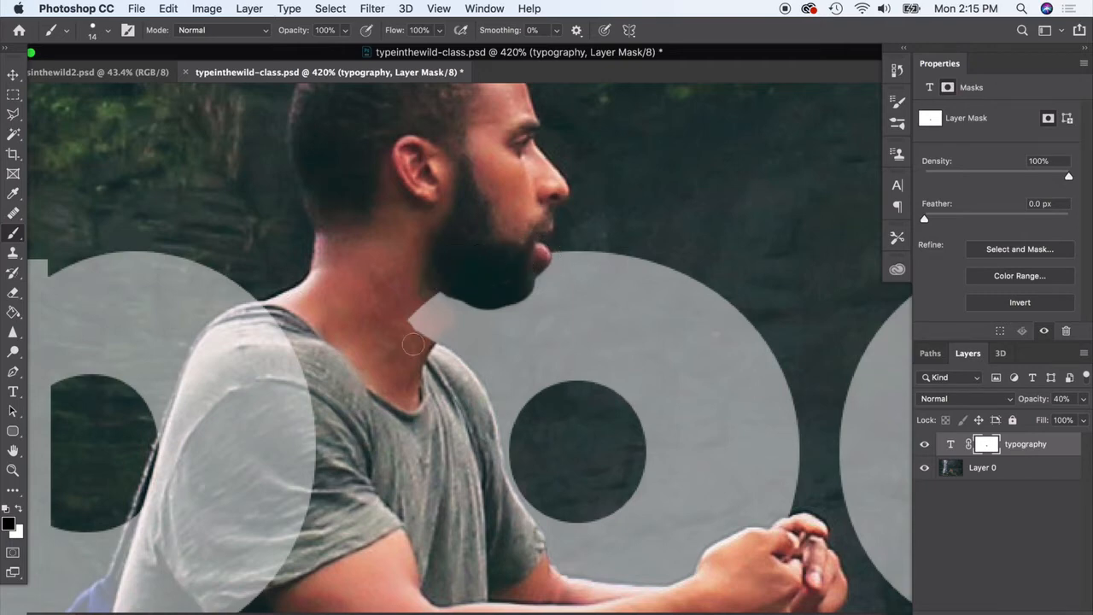
mouse_move(413, 351)
mouse_down()
mouse_move(464, 288)
mouse_move(484, 291)
mouse_move(411, 322)
mouse_move(432, 294)
mouse_up()
key(bracketleft)
key(bracketleft)
key(bracketleft)
key(bracketleft)
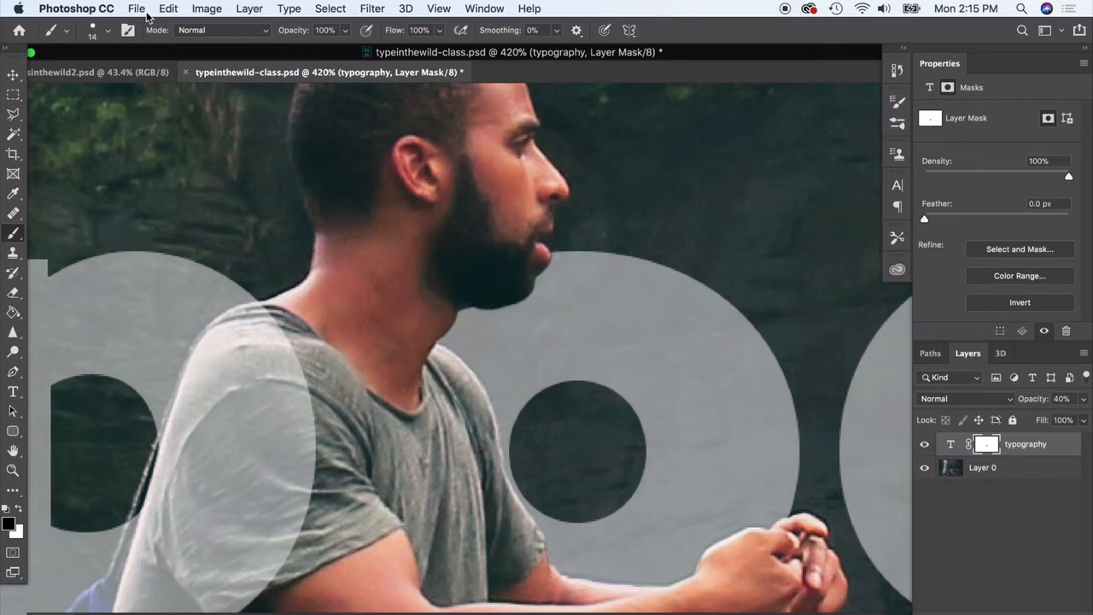
click(105, 32)
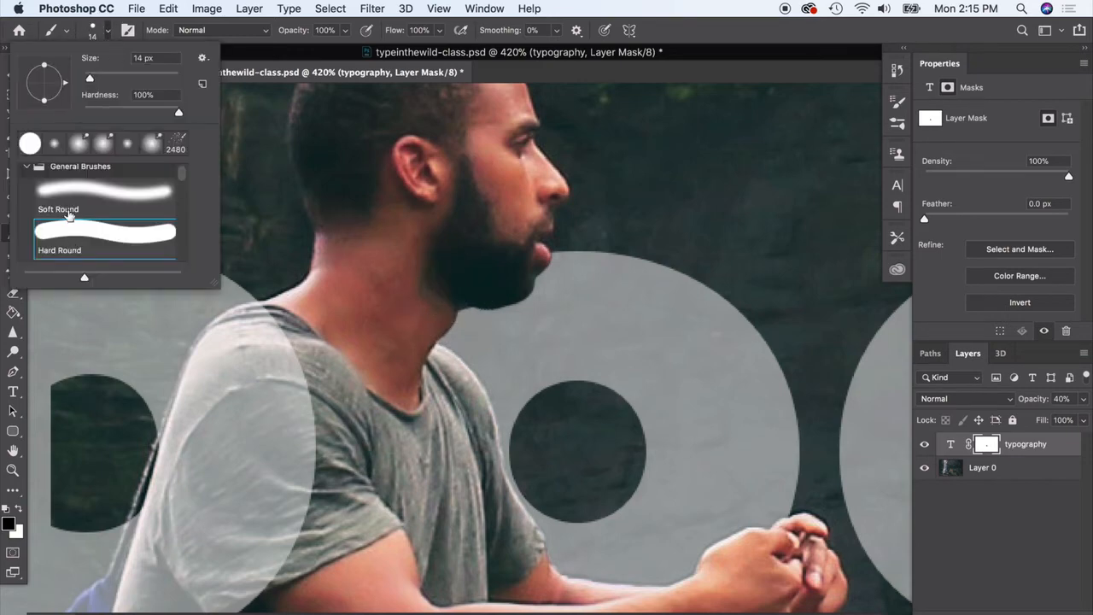
click(108, 34)
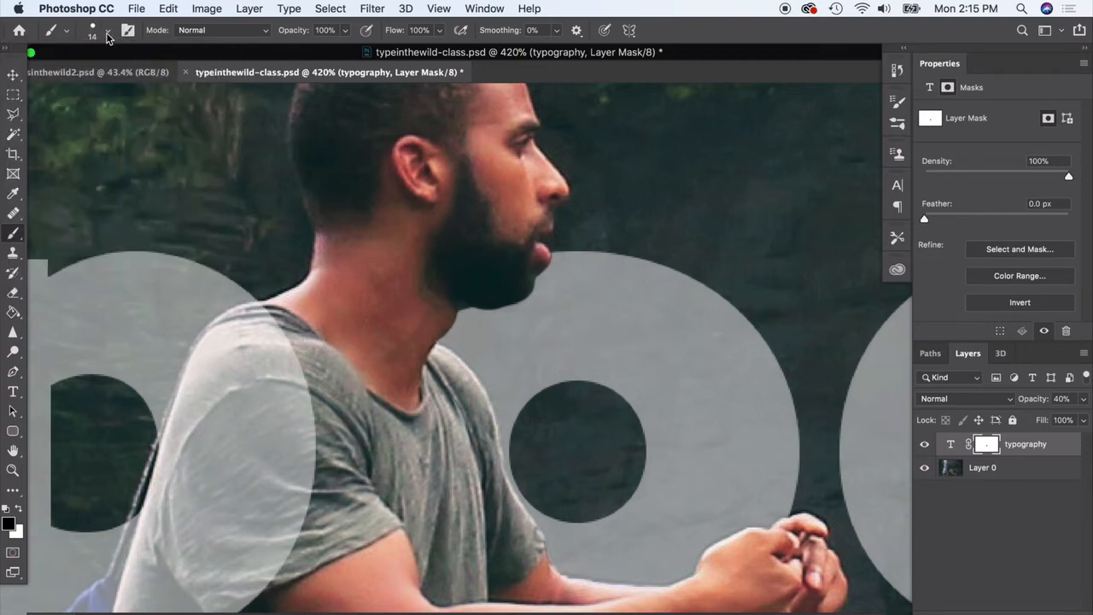
- Raise the typography layer's opacity to 100% and switch to the Move tool
scroll(107, 34, down, 3)
scroll(107, 34, left, 3)
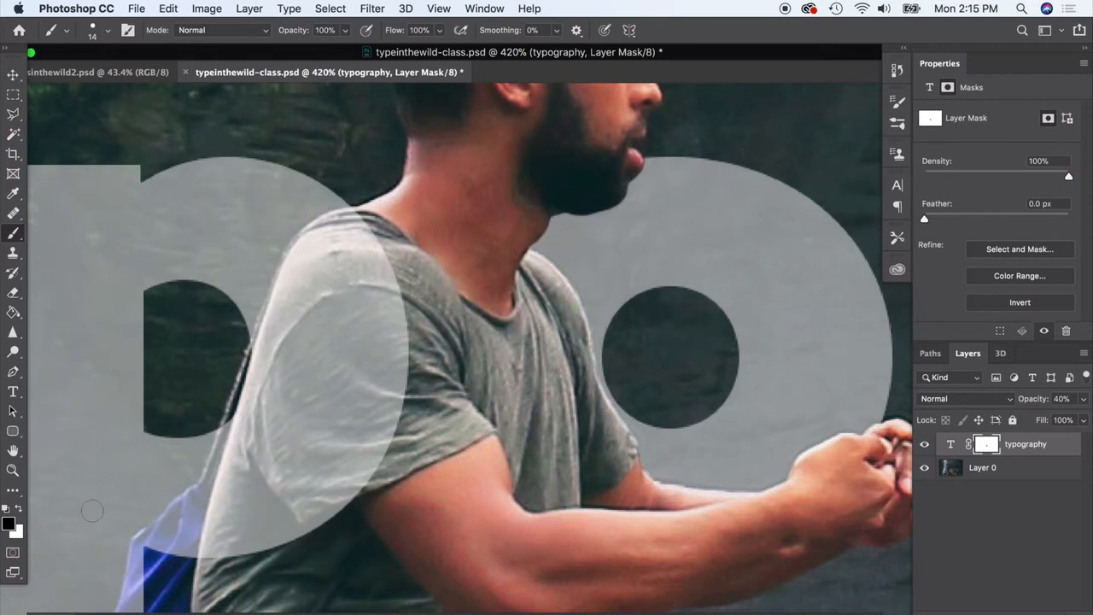
scroll(544, 342, down, 5)
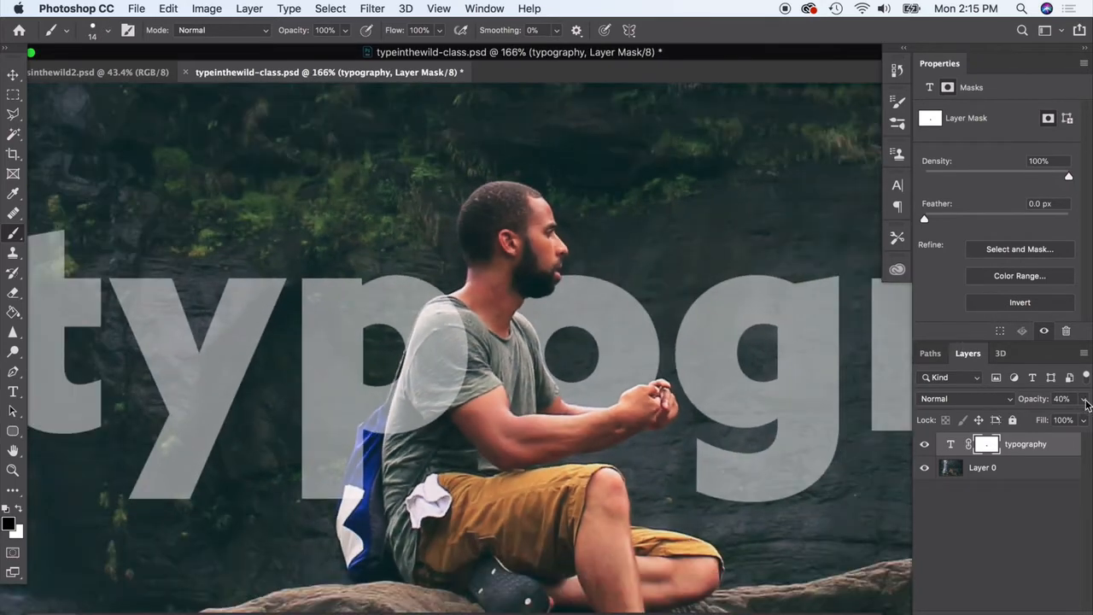
click(1084, 398)
drag(1037, 417, 1082, 417)
scroll(708, 322, down, 3)
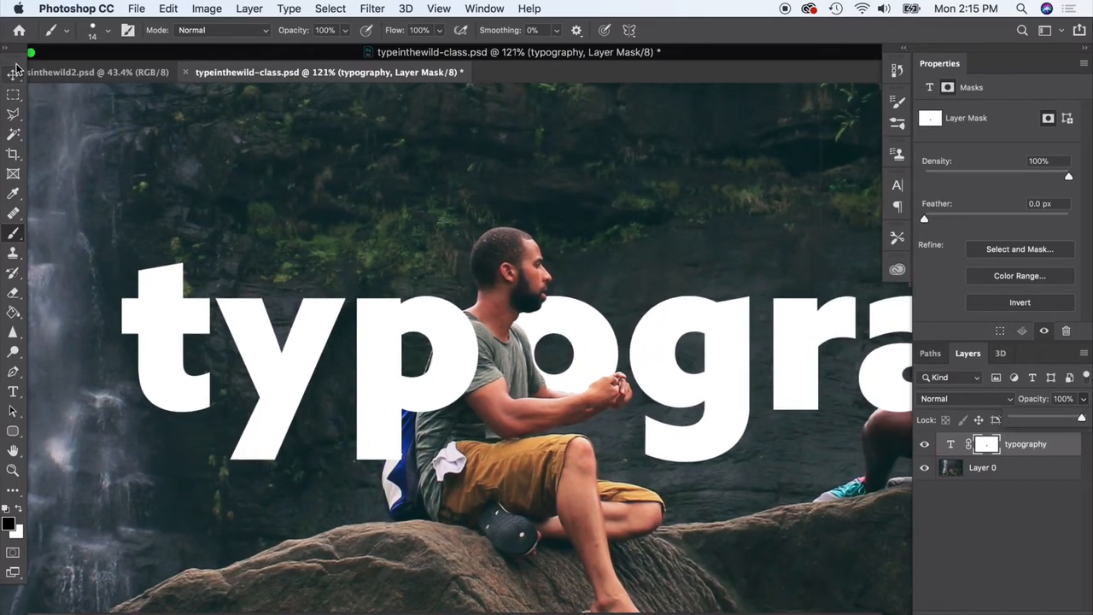
click(14, 76)
- Lower the typography layer's opacity to 32% so the woman shows through the letters
scroll(447, 236, right, 2)
scroll(446, 257, down, 4)
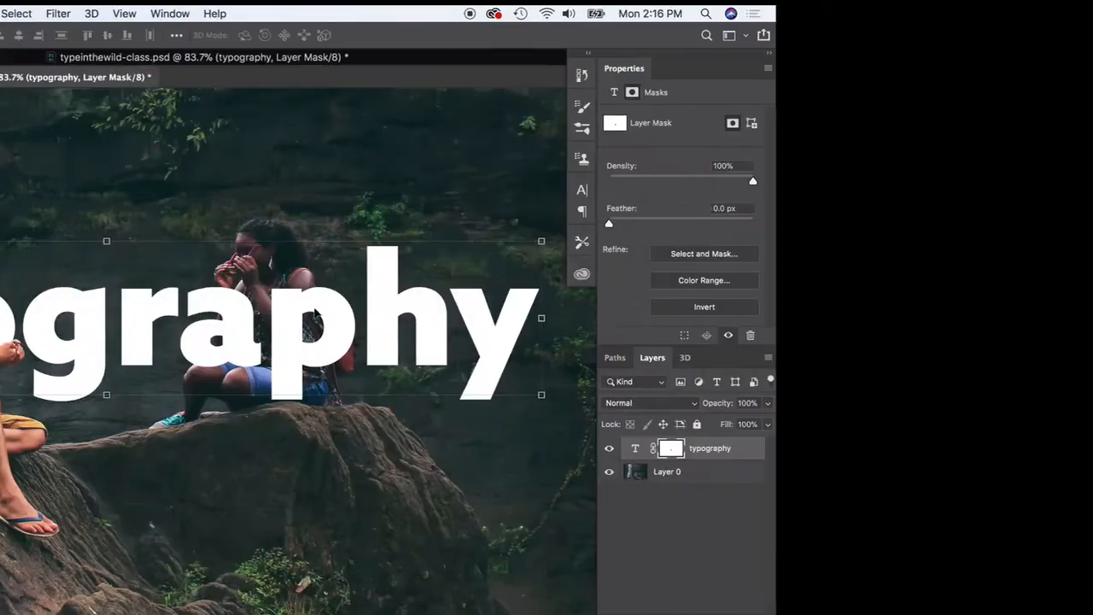
scroll(523, 380, left, 1)
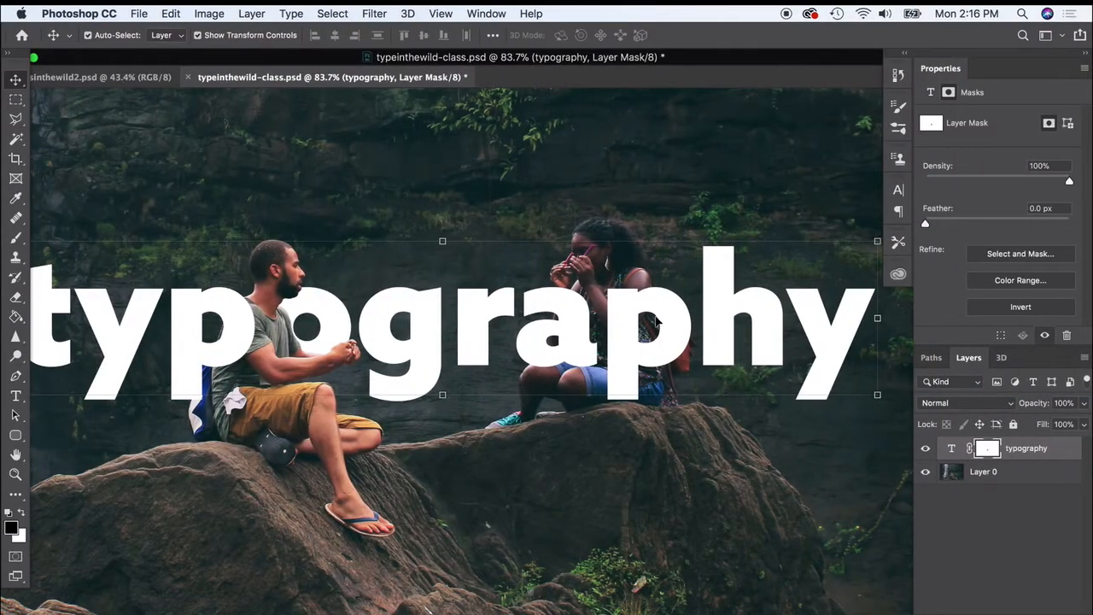
scroll(656, 320, up, 3)
click(1084, 404)
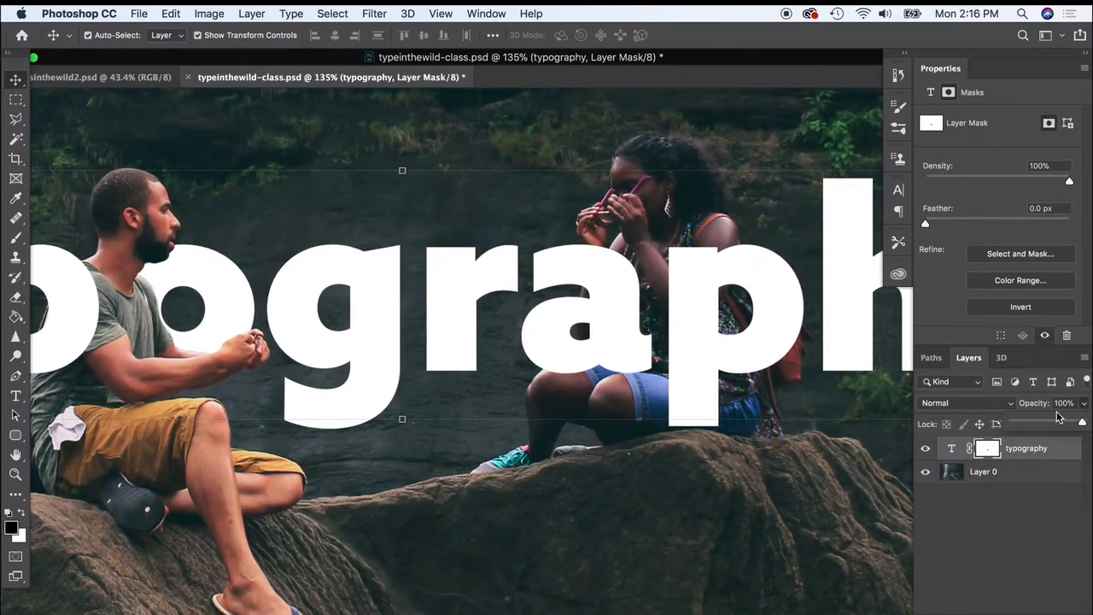
scroll(638, 423, right, 6)
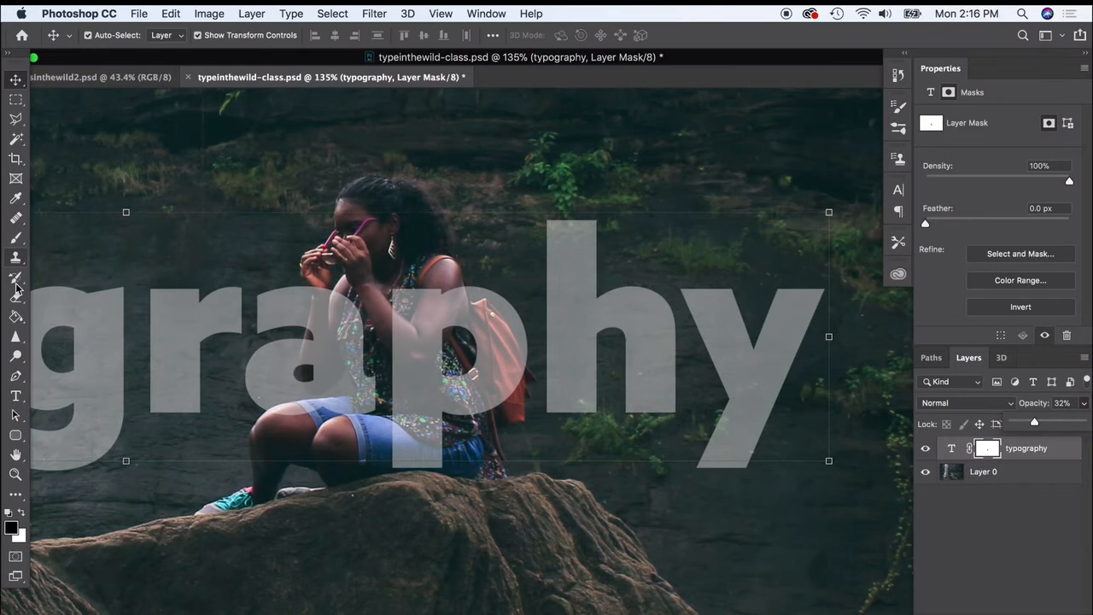
- Select the Brush tool with the Soft Round preset at 59 px
click(14, 239)
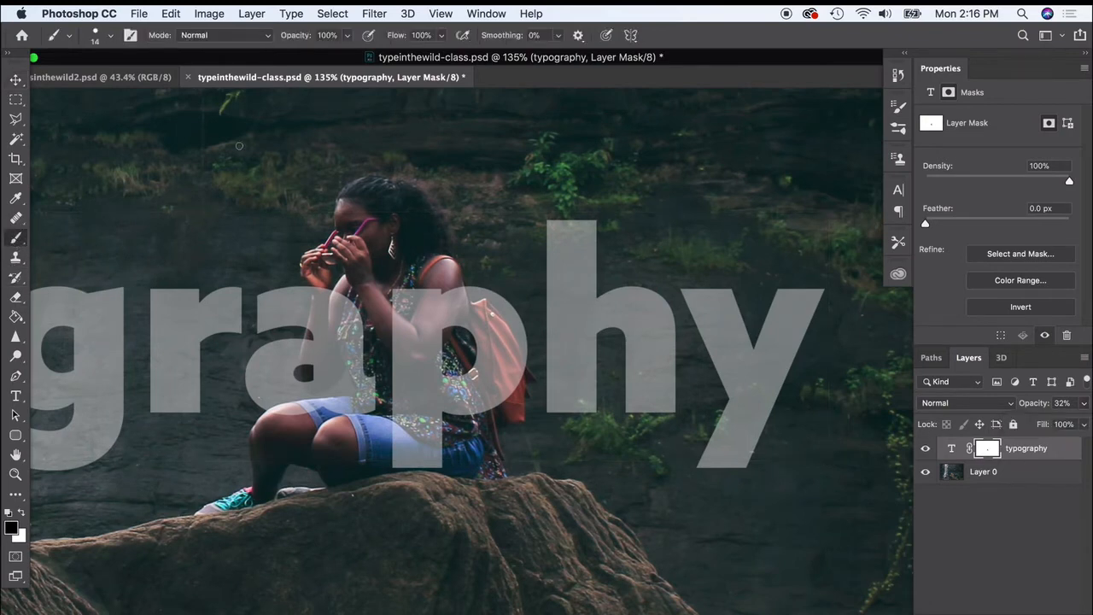
click(101, 38)
click(115, 39)
click(114, 43)
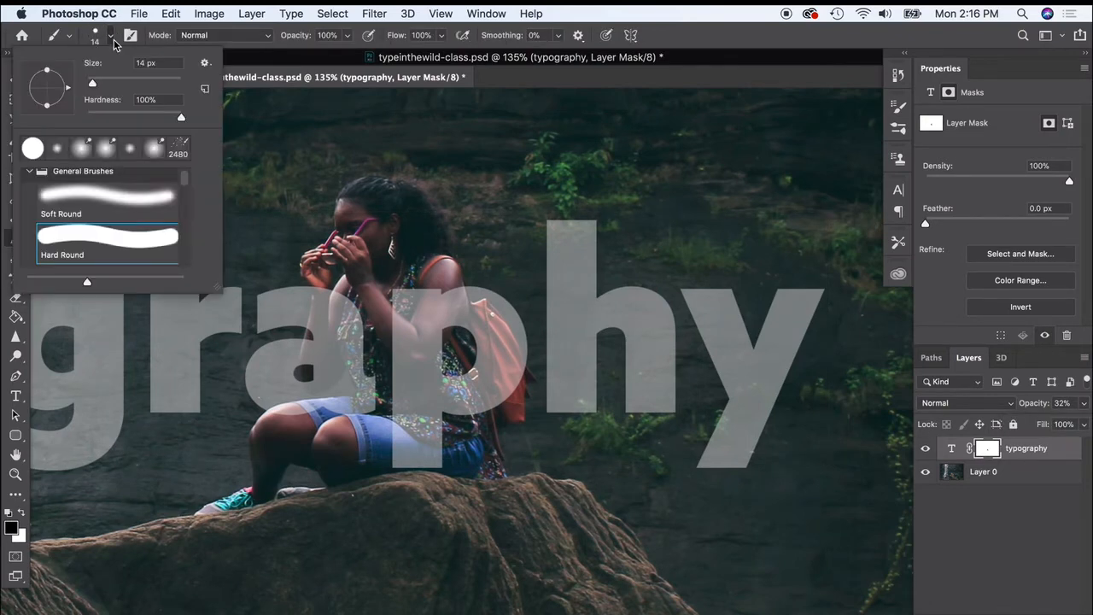
click(137, 86)
click(108, 212)
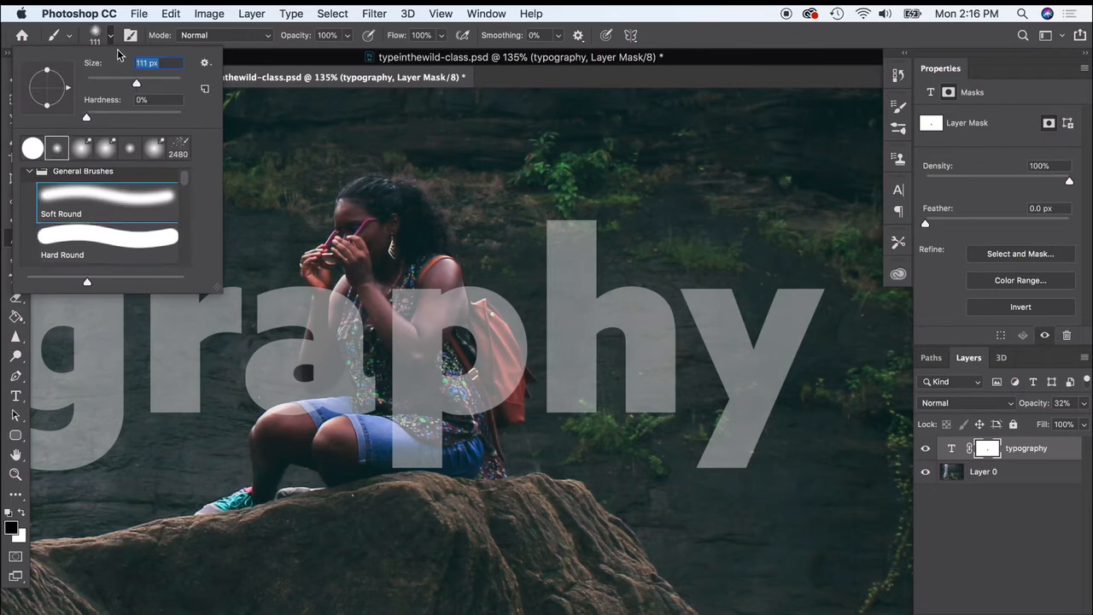
click(112, 37)
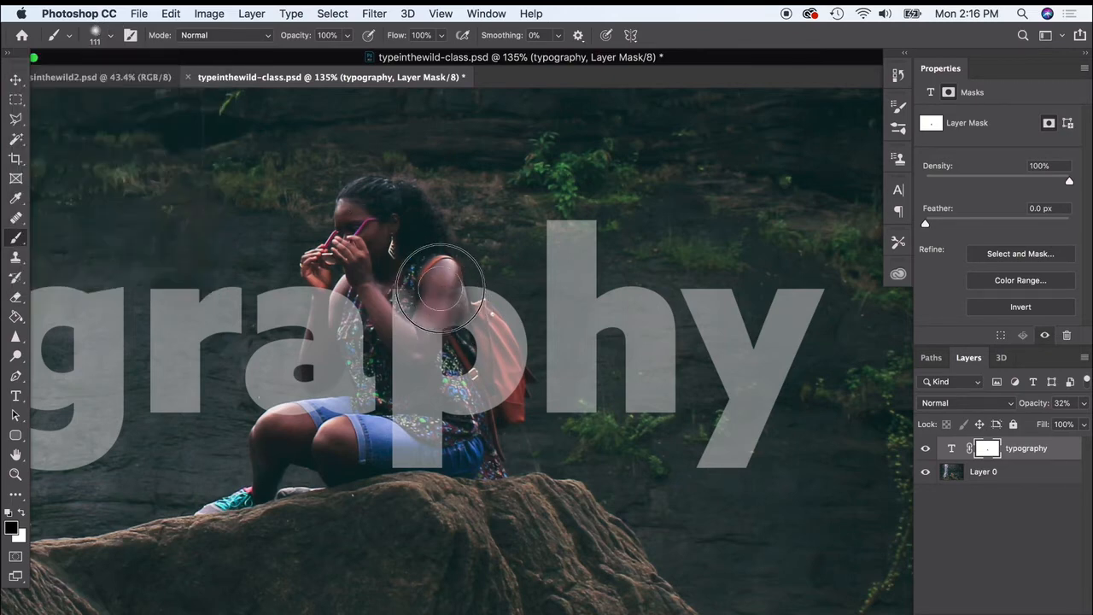
click(110, 37)
click(115, 82)
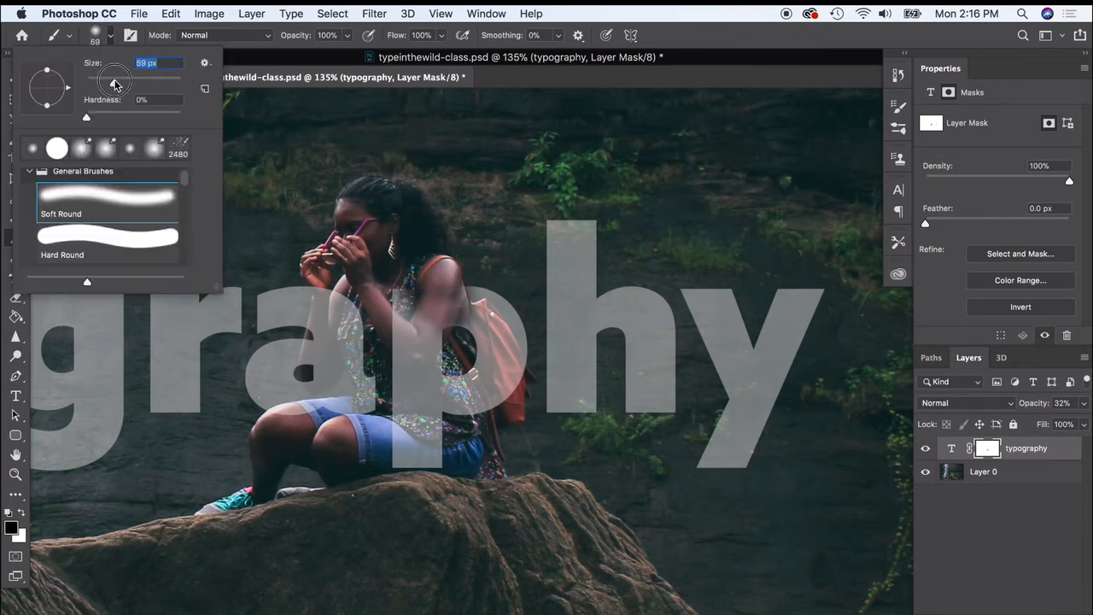
- Mask out the "p" over the woman's arm, top and backpack, finishing with the Hard Round brush at 91 px, and return to the Move tool
mouse_move(432, 306)
mouse_down()
mouse_move(479, 310)
mouse_move(494, 330)
mouse_move(512, 390)
mouse_move(453, 416)
mouse_move(435, 452)
mouse_move(444, 341)
mouse_move(469, 364)
mouse_move(491, 348)
mouse_move(456, 301)
mouse_move(406, 470)
mouse_move(404, 356)
mouse_move(389, 436)
mouse_move(357, 346)
mouse_move(375, 367)
mouse_up()
click(110, 35)
click(148, 81)
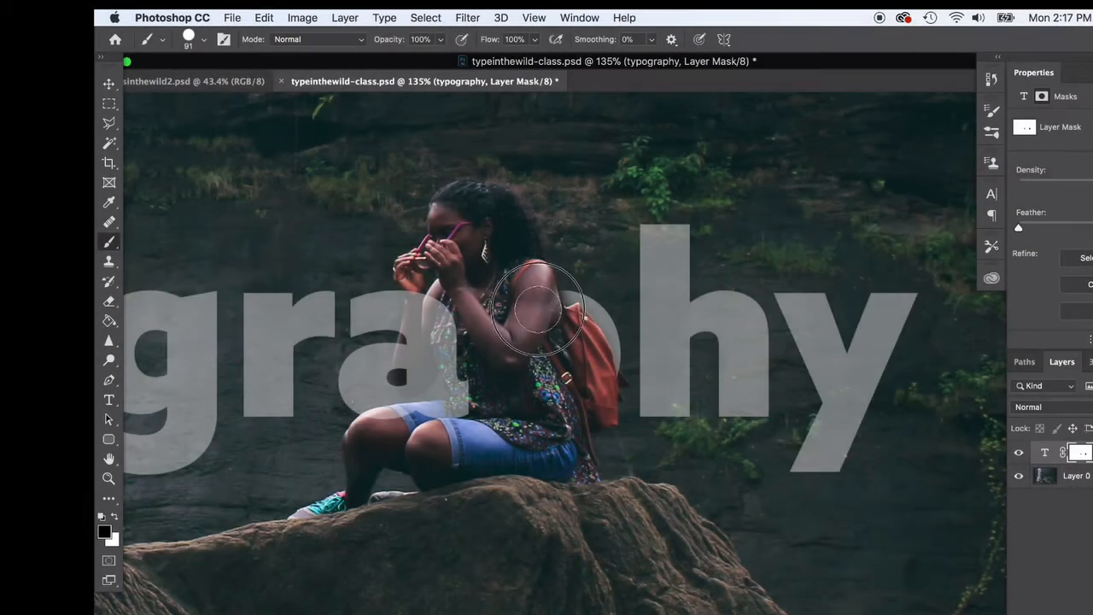
mouse_move(539, 309)
mouse_down()
mouse_move(528, 278)
mouse_move(517, 342)
mouse_up()
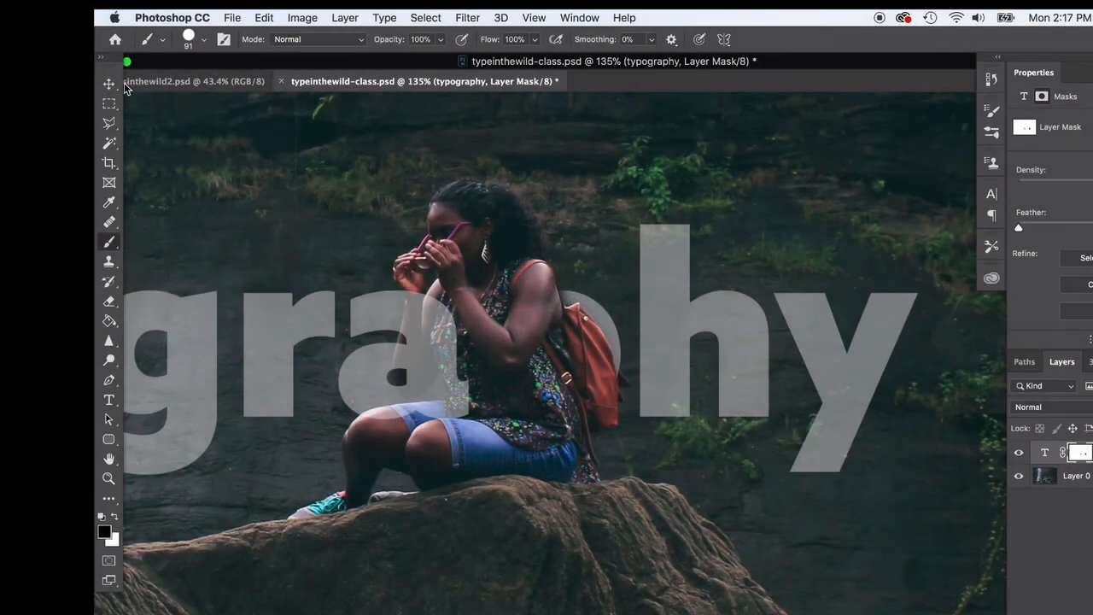
click(110, 85)
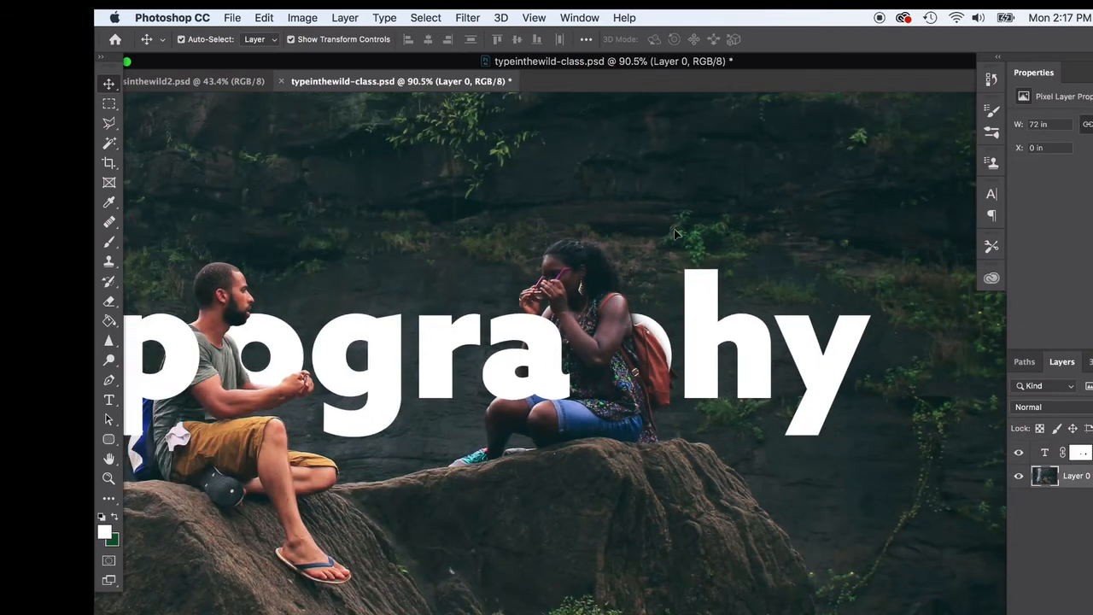
- Add a new empty layer between the photo layer and the typography text layer
scroll(675, 232, left, 5)
scroll(698, 455, left, 3)
scroll(689, 465, down, 5)
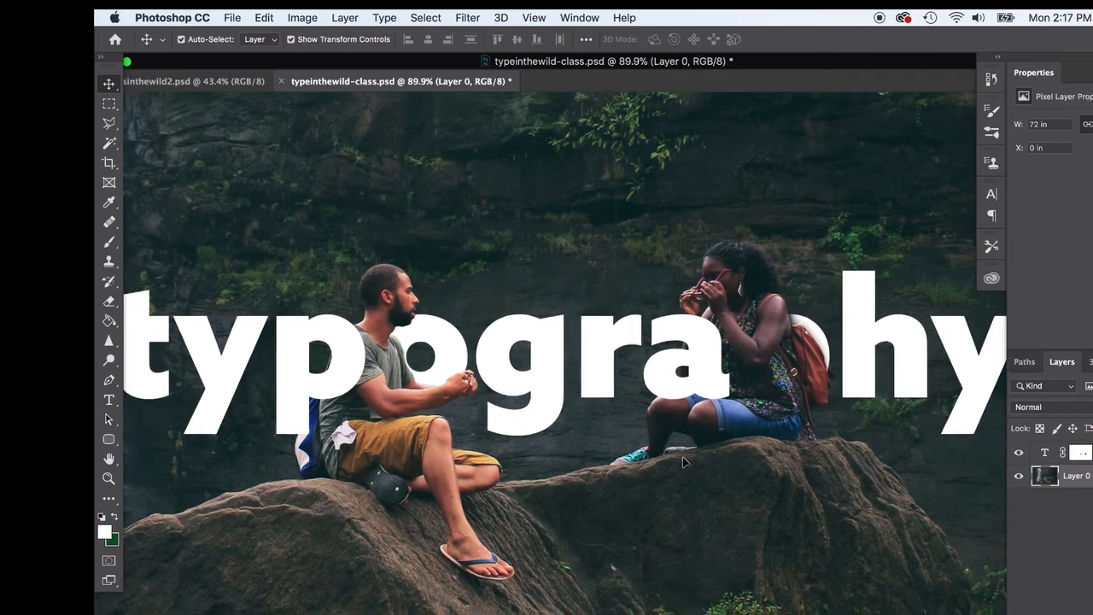
scroll(733, 416, down, 1)
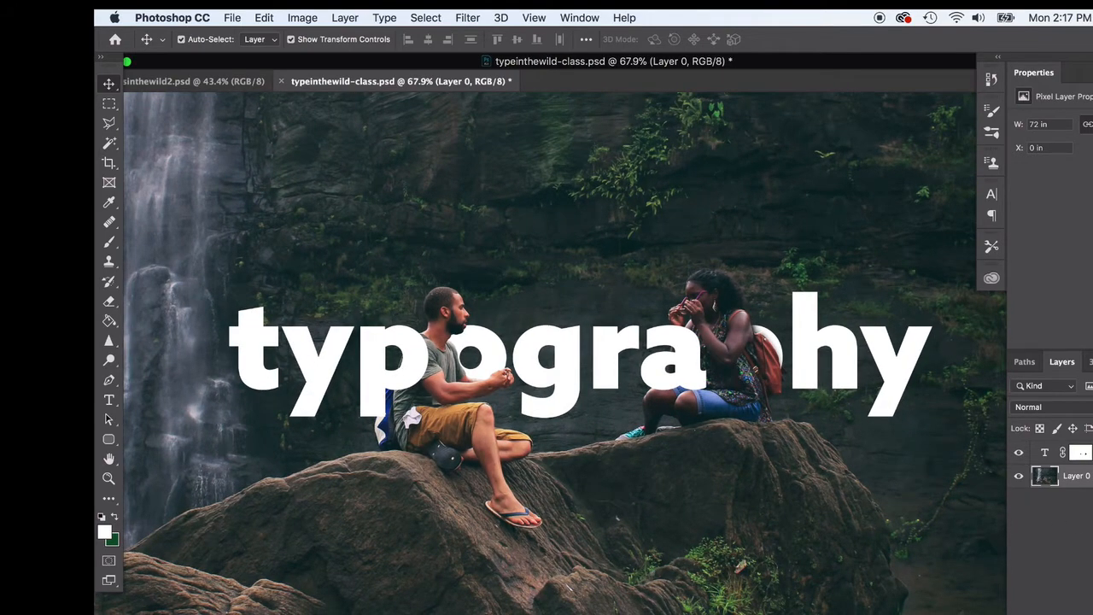
click(1092, 614)
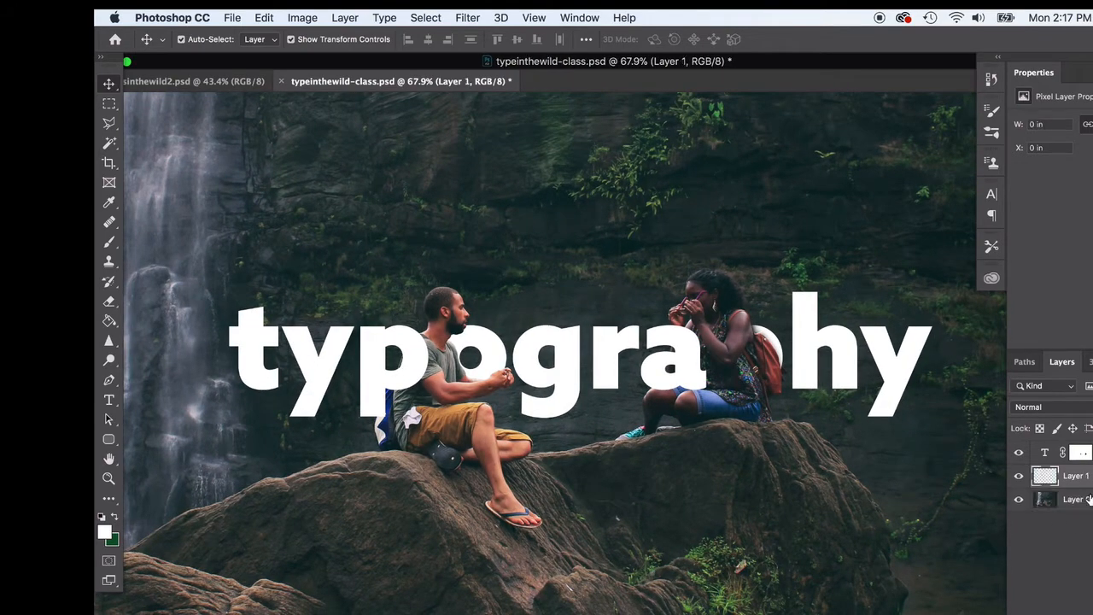
- Select the Brush tool and set the foreground colour to near-black #0d0d0d
click(109, 242)
click(104, 534)
click(784, 440)
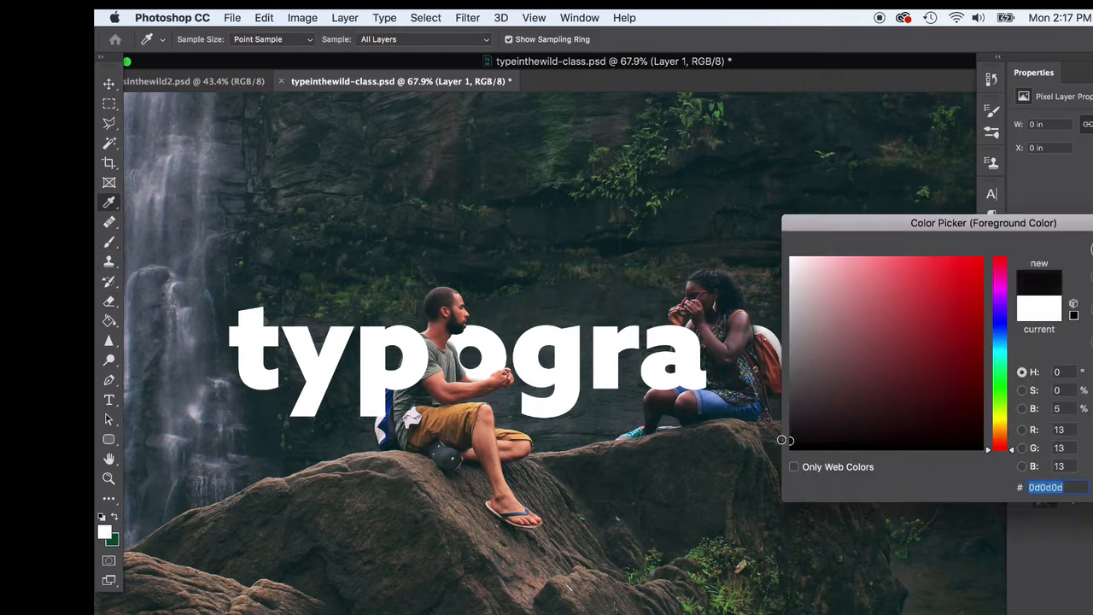
key(Return)
- Try a dab beside the woman's waist with the Hard Round brush at 162 px, undo it and switch to Soft Round
click(206, 39)
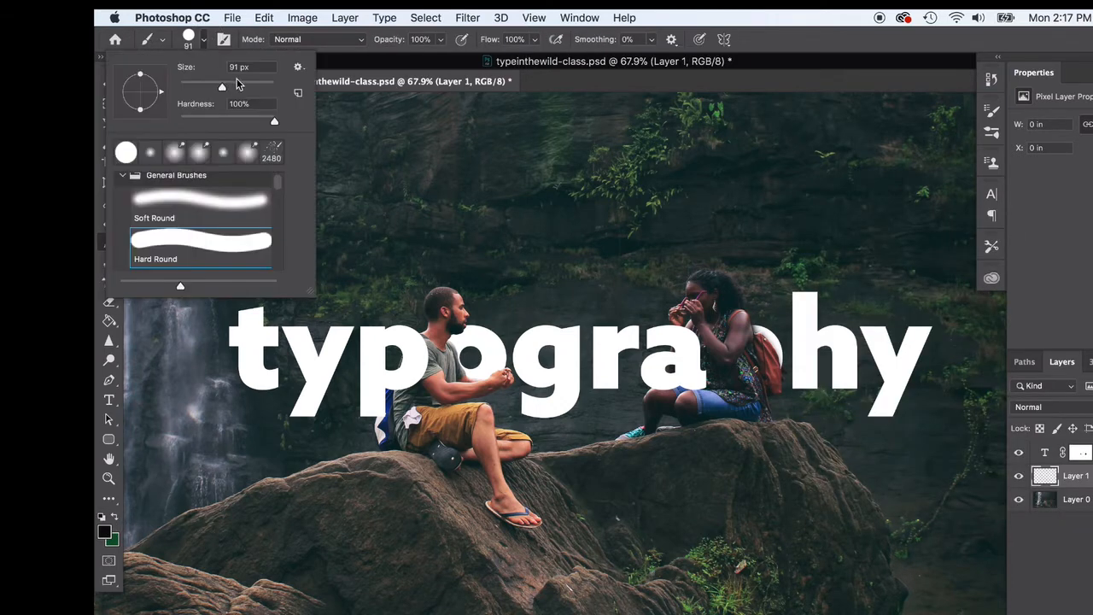
drag(238, 83, 242, 87)
scroll(709, 382, up, 6)
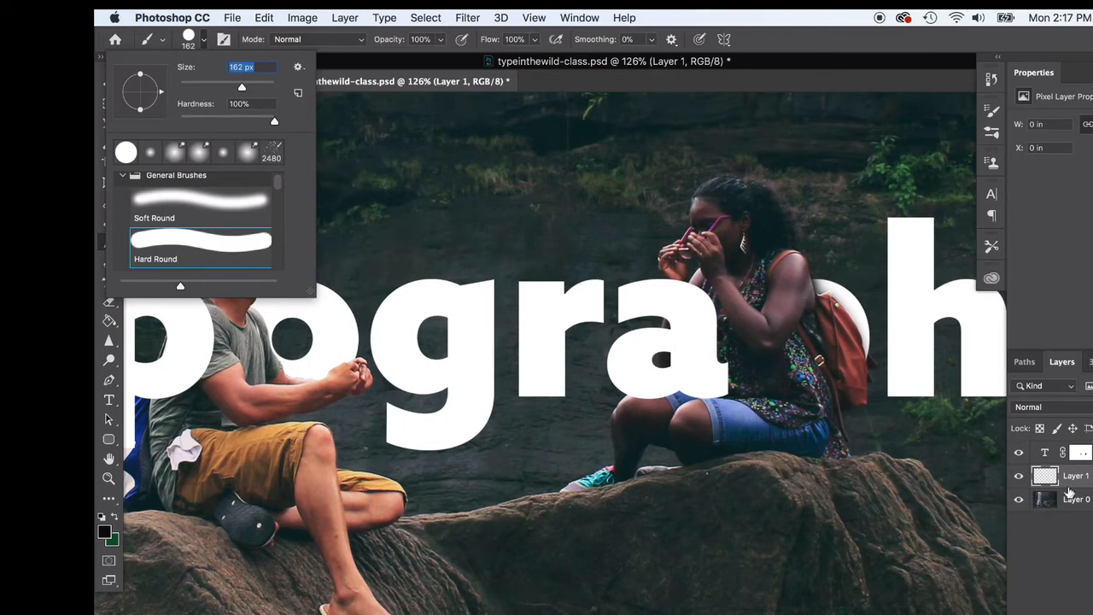
click(727, 390)
key(super+z)
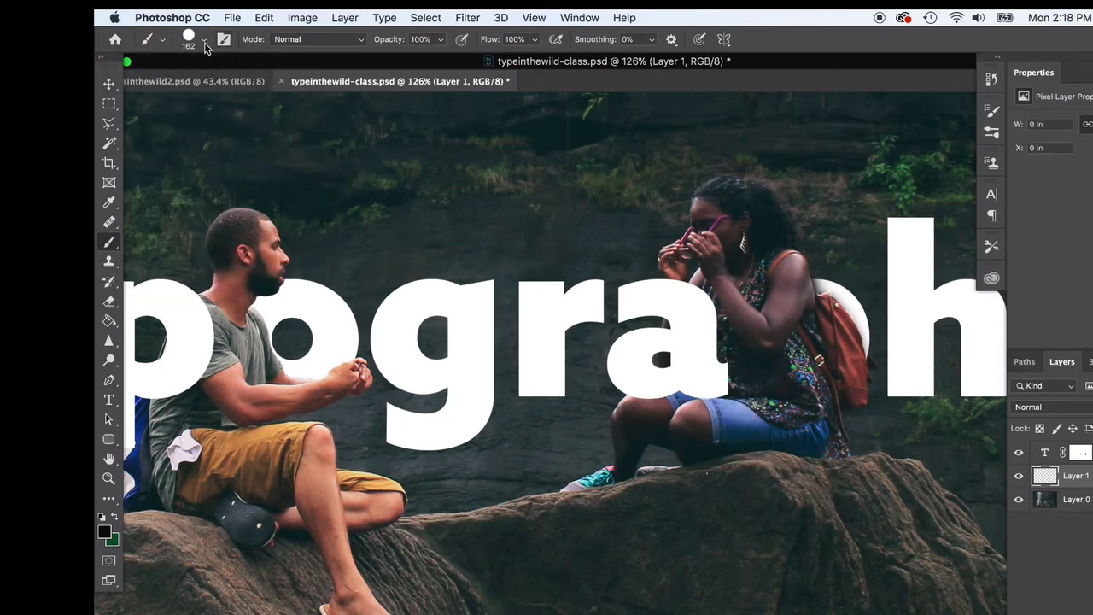
click(203, 40)
double_click(179, 207)
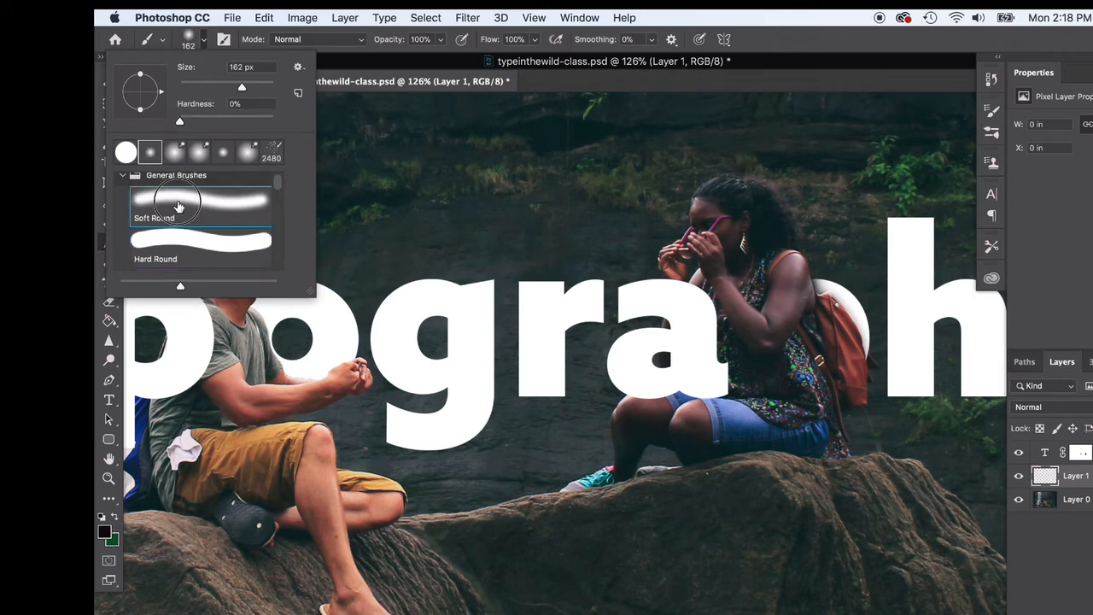
- Paint soft near-black shading beside the woman's waist with the Soft Round brush at 95 px and undo the last stroke
click(203, 41)
mouse_move(699, 386)
mouse_down()
mouse_move(756, 379)
mouse_move(683, 373)
mouse_move(661, 388)
mouse_move(708, 361)
mouse_move(732, 371)
mouse_move(714, 371)
mouse_up()
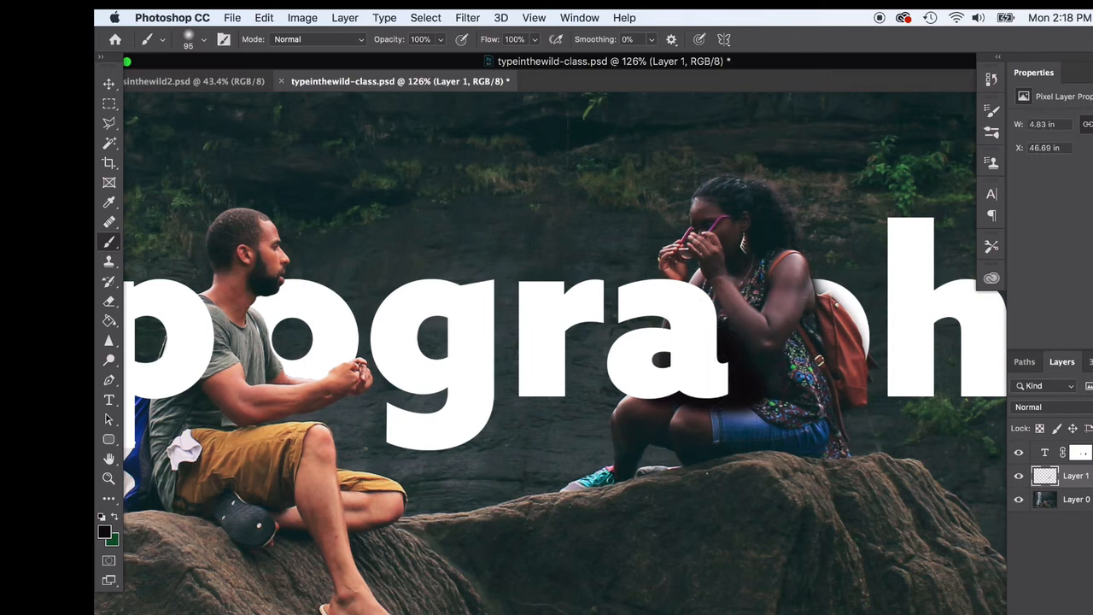
key(super+z)
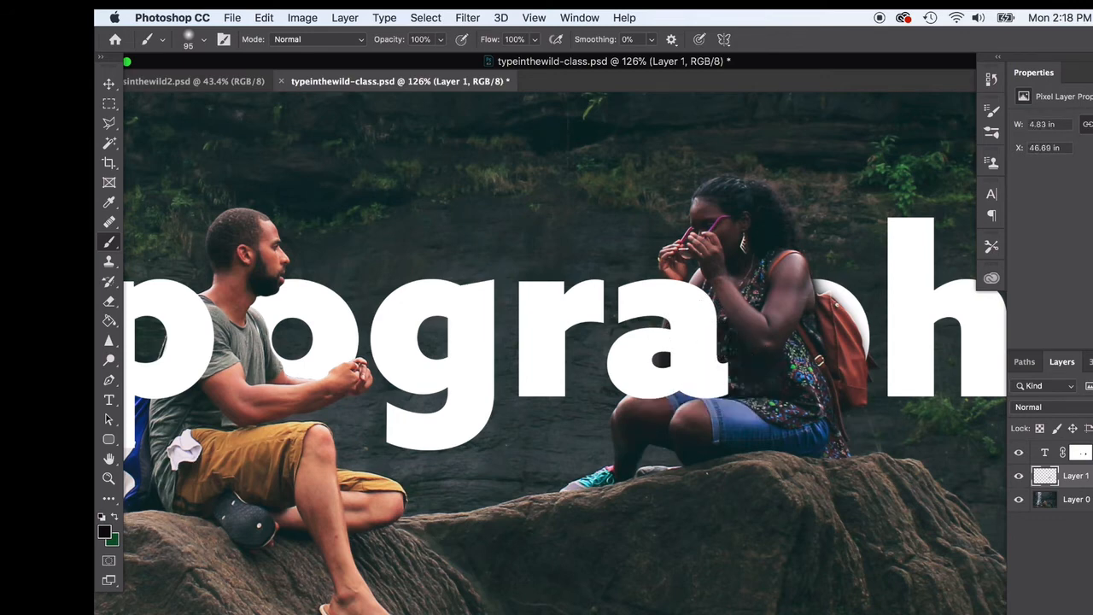
- Add a second empty layer directly above the photo layer for shading around the man
click(109, 85)
click(490, 202)
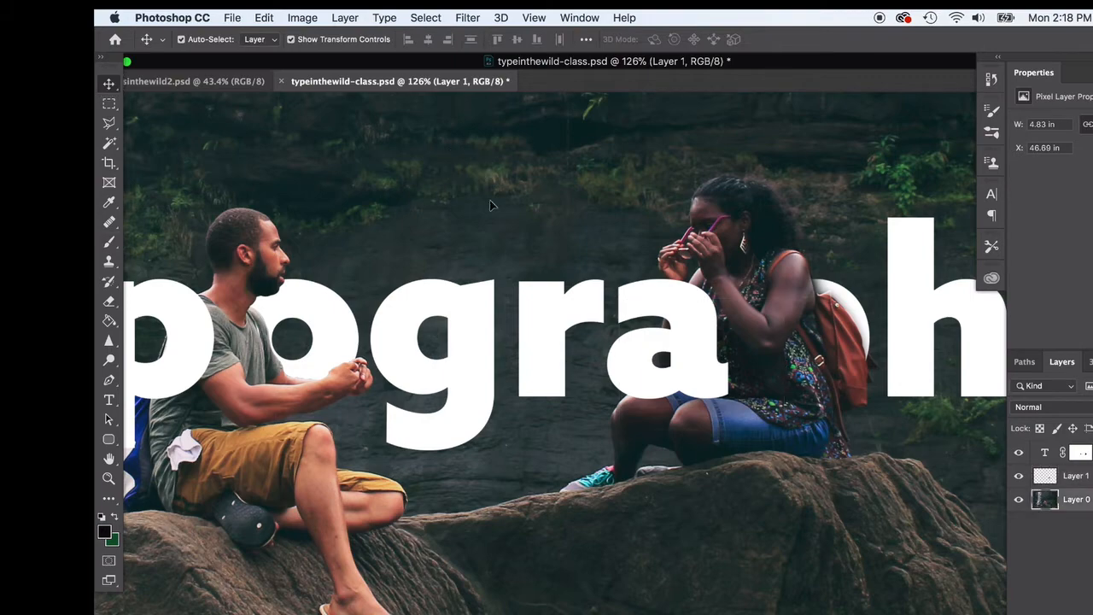
key(super+minus)
scroll(444, 287, down, 2)
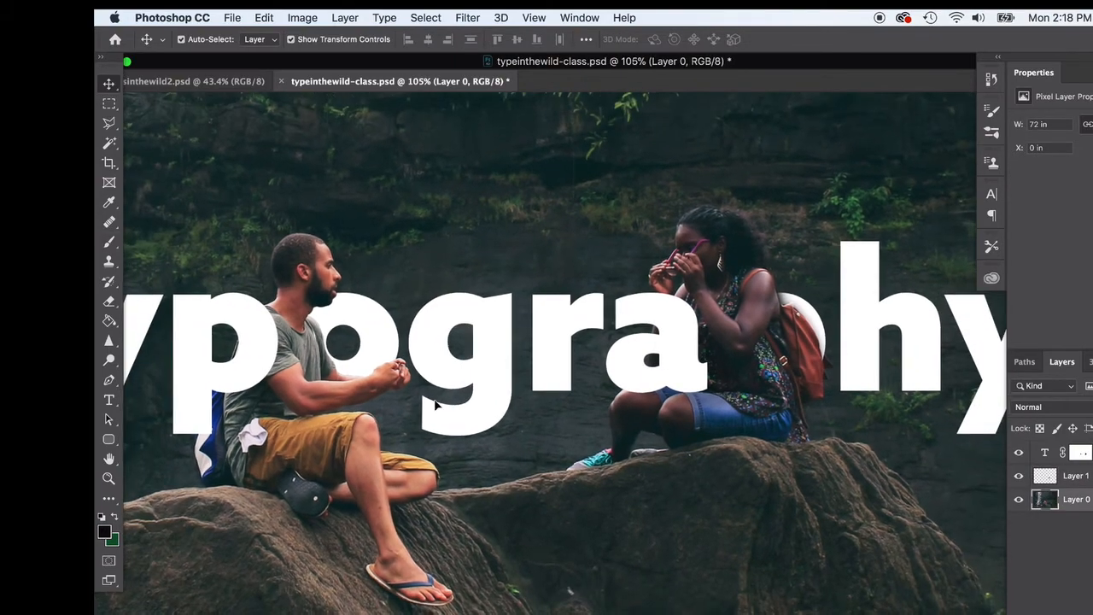
scroll(431, 406, left, 2)
scroll(311, 369, up, 3)
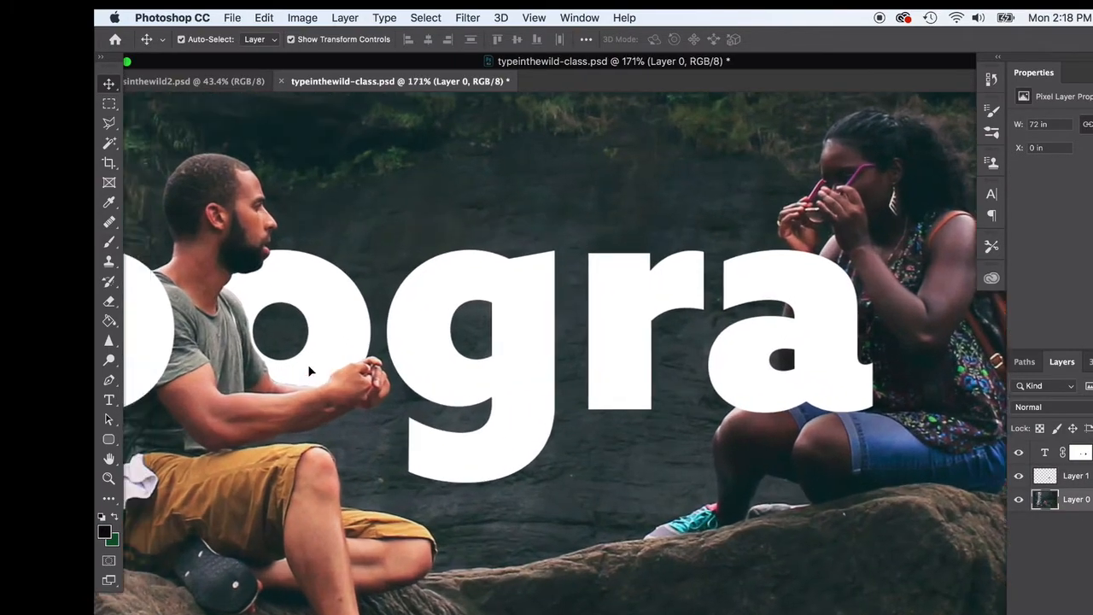
scroll(391, 385, left, 3)
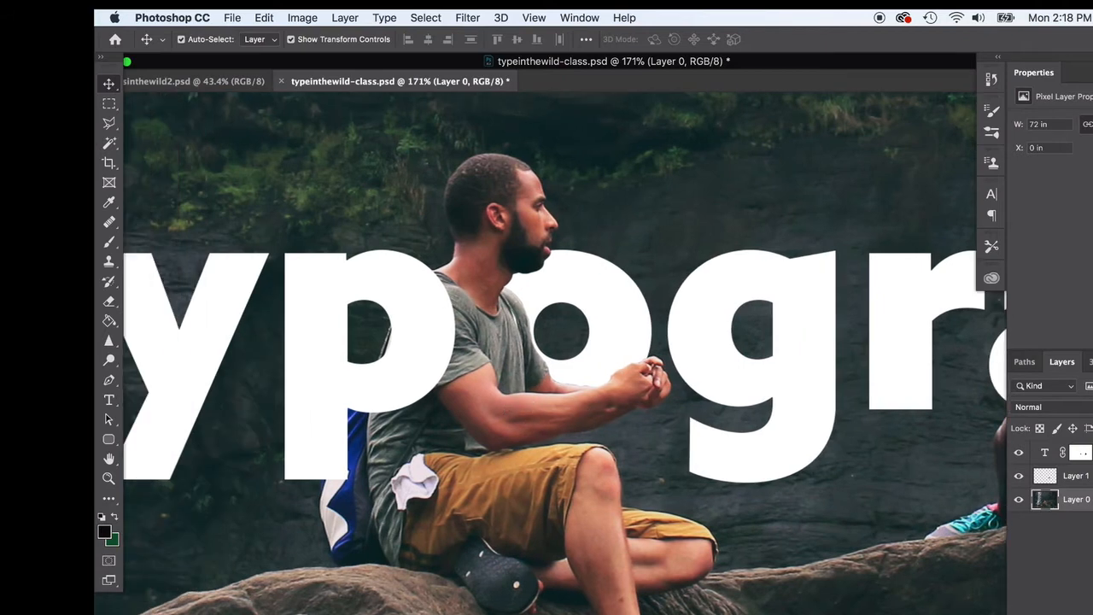
click(1092, 614)
- Paint soft near-black shading on the new layer along the edge of the first "p" at the man's shoulder and back
click(108, 242)
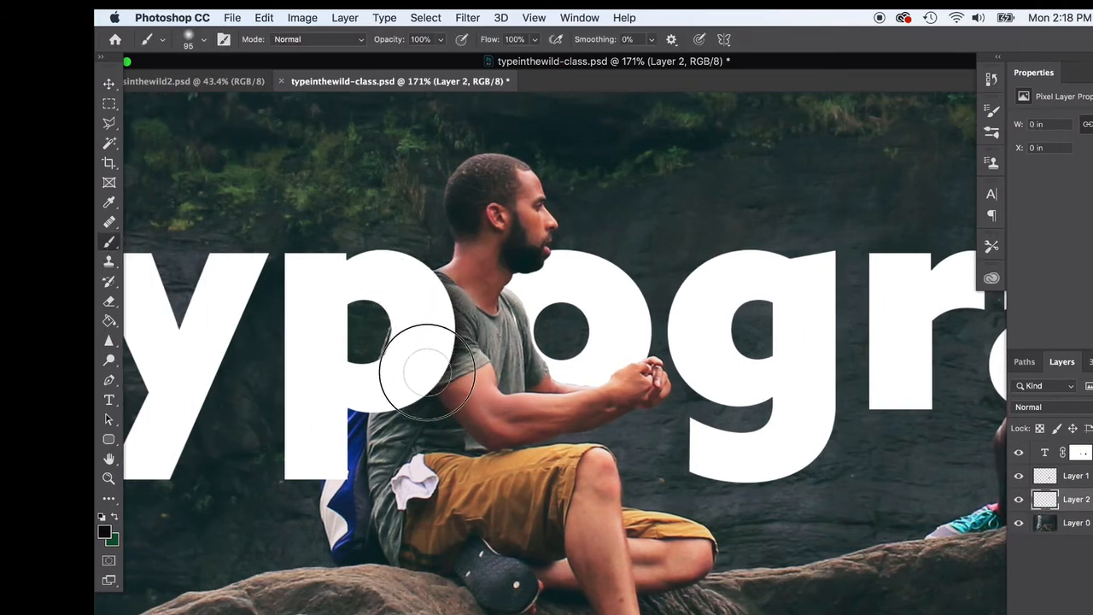
mouse_move(420, 369)
mouse_down()
mouse_move(429, 341)
mouse_move(398, 273)
mouse_up()
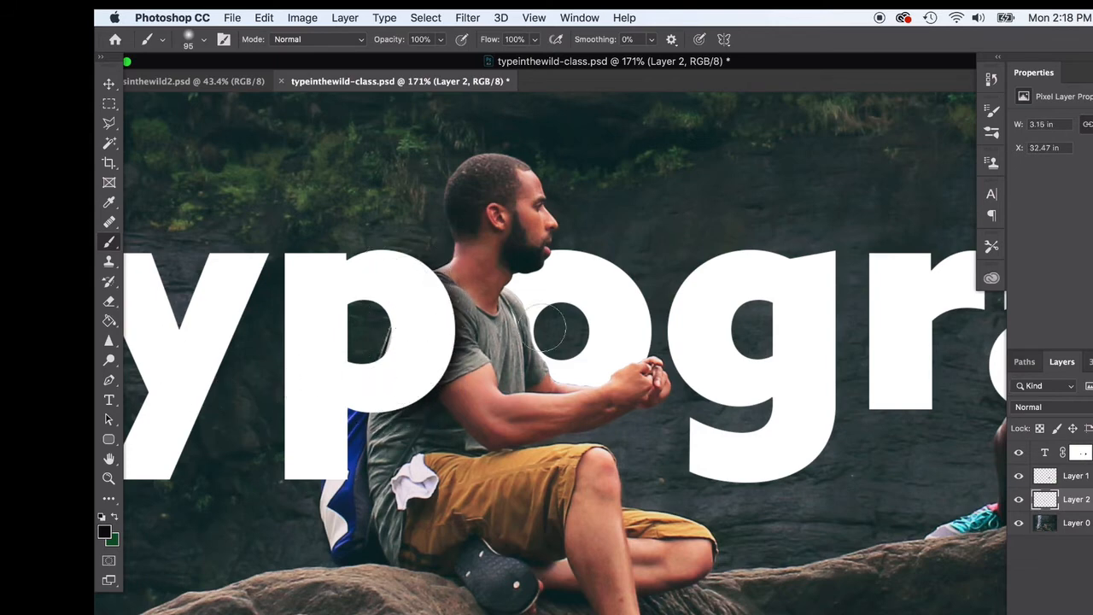
scroll(581, 397, down, 6)
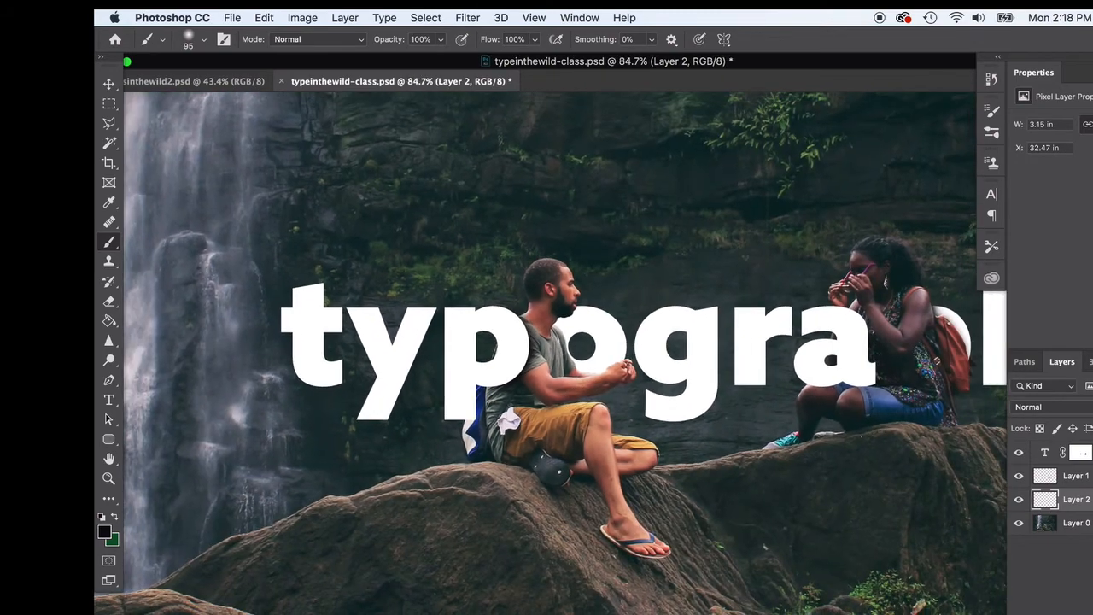
scroll(856, 301, down, 4)
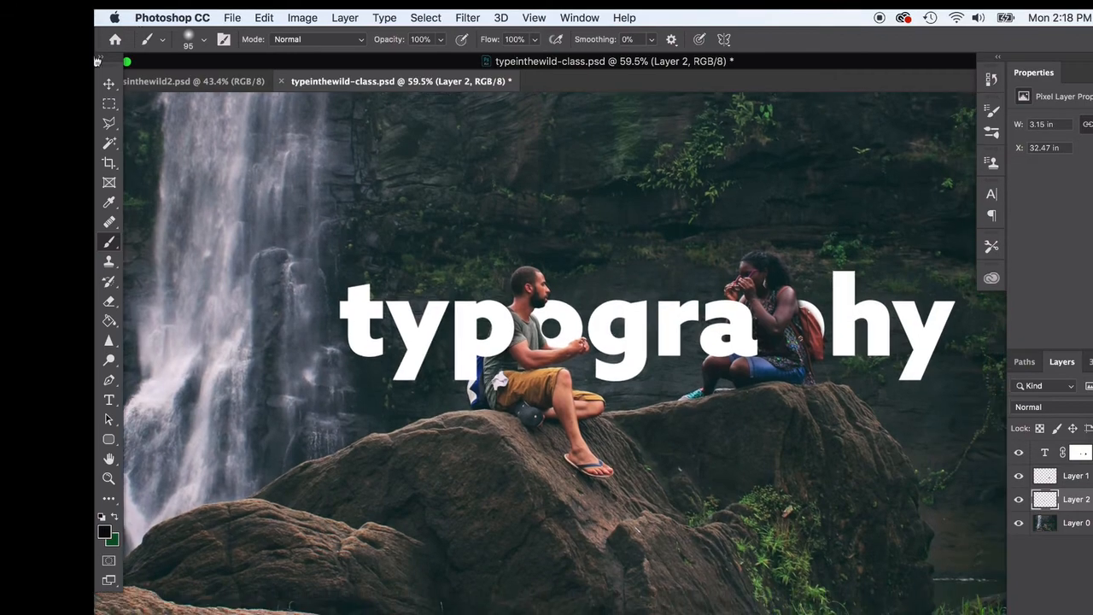
- Duplicate the masked typography text layer under the default copy name
click(109, 83)
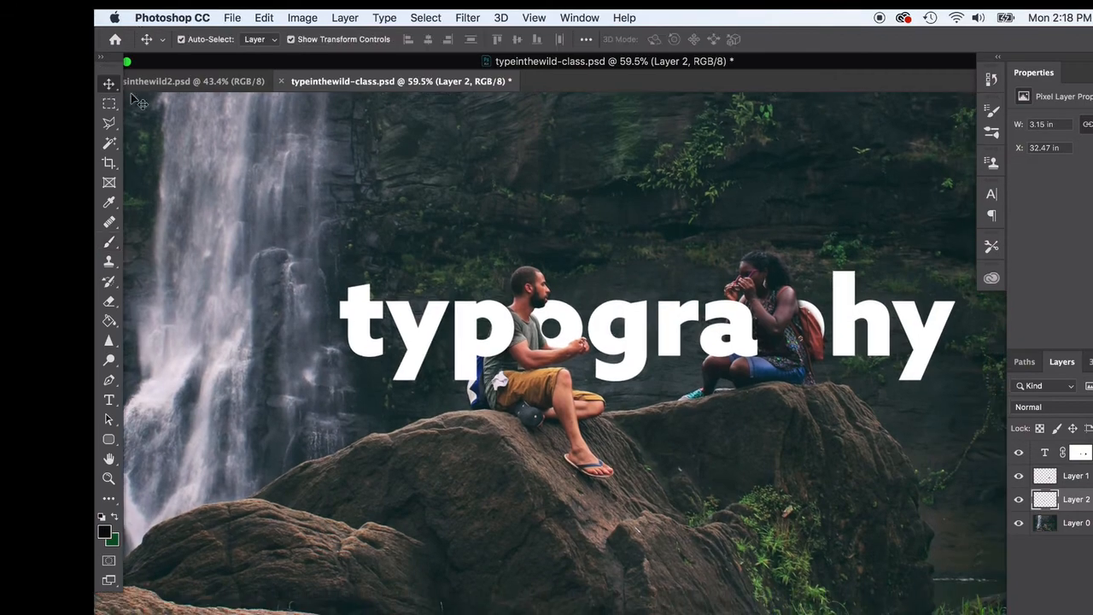
click(593, 283)
click(338, 17)
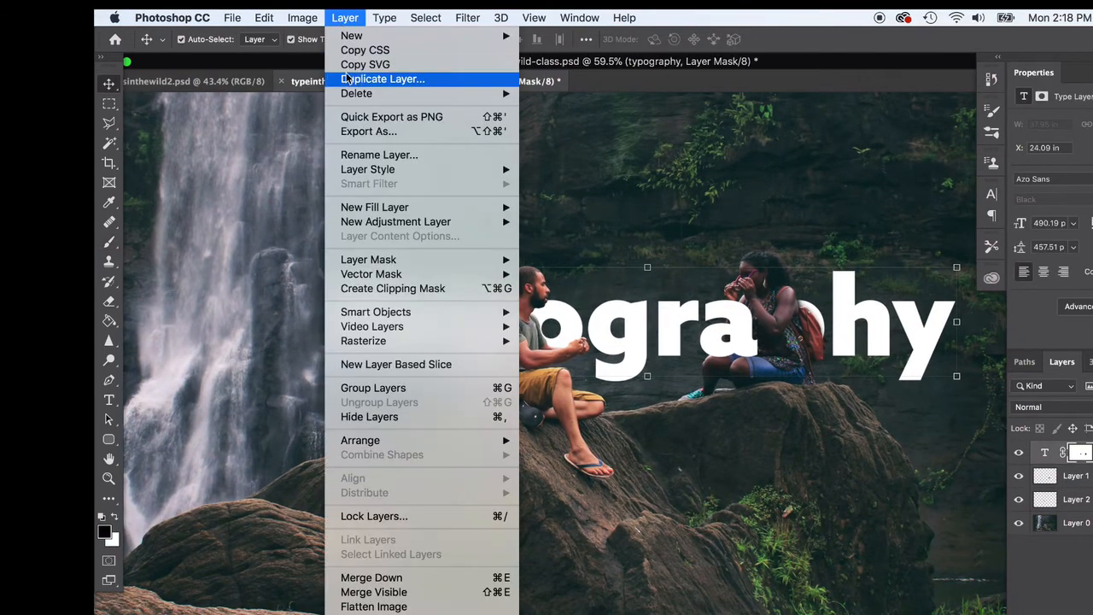
click(377, 78)
click(775, 267)
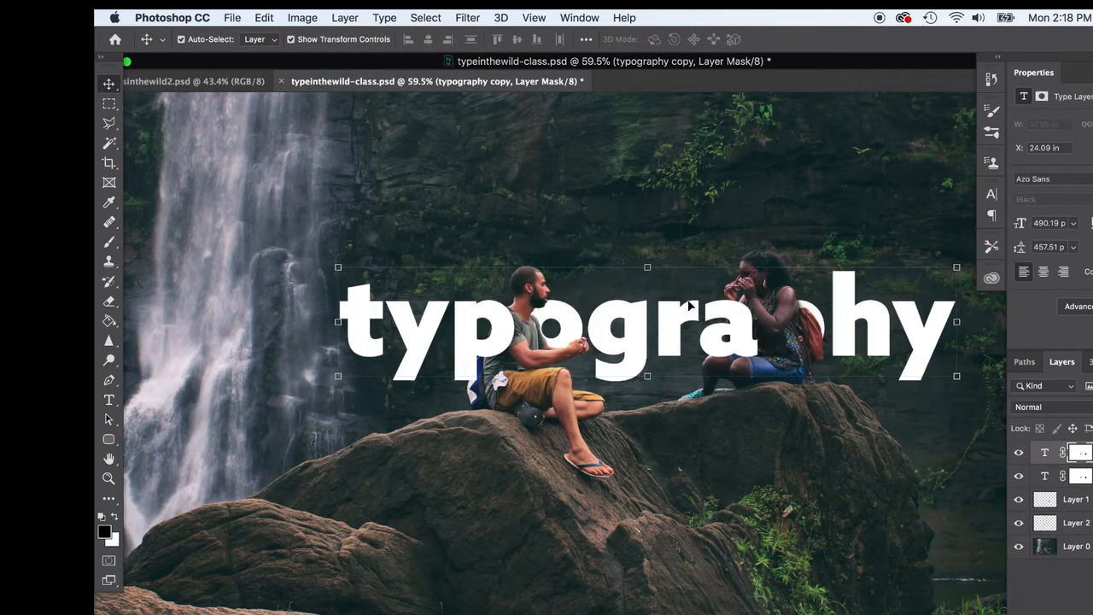
- Move the duplicated text above the two people toward the waterfall and delete its layer mask
drag(690, 344, 517, 195)
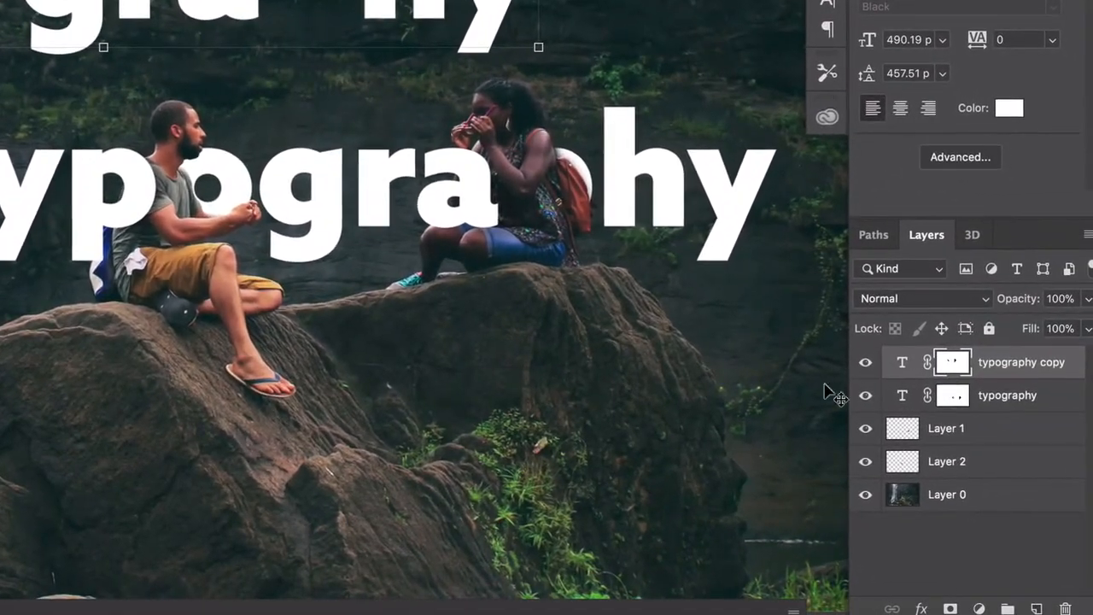
click(1087, 454)
right_click(964, 365)
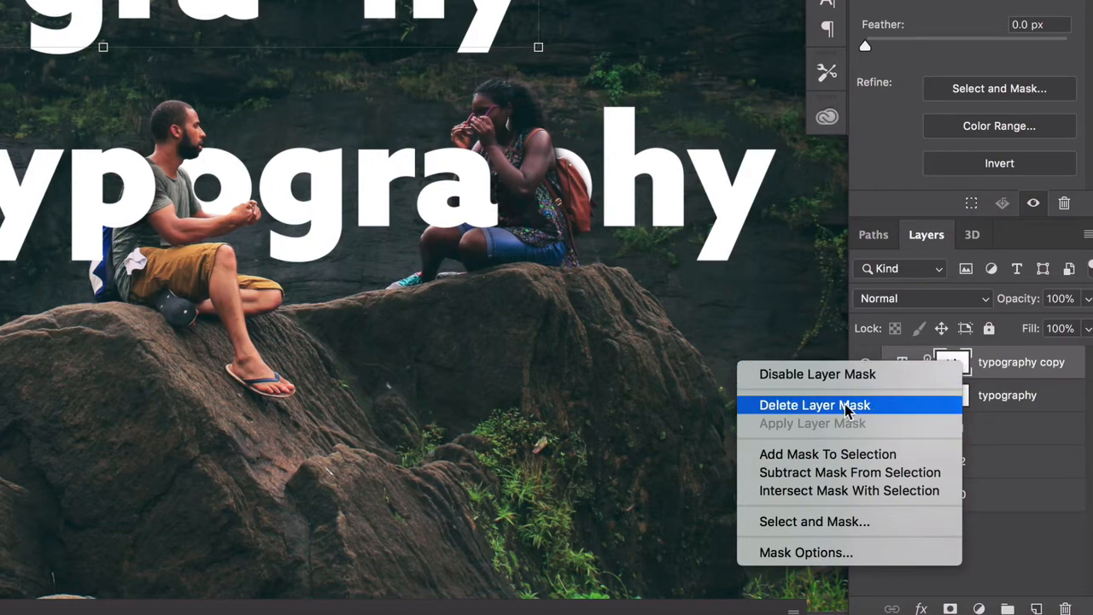
click(989, 366)
right_click(955, 365)
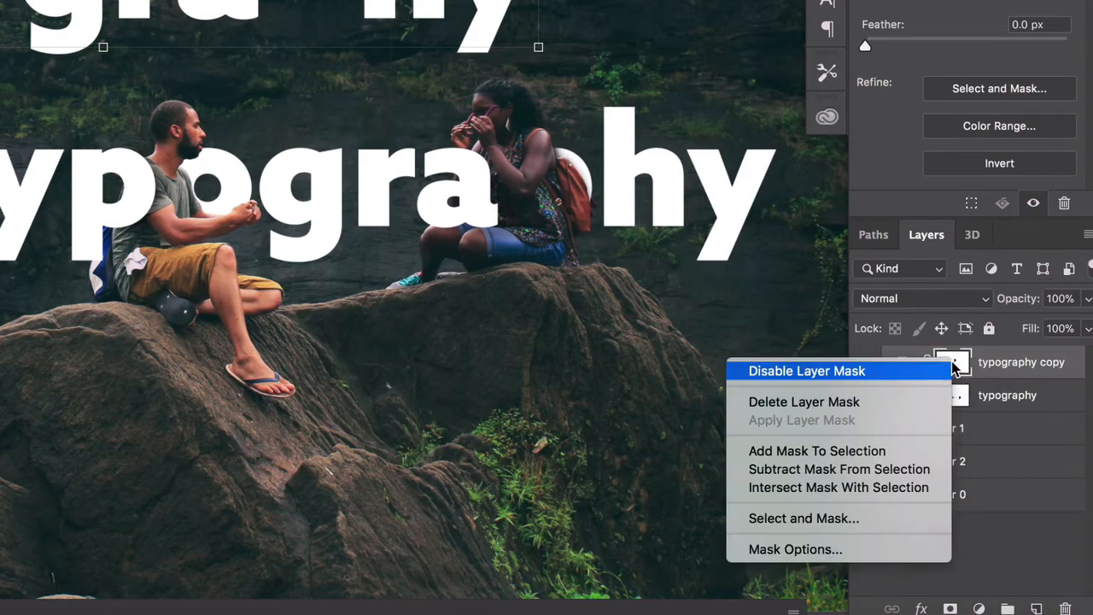
click(903, 402)
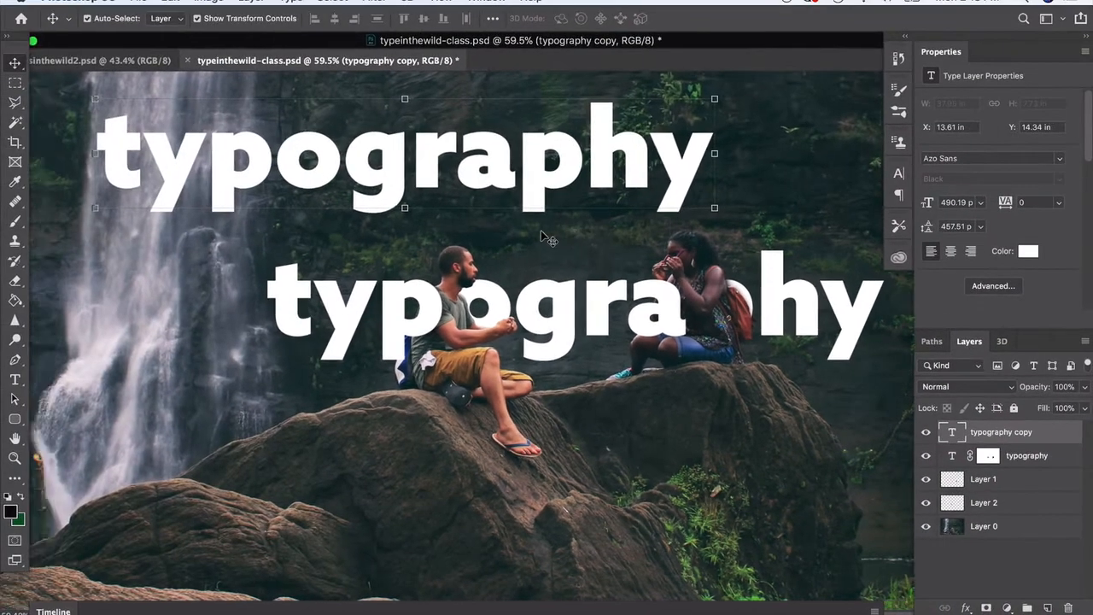
- Scale the duplicated text down to 56.20% and place it across the upper waterfall
scroll(546, 239, up, 3)
scroll(547, 239, left, 3)
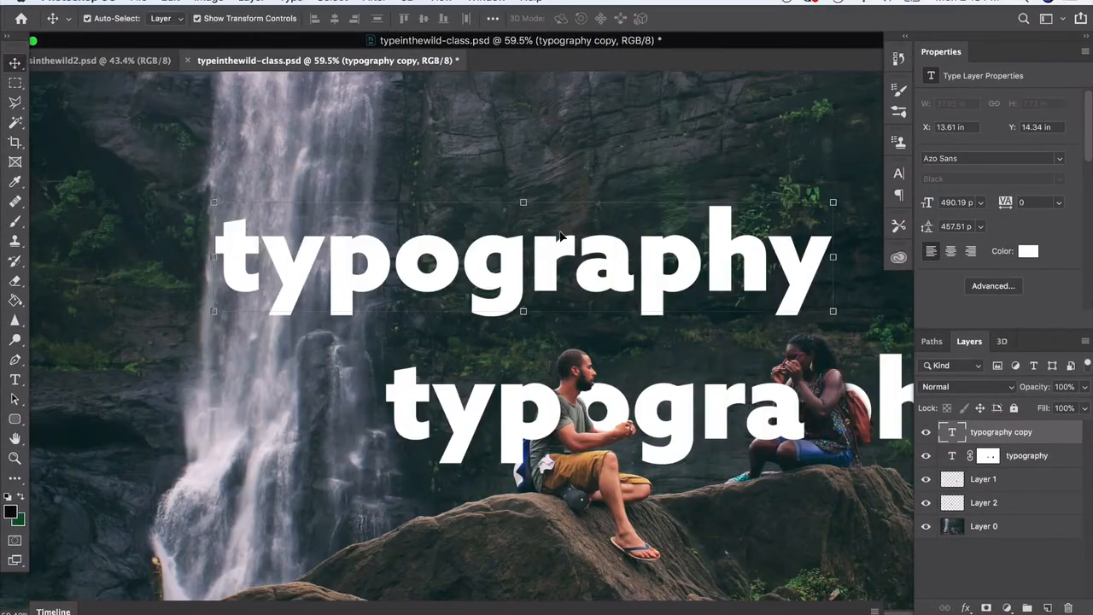
drag(592, 269, 413, 223)
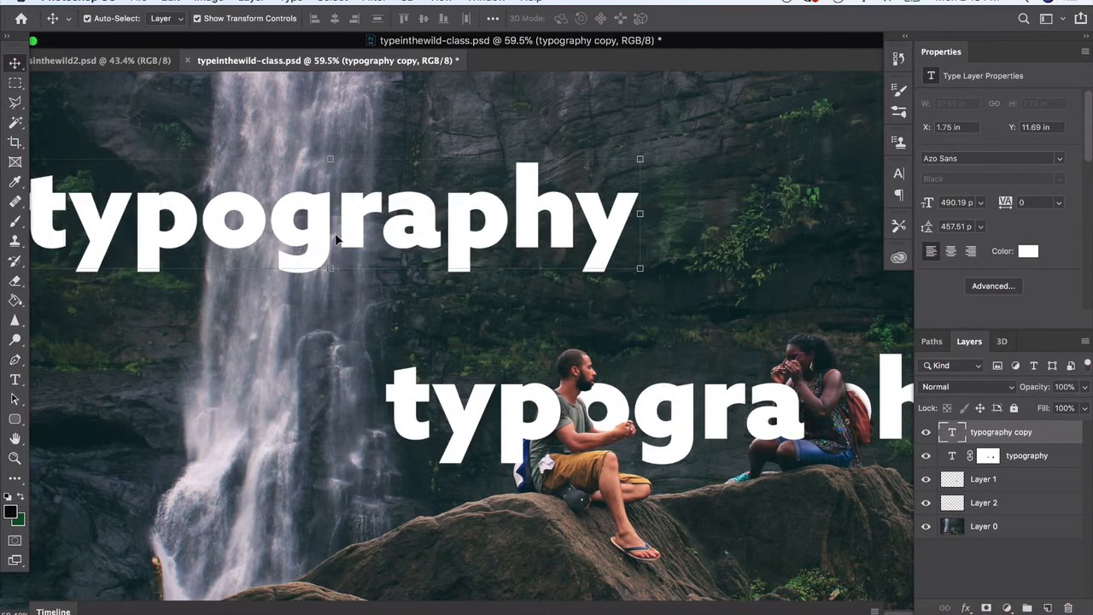
drag(637, 160, 399, 219)
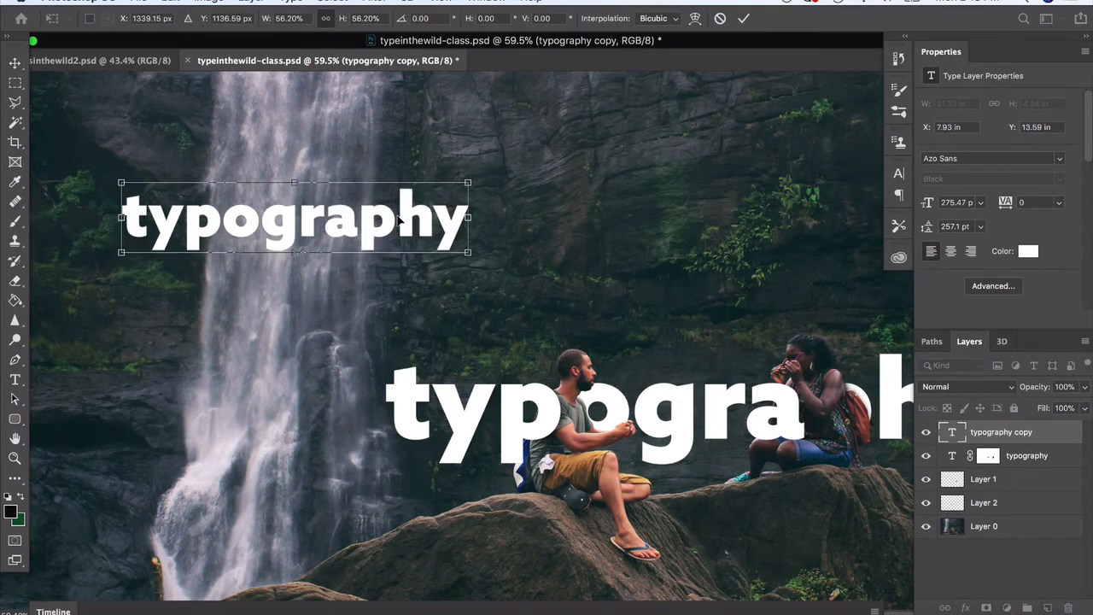
key(Return)
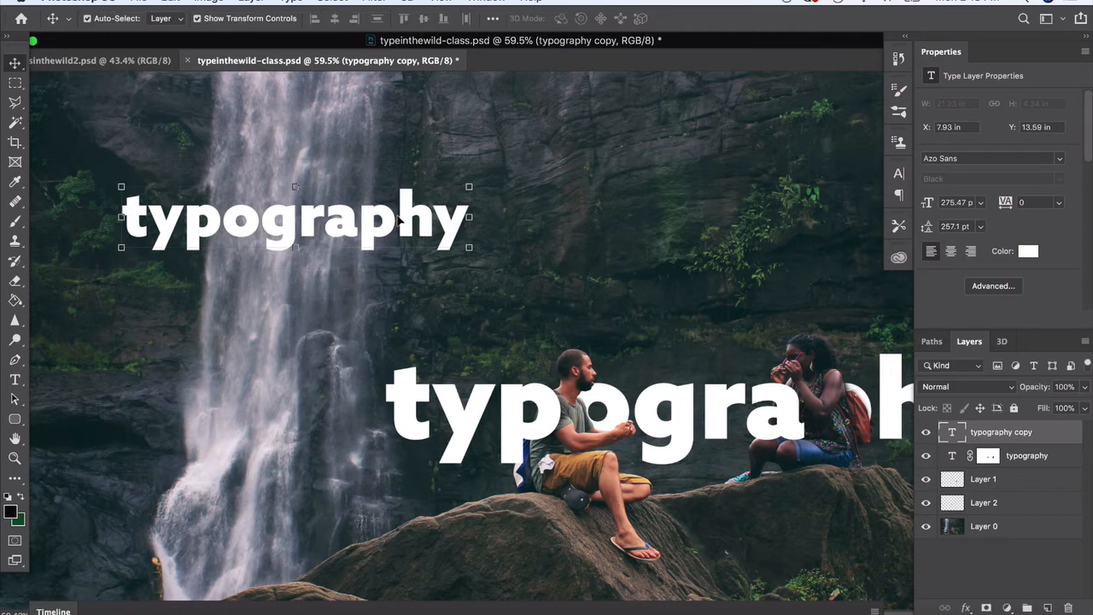
- Replace the duplicated text's wording with "waterfall"
double_click(948, 434)
text(wat)
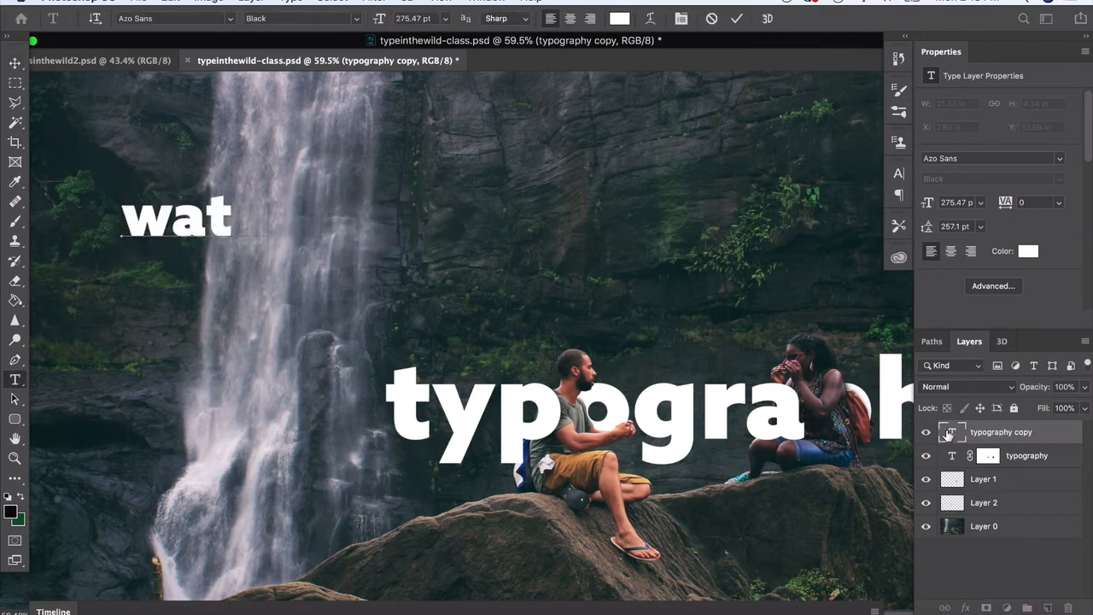
text(erfall)
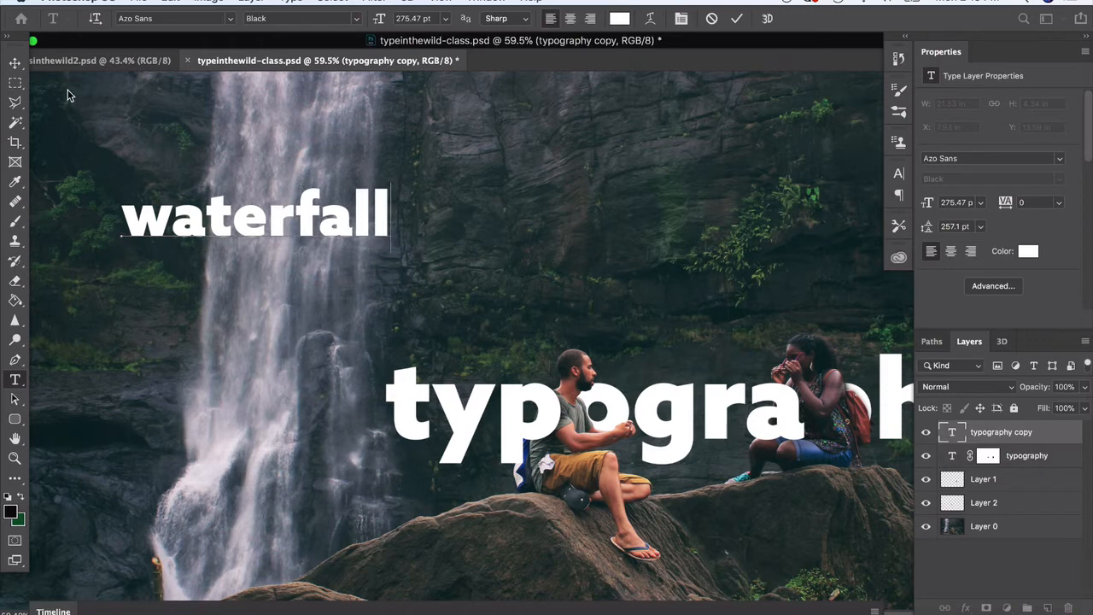
- Enlarge the "waterfall" text proportionally to about 358 pt so it spans wider than the waterfall
click(15, 62)
key(ctrl+t)
drag(391, 170, 469, 166)
key(Return)
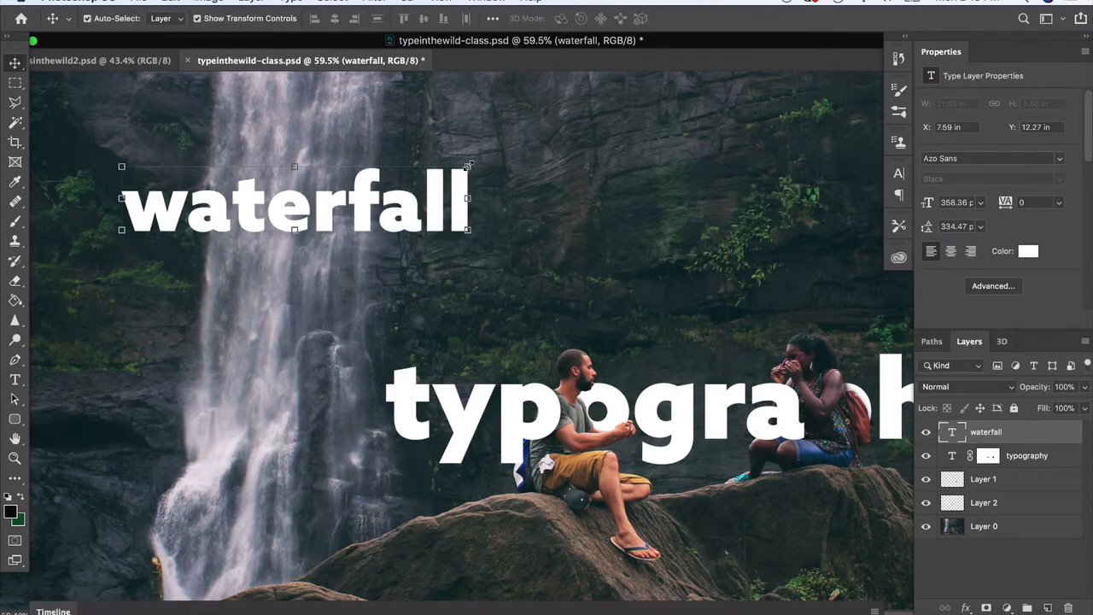
- Nudge the "waterfall" text to X 7.8 in, Y 12.29 in and add a layer mask to it
scroll(252, 183, up, 4)
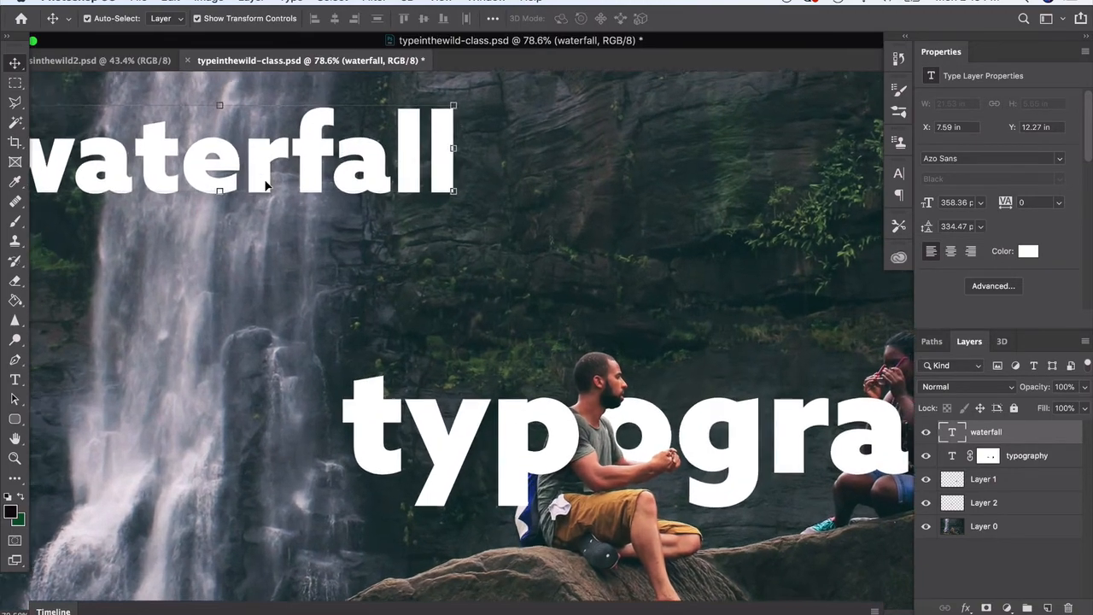
scroll(266, 183, left, 4)
scroll(406, 217, up, 2)
scroll(406, 217, up, 2)
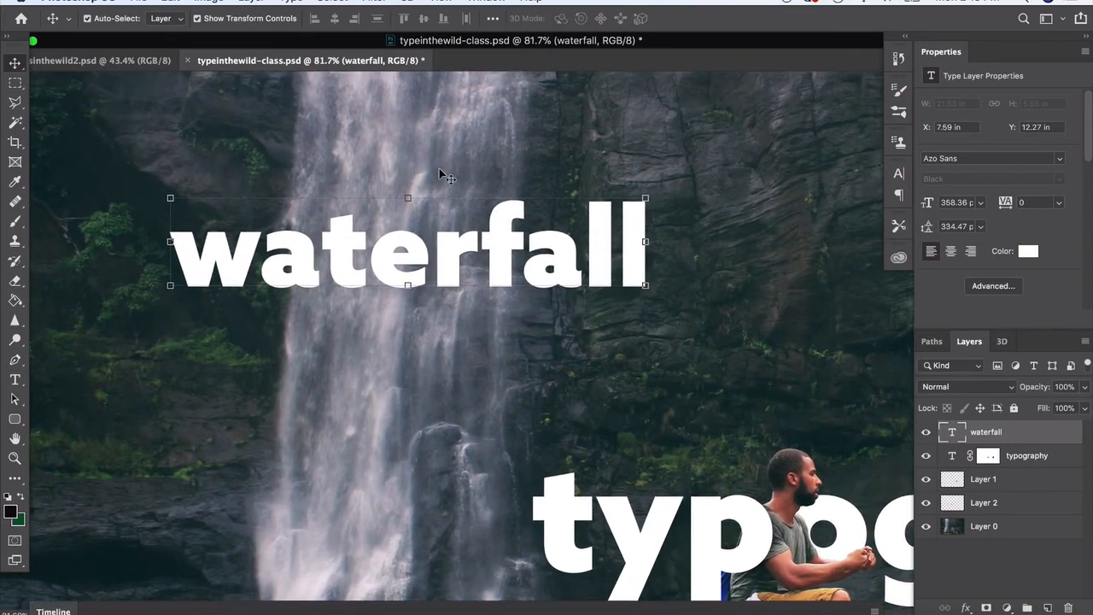
drag(451, 246, 457, 248)
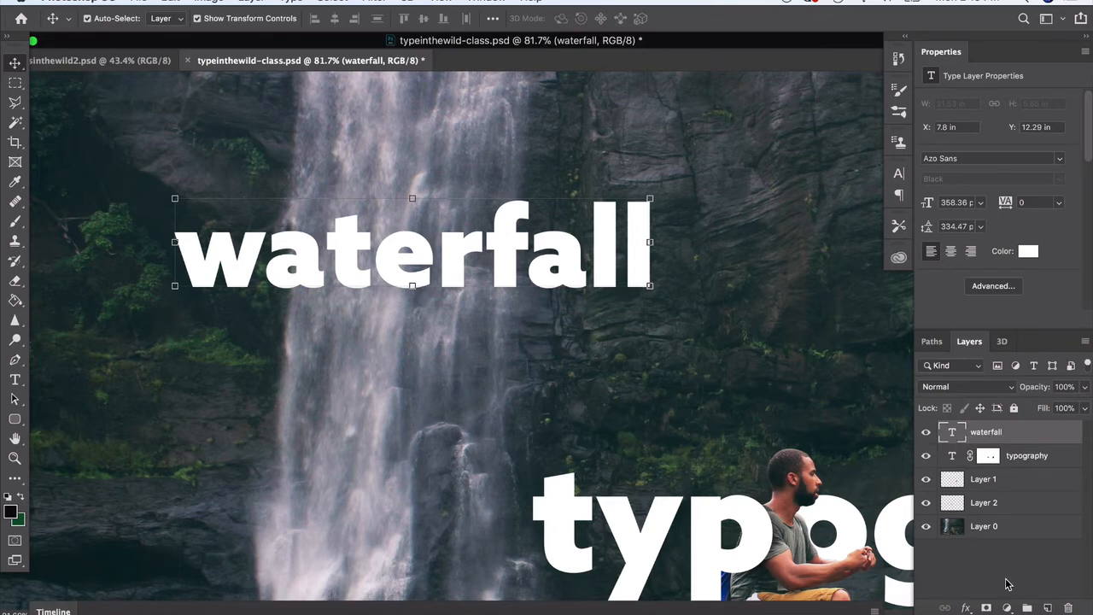
click(987, 608)
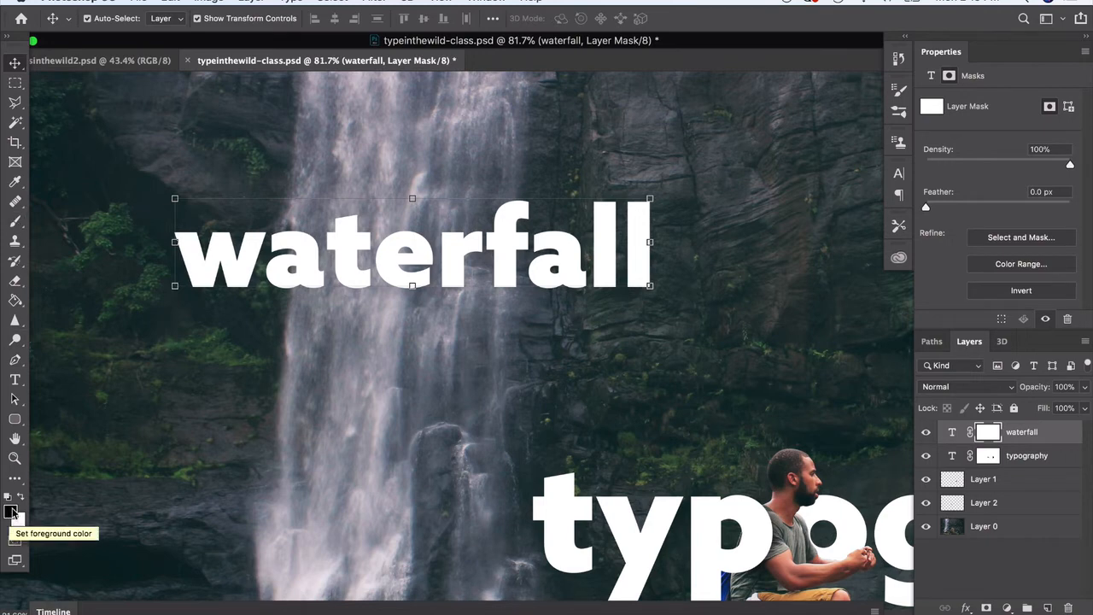
- Set the Soft Round brush to 172 px, try a full-opacity mask stroke down through the "t", and undo it
click(16, 222)
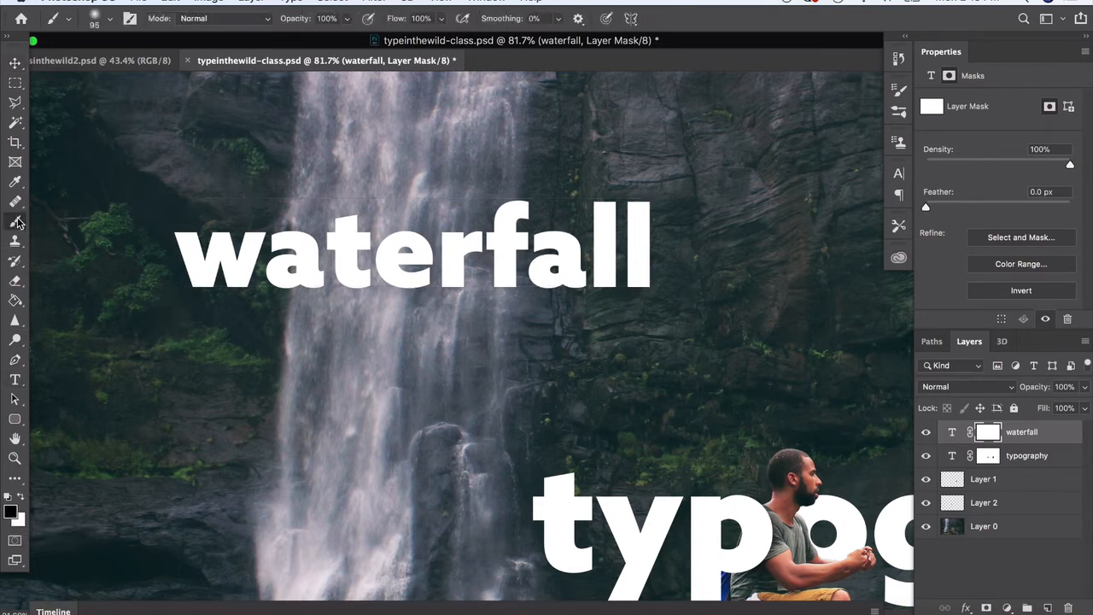
click(109, 19)
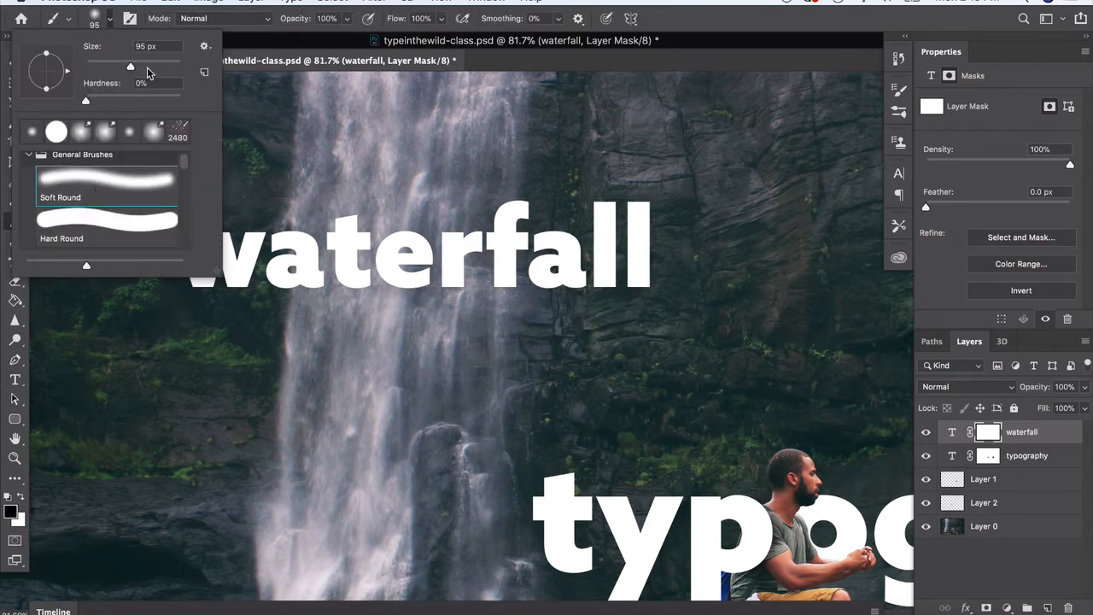
click(150, 64)
click(145, 12)
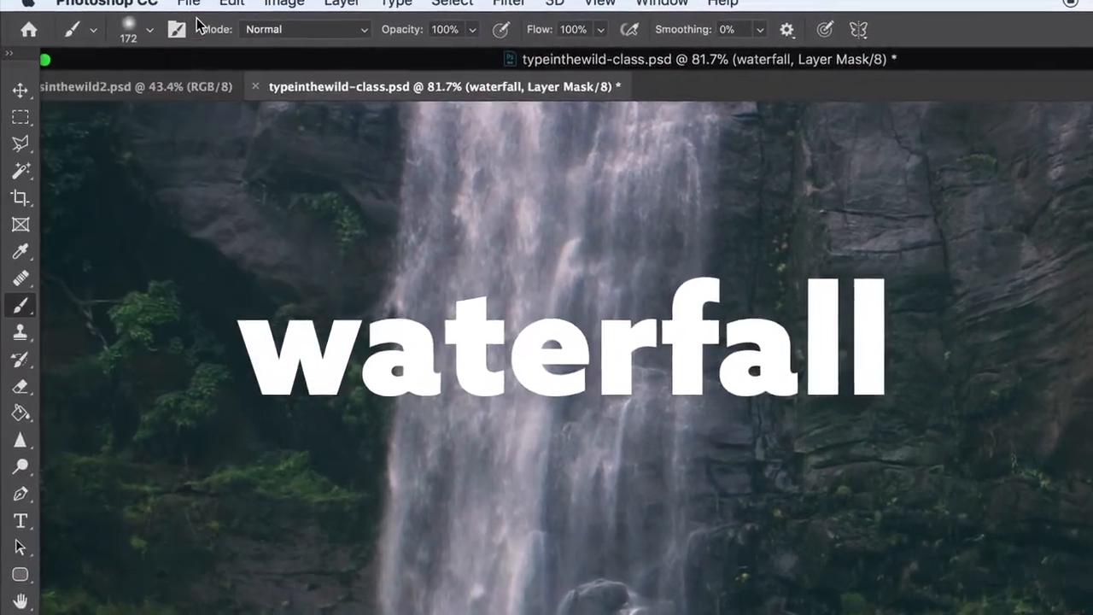
drag(500, 257, 488, 508)
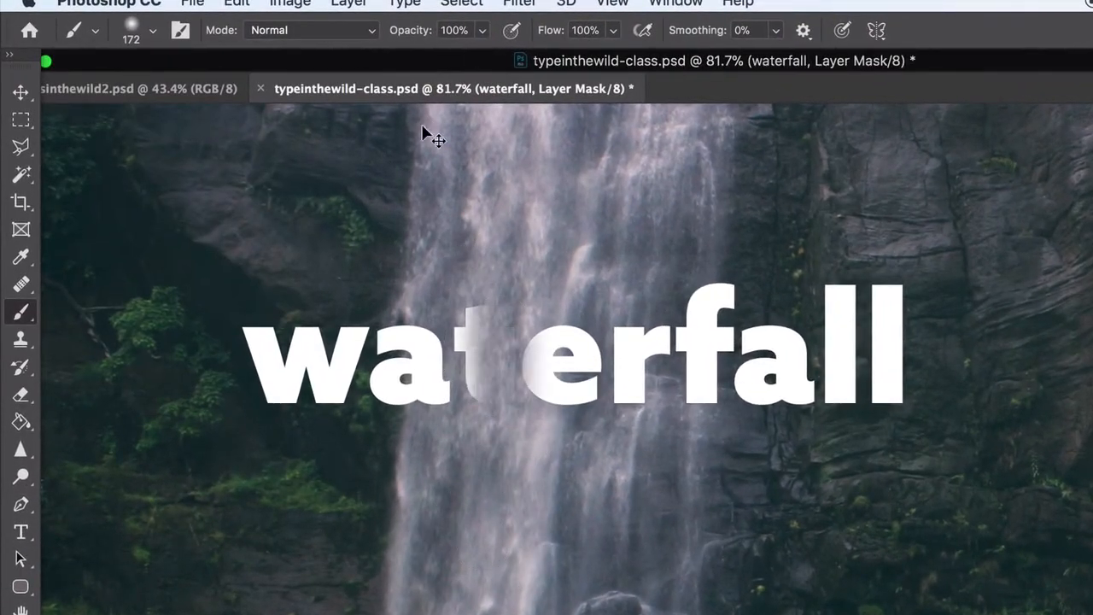
key(super+z)
- Lower the brush opacity to 25% and paint the mask over the letters crossing the waterfall to partly fade them
click(482, 31)
drag(407, 55, 411, 55)
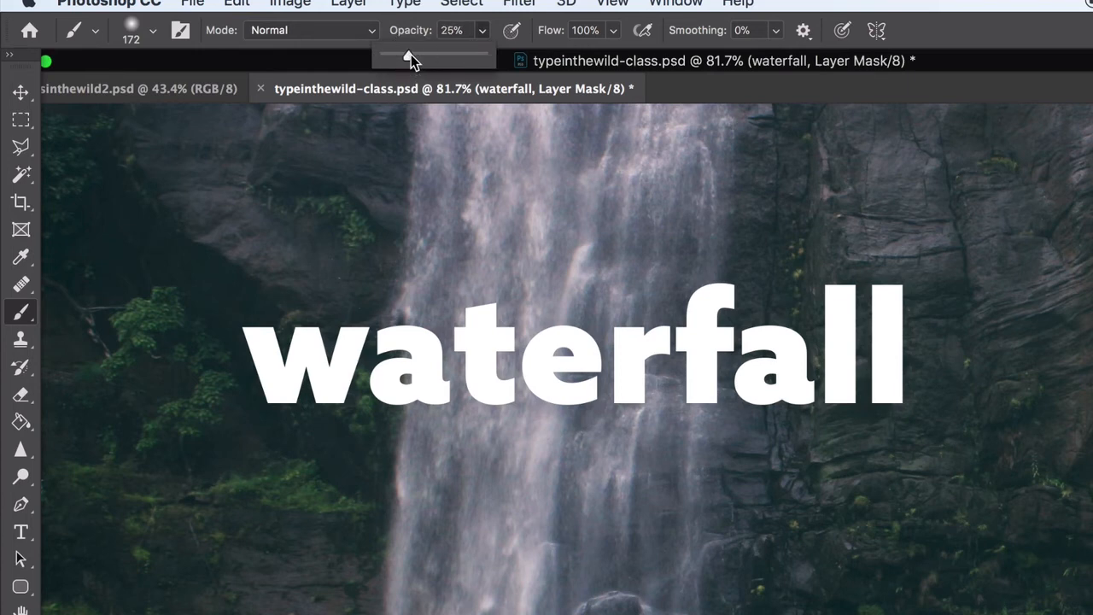
mouse_move(517, 221)
mouse_down()
mouse_move(523, 503)
mouse_move(548, 389)
mouse_move(606, 262)
mouse_move(613, 531)
mouse_move(668, 195)
mouse_move(704, 460)
mouse_move(713, 210)
mouse_move(679, 466)
mouse_move(662, 195)
mouse_move(613, 459)
mouse_move(595, 258)
mouse_move(561, 412)
mouse_move(595, 226)
mouse_move(556, 414)
mouse_move(481, 399)
mouse_move(449, 453)
mouse_move(448, 300)
mouse_move(418, 448)
mouse_move(444, 370)
mouse_move(431, 406)
mouse_move(442, 460)
mouse_move(499, 416)
mouse_move(527, 337)
mouse_up()
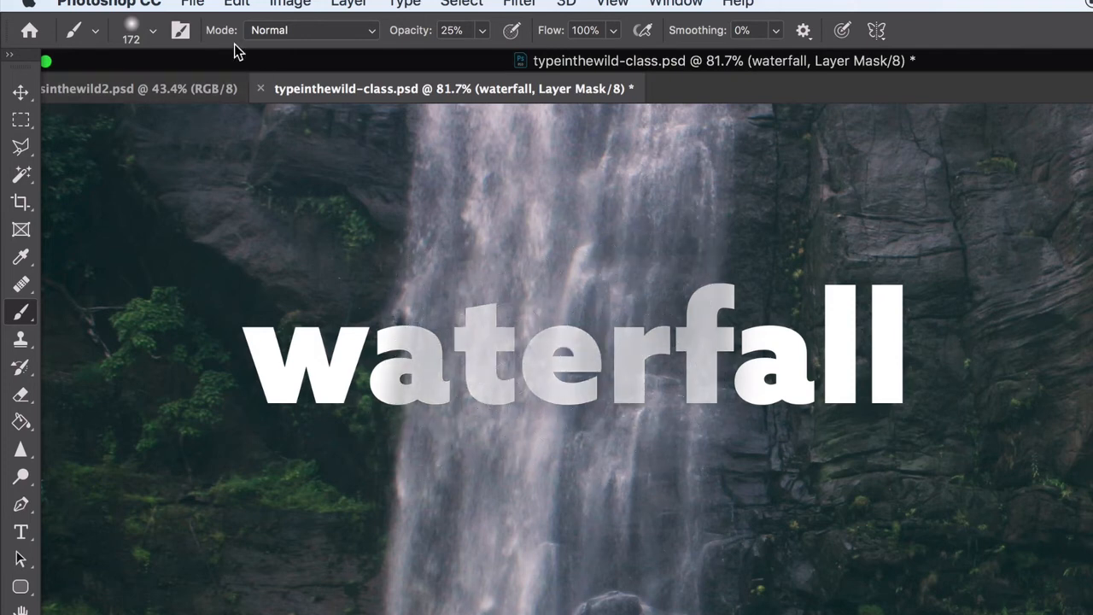
- Raise the brush opacity to 63% and paint vertical mask strokes through the letters of "waterfall" that cross the falling water
click(483, 32)
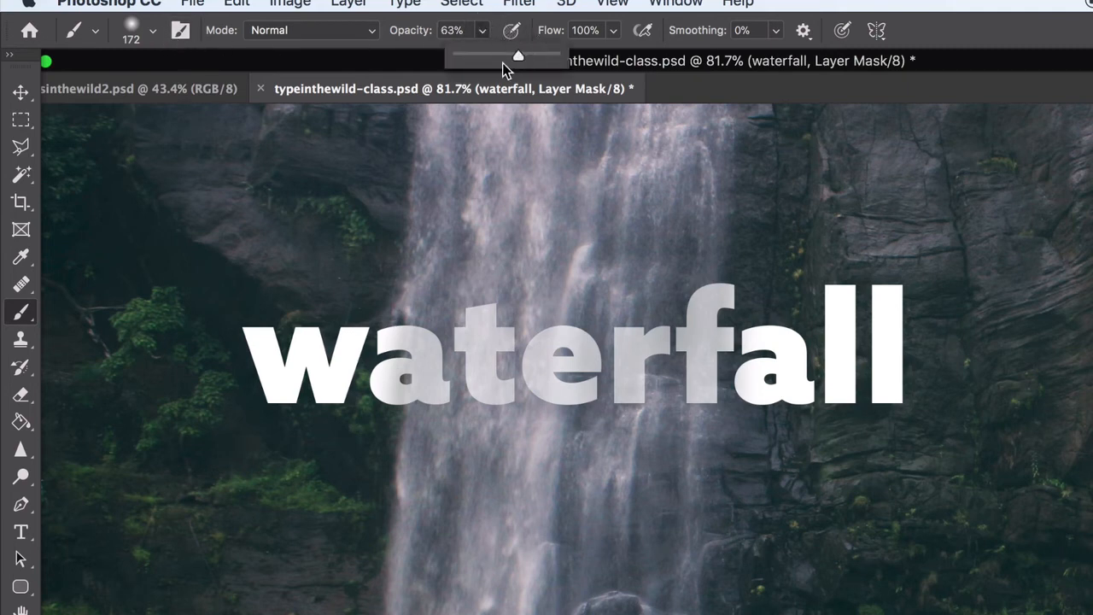
mouse_move(515, 295)
mouse_down()
mouse_move(525, 327)
mouse_move(509, 468)
mouse_up()
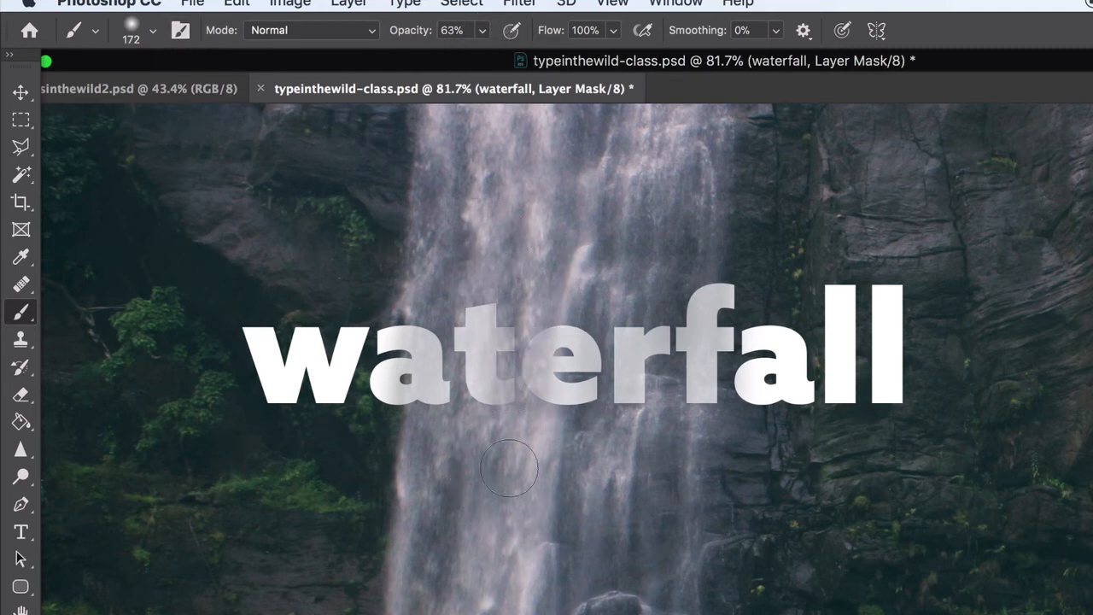
drag(645, 245, 630, 452)
drag(584, 268, 586, 476)
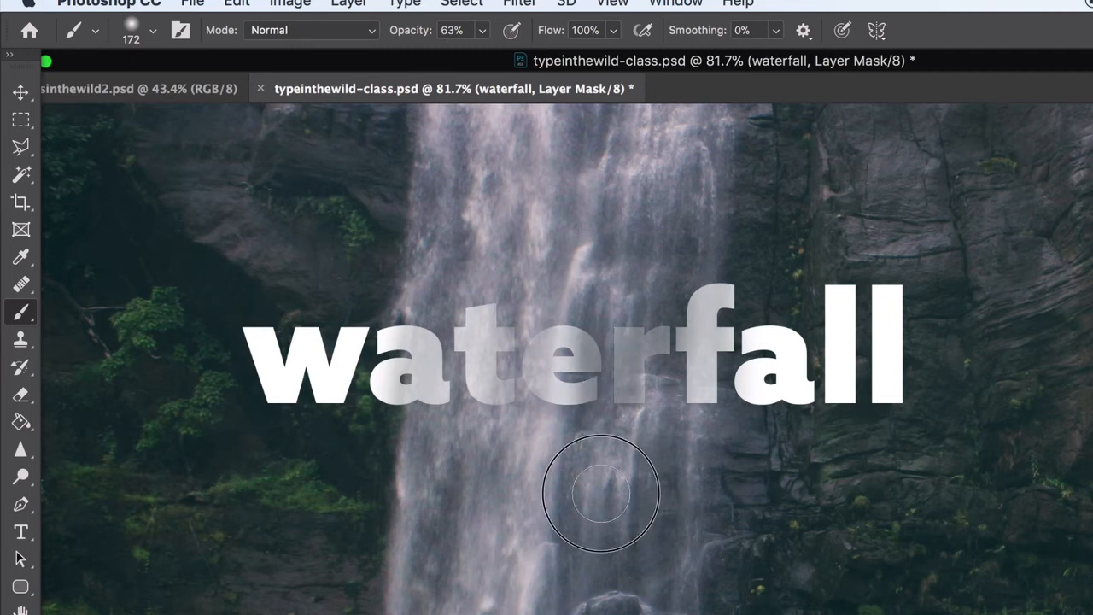
mouse_move(677, 226)
mouse_down()
mouse_move(702, 239)
mouse_move(683, 454)
mouse_up()
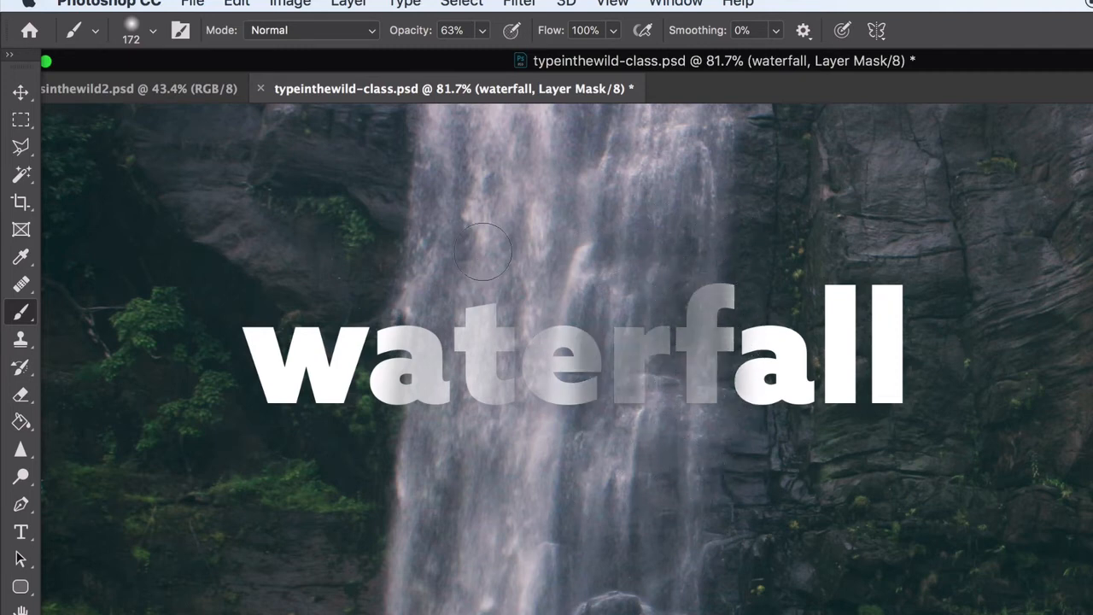
mouse_move(482, 252)
mouse_down()
mouse_move(458, 245)
mouse_move(445, 370)
mouse_move(404, 380)
mouse_up()
- Reduce the Soft Round brush to 65 px and paint narrower vertical mask strokes through the "a", "e", "r" and "f"
click(152, 31)
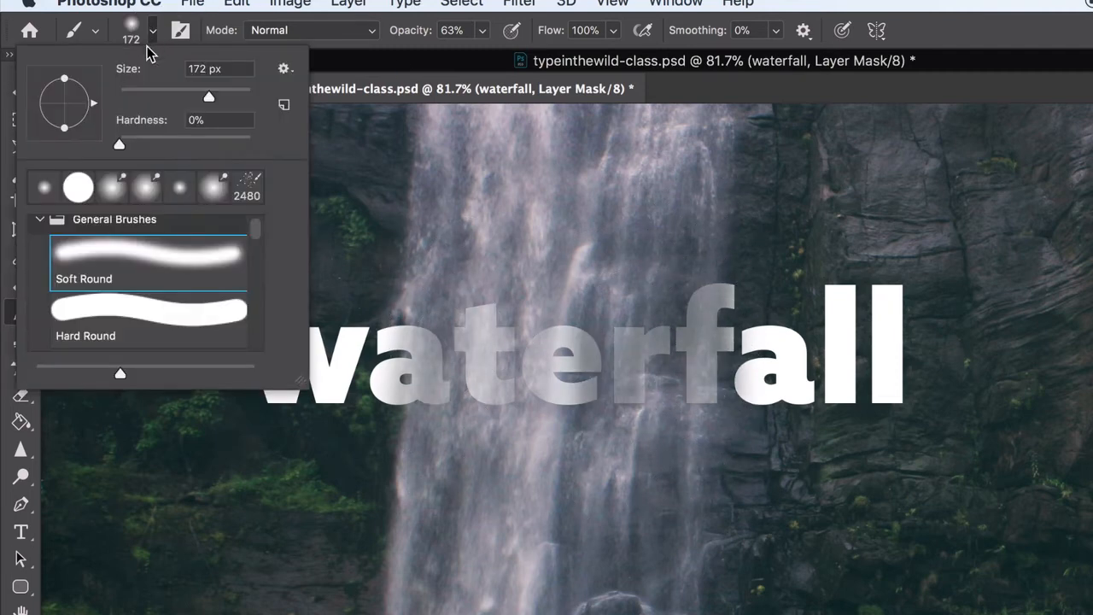
click(165, 91)
click(430, 414)
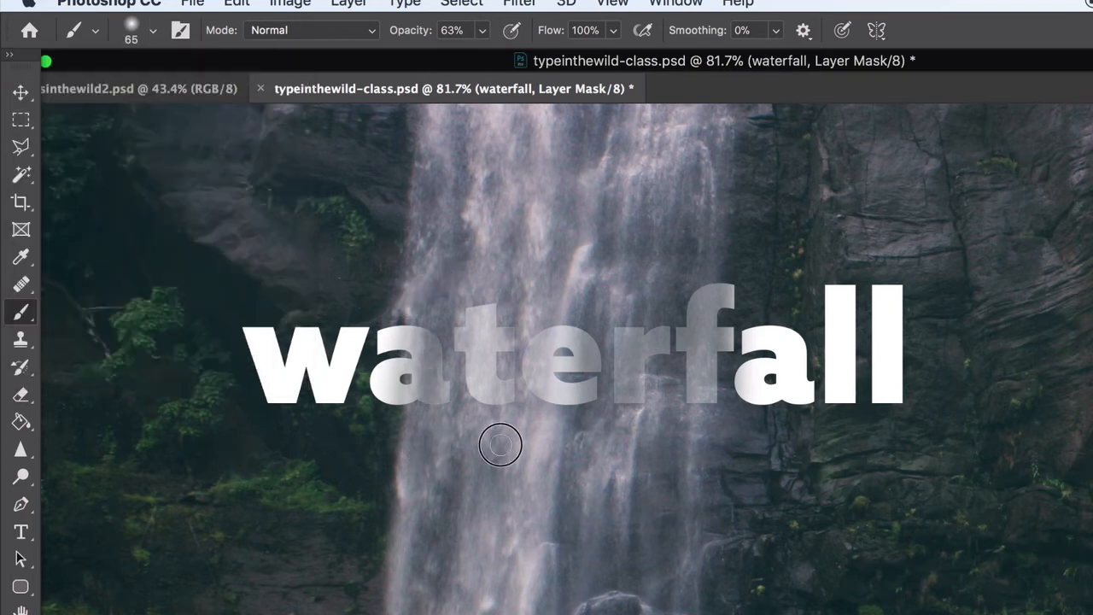
mouse_move(593, 281)
mouse_down()
mouse_move(605, 460)
mouse_move(624, 279)
mouse_move(620, 486)
mouse_up()
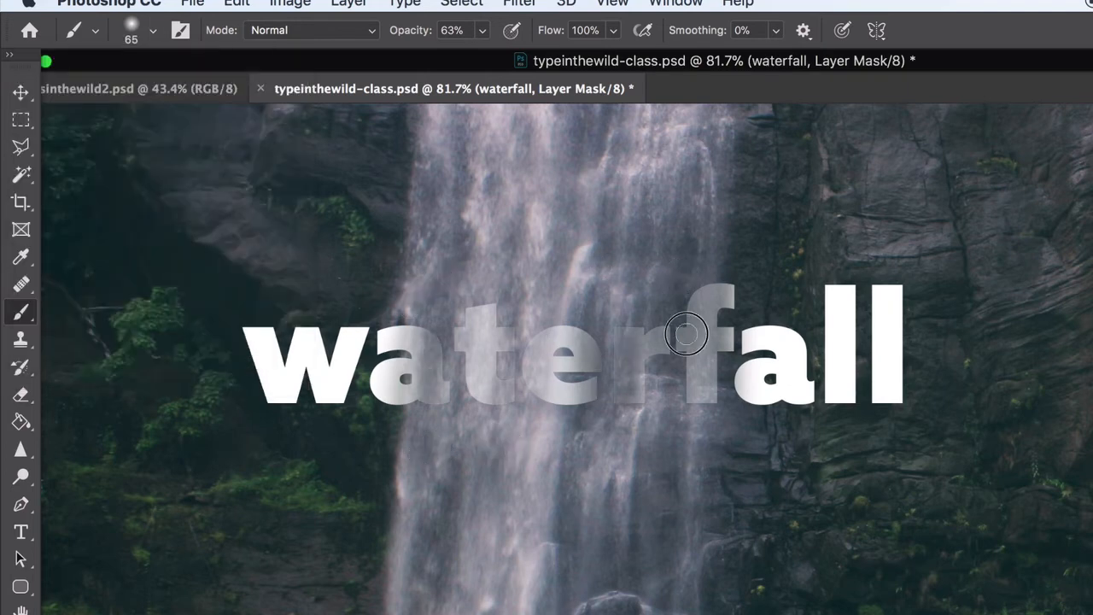
drag(687, 334, 688, 473)
drag(568, 261, 558, 488)
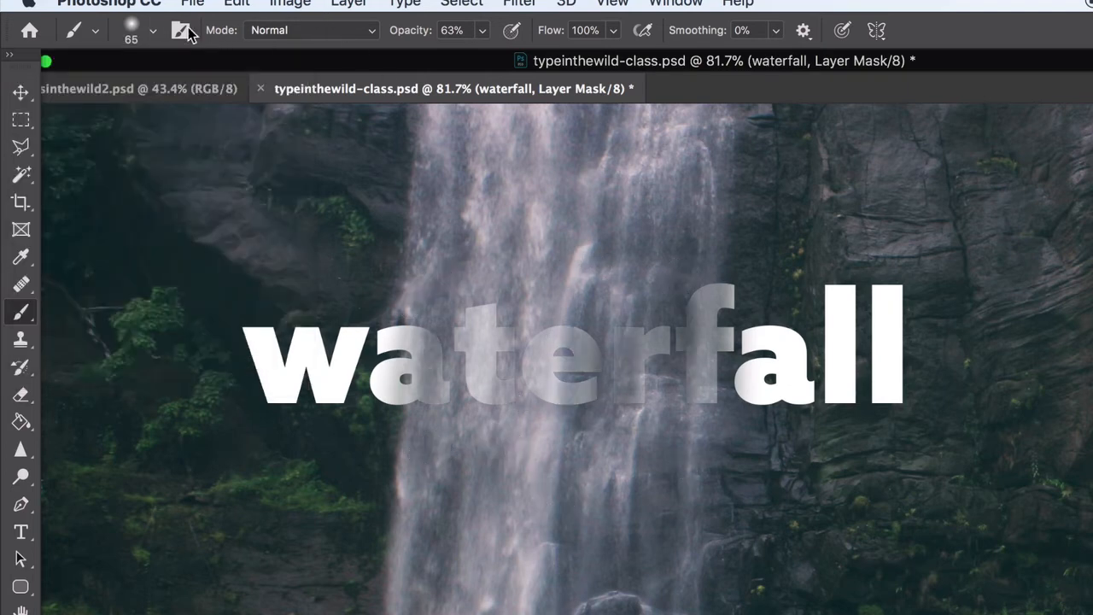
- Reduce the Soft Round brush size to 17 px
click(155, 37)
text(17)
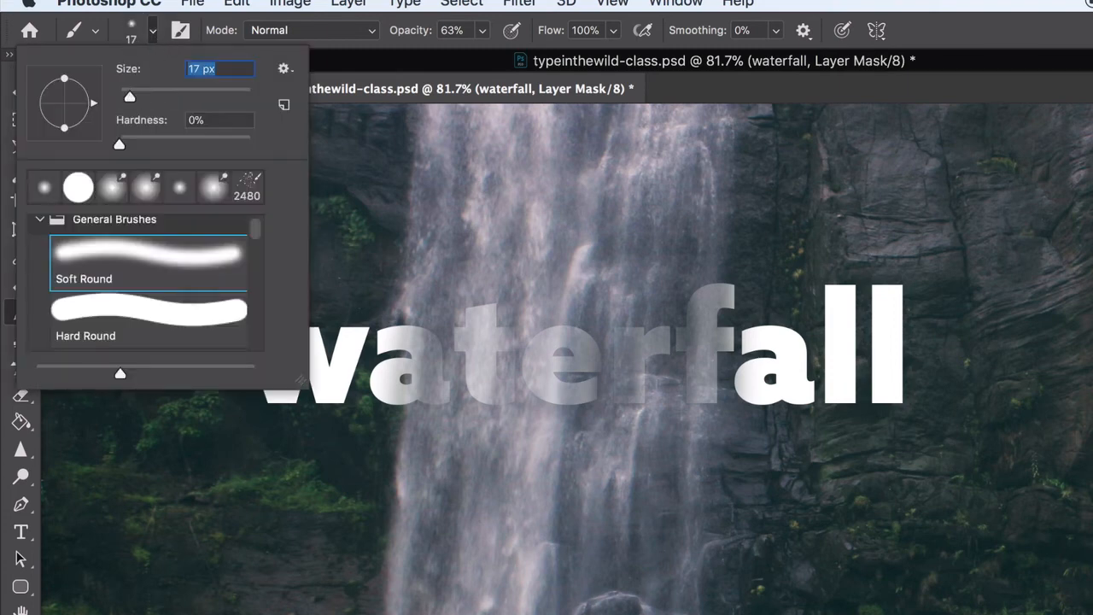
key(Return)
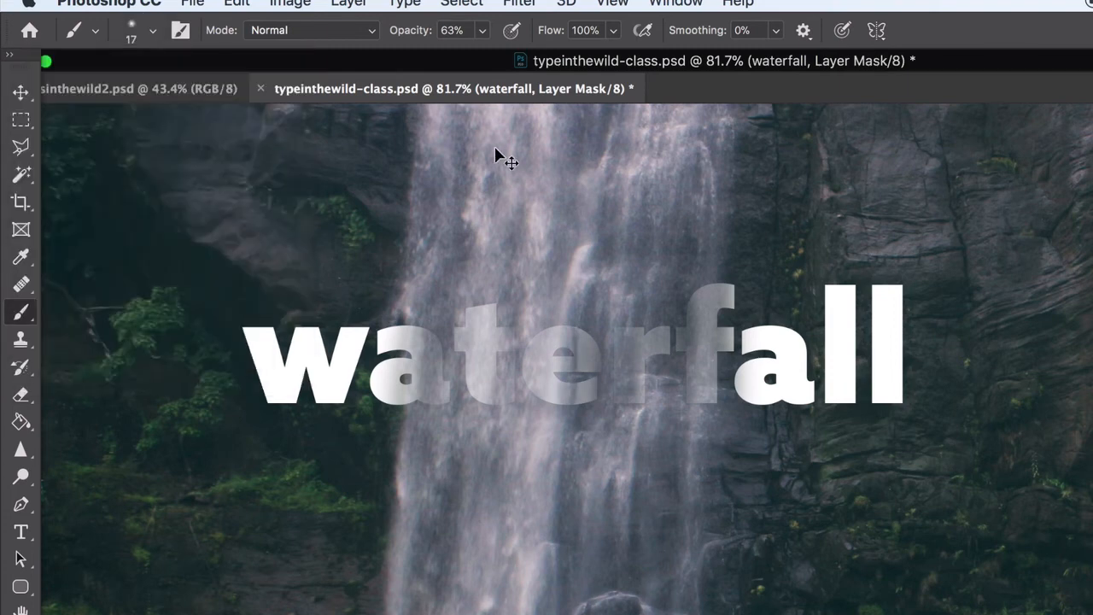
- Lower the brush opacity to 15% and set the Soft Round brush size to 79 px
click(482, 29)
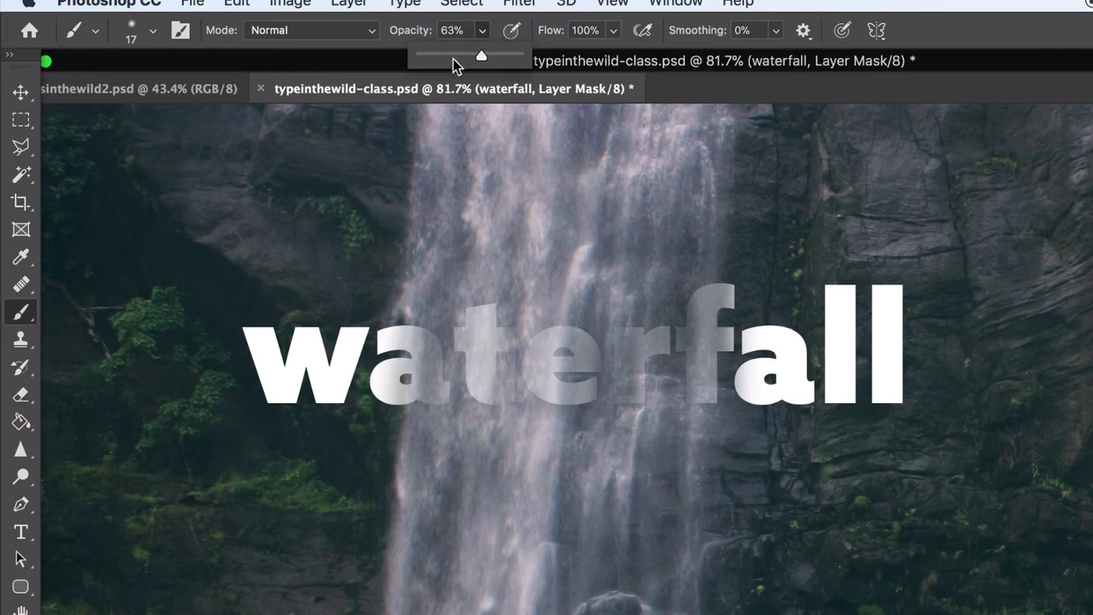
click(155, 34)
click(173, 92)
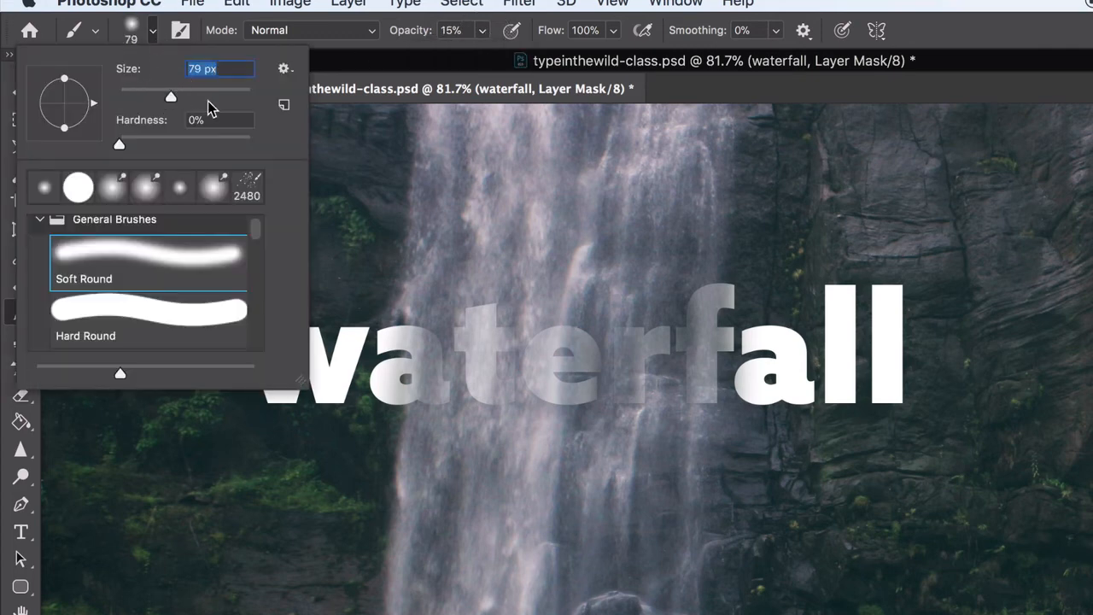
key(Return)
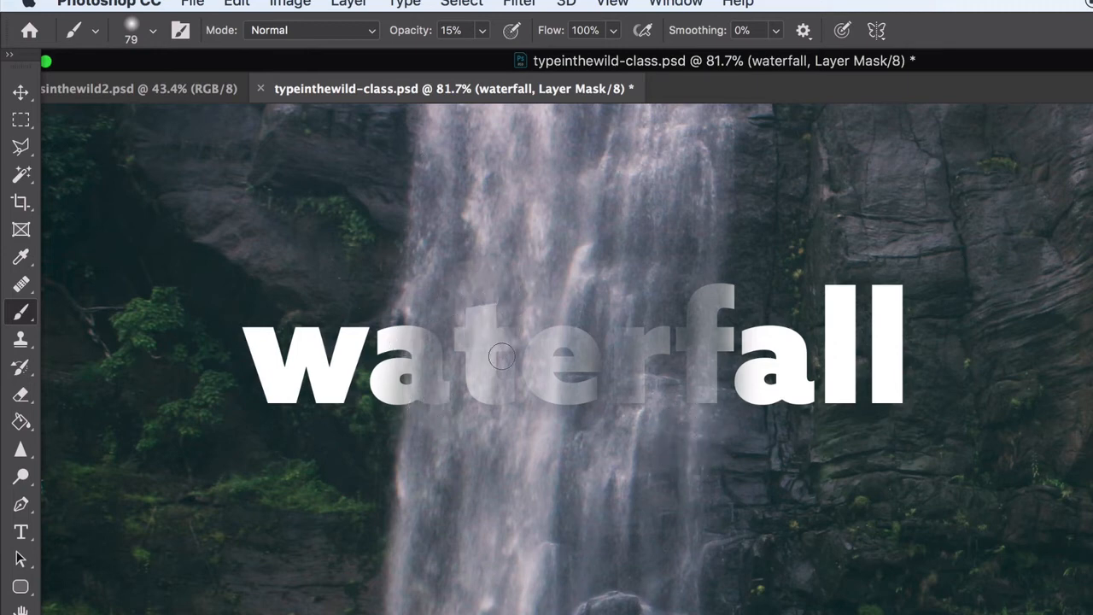
- Lightly paint part of the "r" back in on the "waterfall" mask, undoing the trial strokes over the "t" and "r"
mouse_move(501, 356)
mouse_down()
mouse_move(498, 270)
mouse_move(470, 436)
mouse_move(511, 290)
mouse_up()
key(super+z)
drag(613, 406, 633, 279)
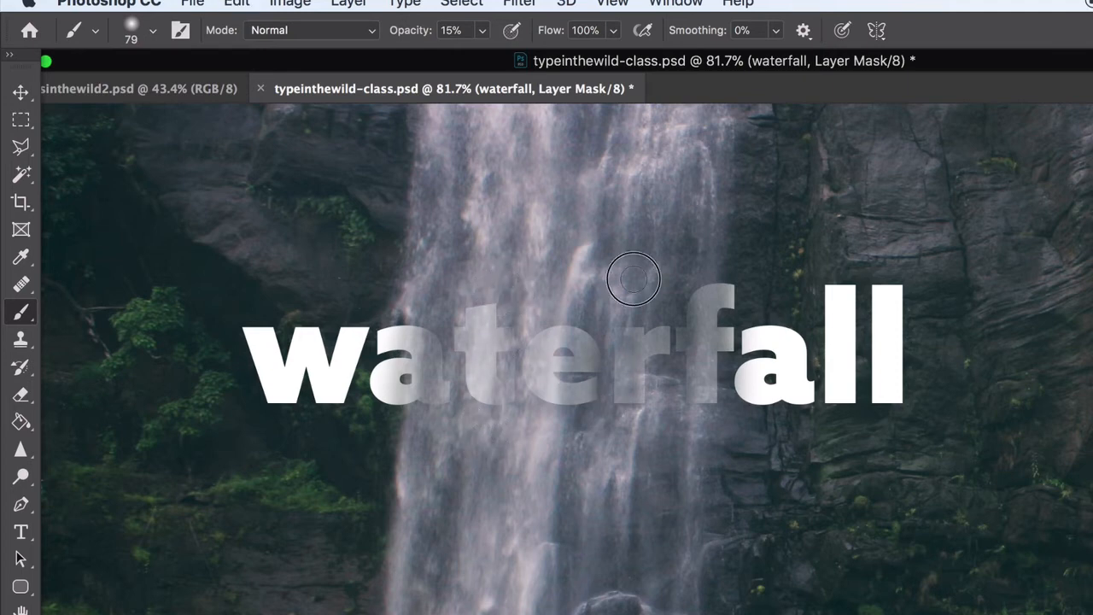
key(super+z)
drag(640, 386, 655, 325)
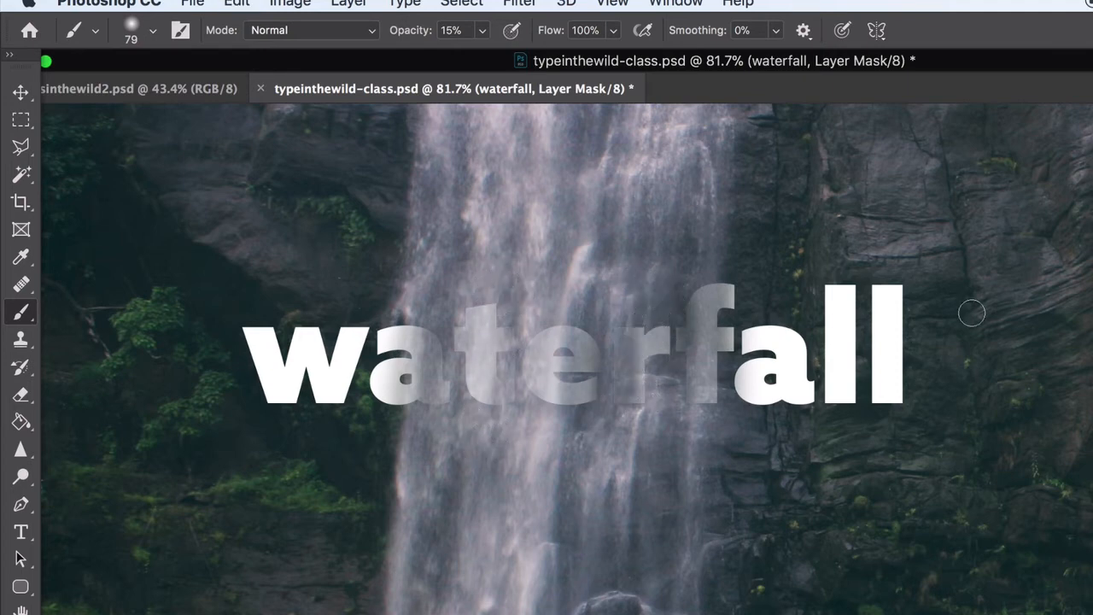
- Duplicate the "waterfall" text layer and move the copy down onto the rock below the seated man
scroll(662, 302, down, 4)
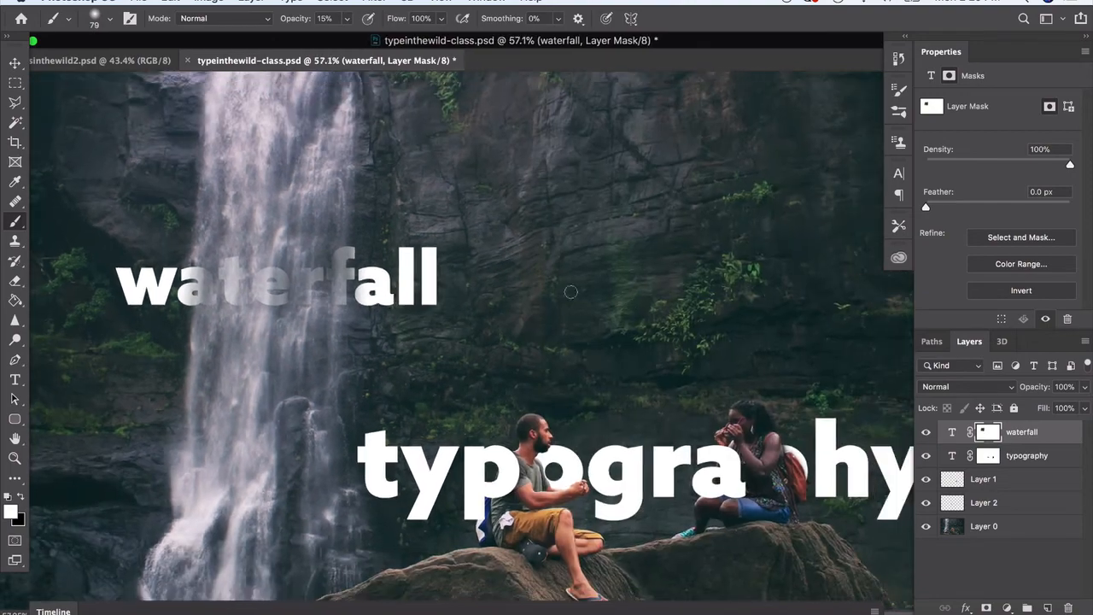
click(15, 65)
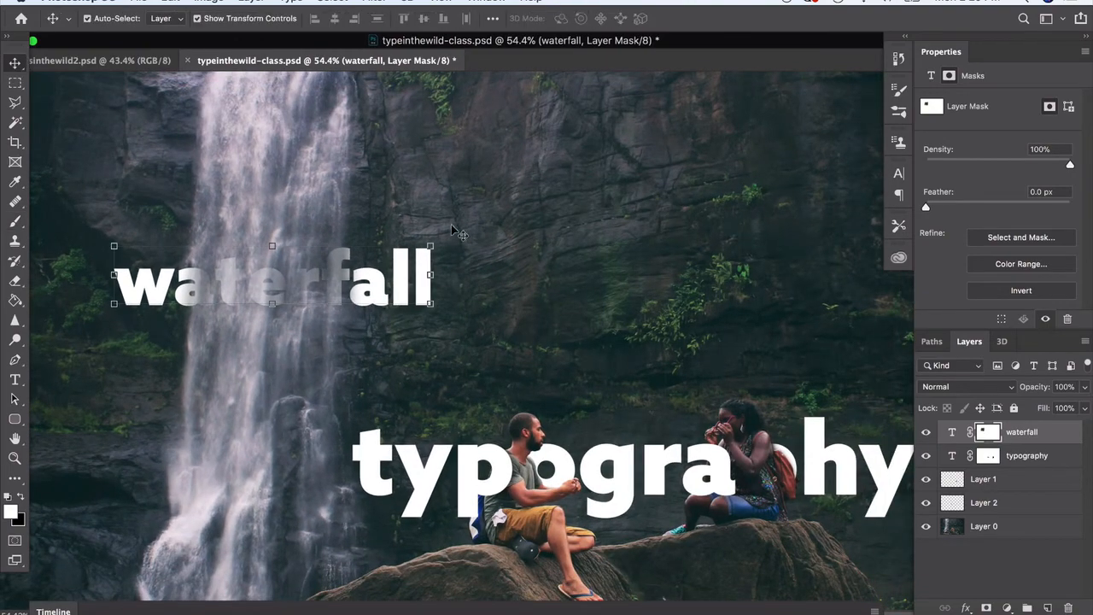
scroll(564, 322, down, 4)
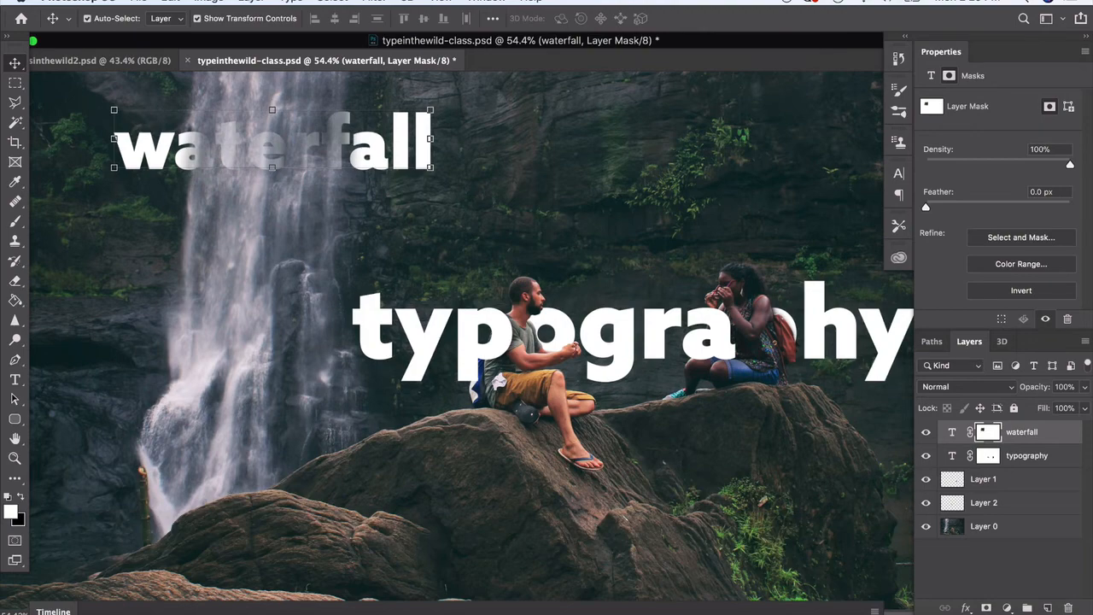
click(250, 2)
click(293, 57)
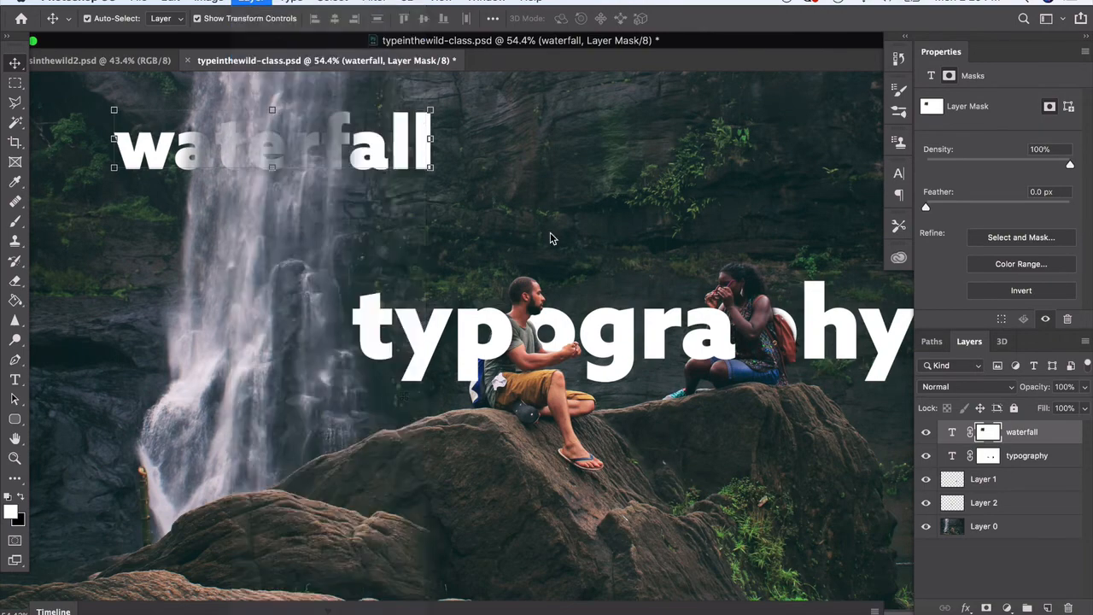
click(688, 245)
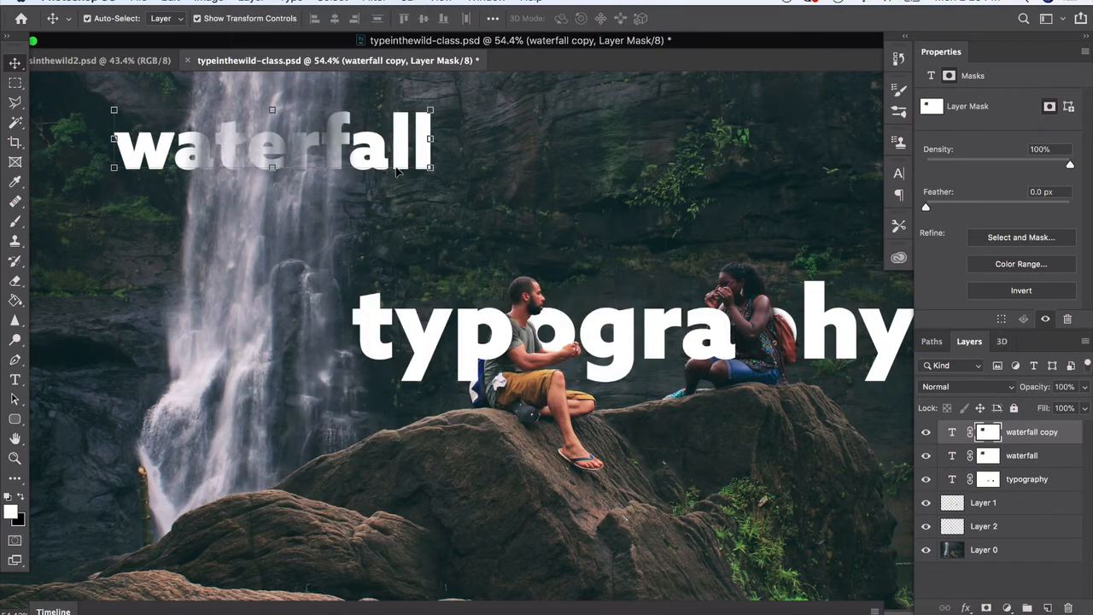
drag(395, 171, 646, 483)
- Delete the layer mask from the copied text layer and replace its text with "fun"
right_click(995, 431)
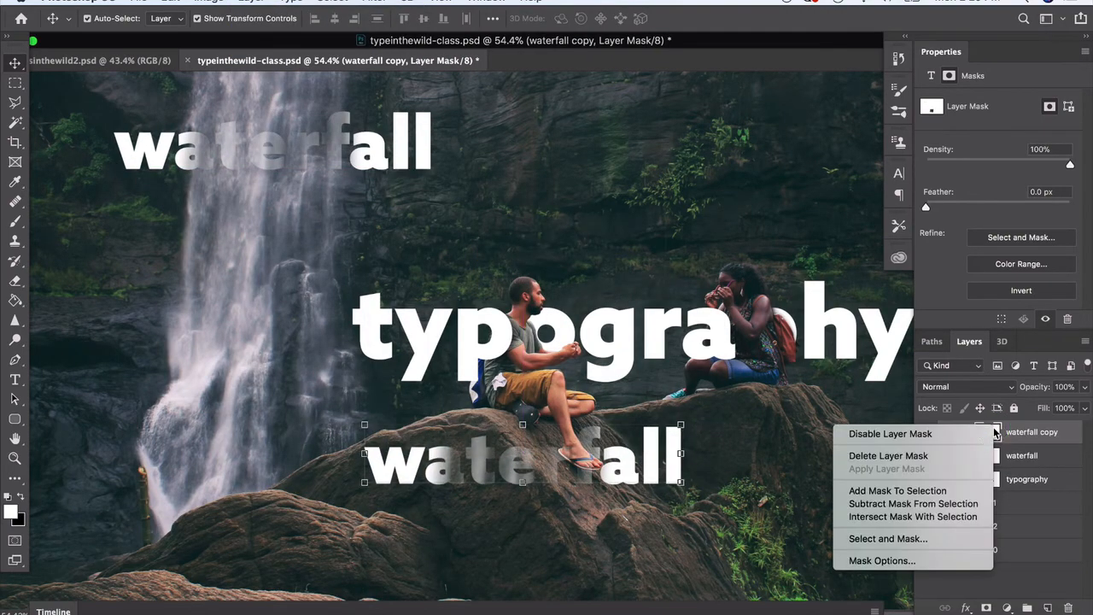
click(889, 455)
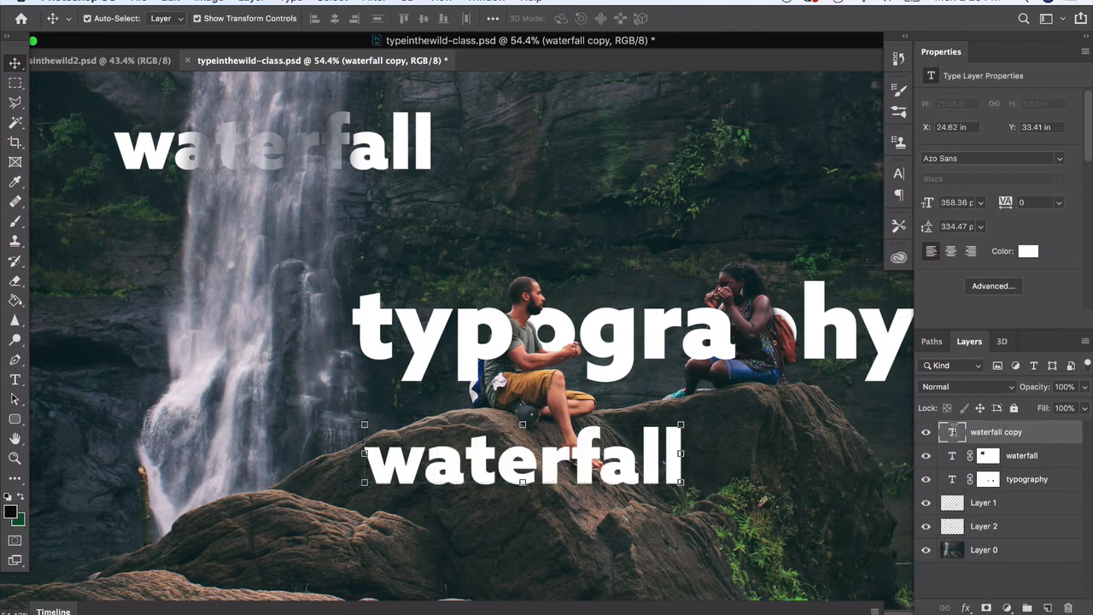
double_click(952, 432)
text(fun)
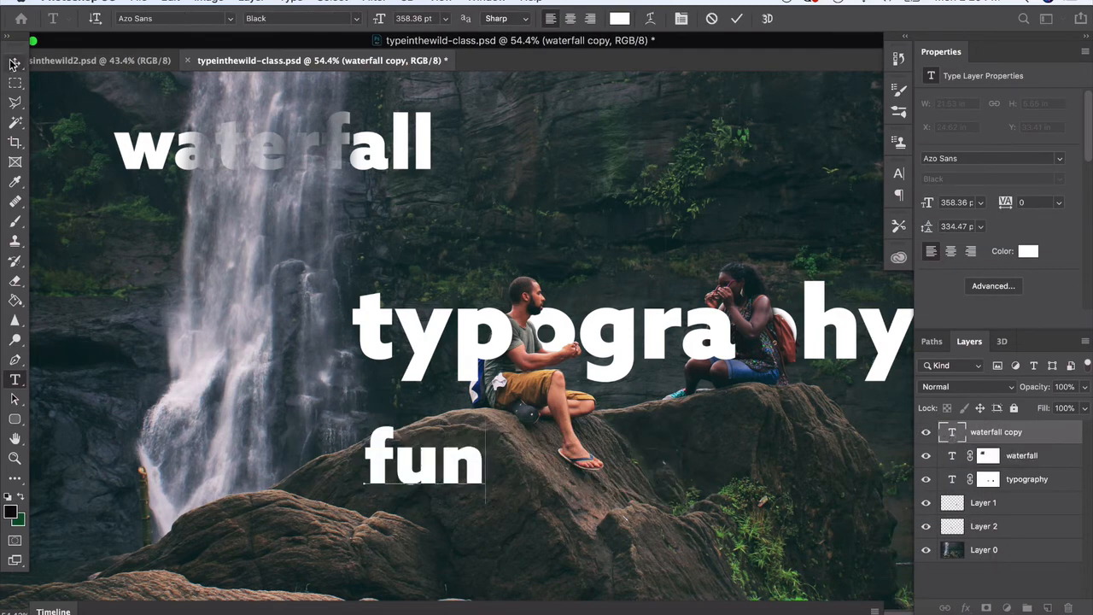
click(14, 64)
- Place the "fun" text on the rock's crest behind the seated man and shrink it to about 267 pt
scroll(538, 431, up, 5)
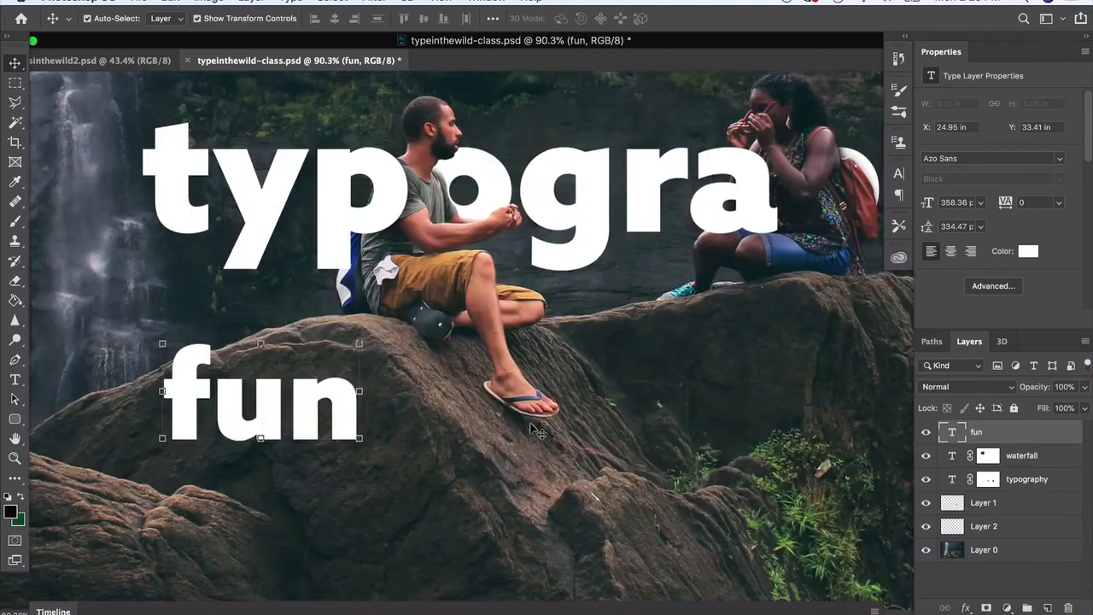
scroll(538, 431, down, 2)
drag(273, 388, 696, 439)
scroll(696, 438, left, 5)
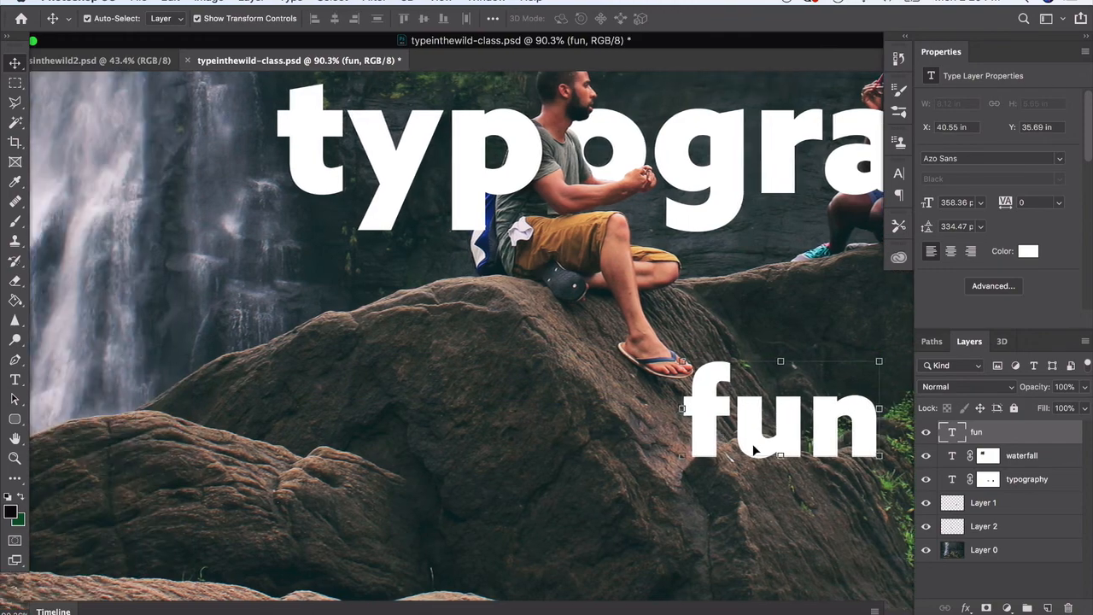
drag(767, 434, 418, 291)
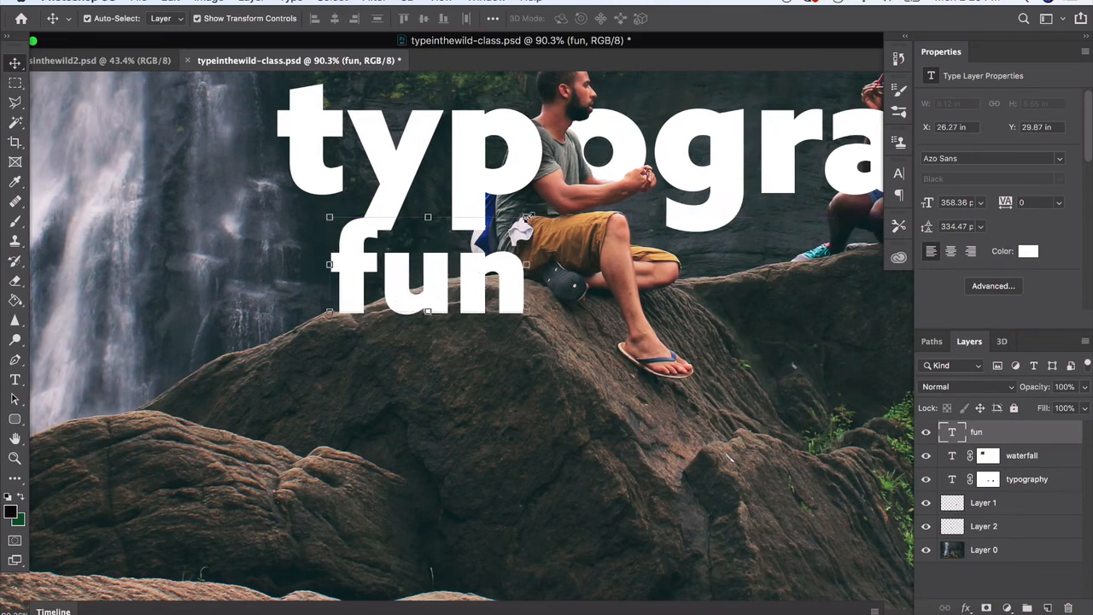
drag(528, 217, 466, 218)
double_click(441, 307)
drag(441, 307, 487, 288)
- With the "fun" layer at 27% opacity, add a layer mask and hide the letter bottoms along the rock's edge using a 30 px Hard Round brush
click(1085, 388)
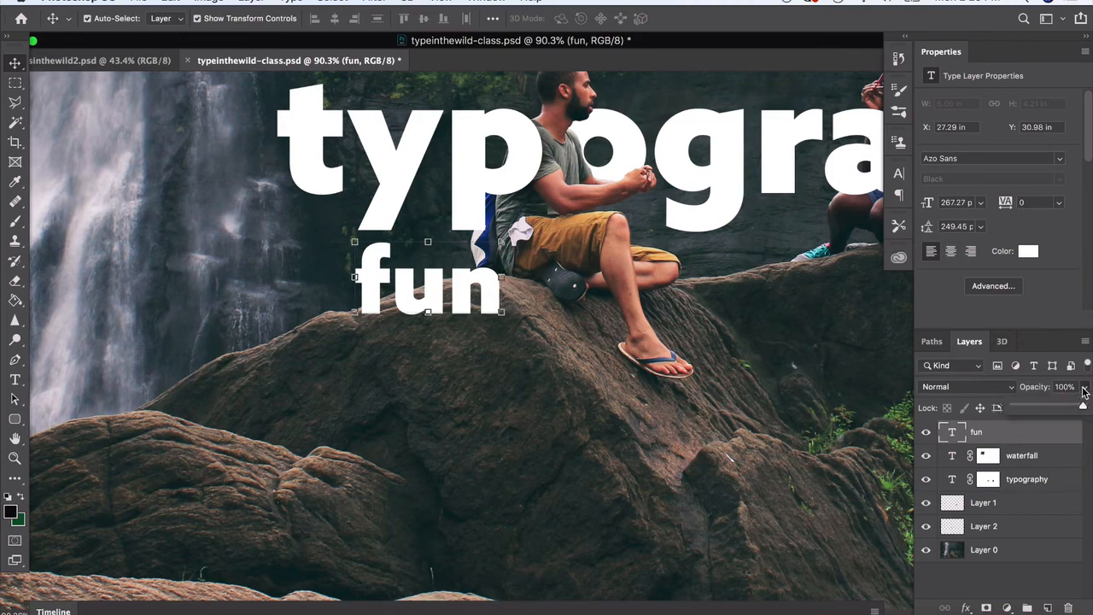
click(1033, 410)
scroll(513, 338, up, 5)
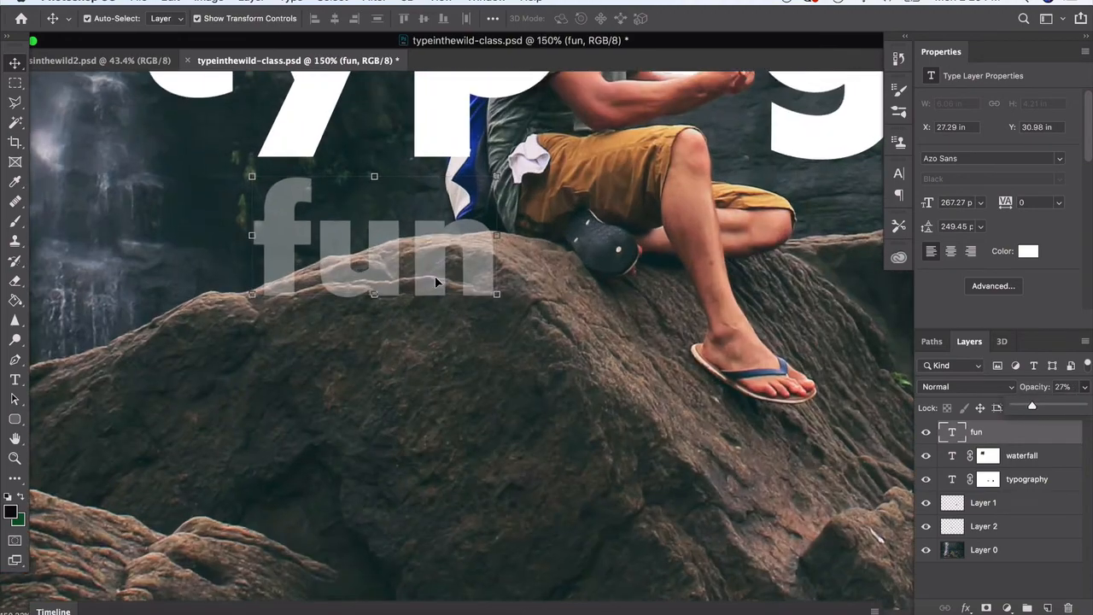
scroll(437, 281, left, 3)
scroll(437, 281, up, 1)
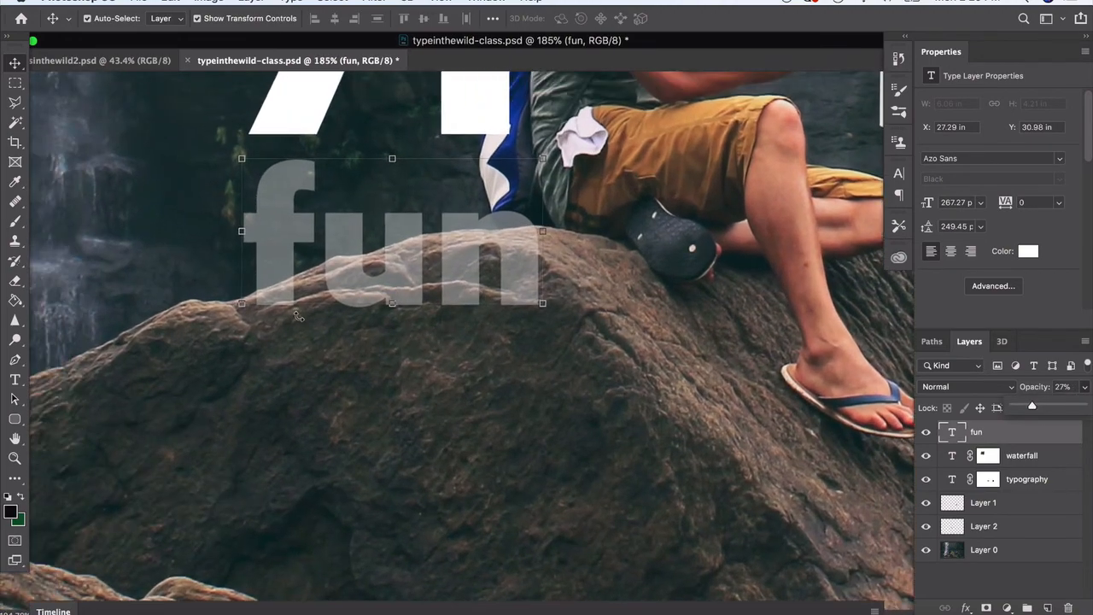
scroll(301, 318, up, 1)
drag(295, 305, 276, 288)
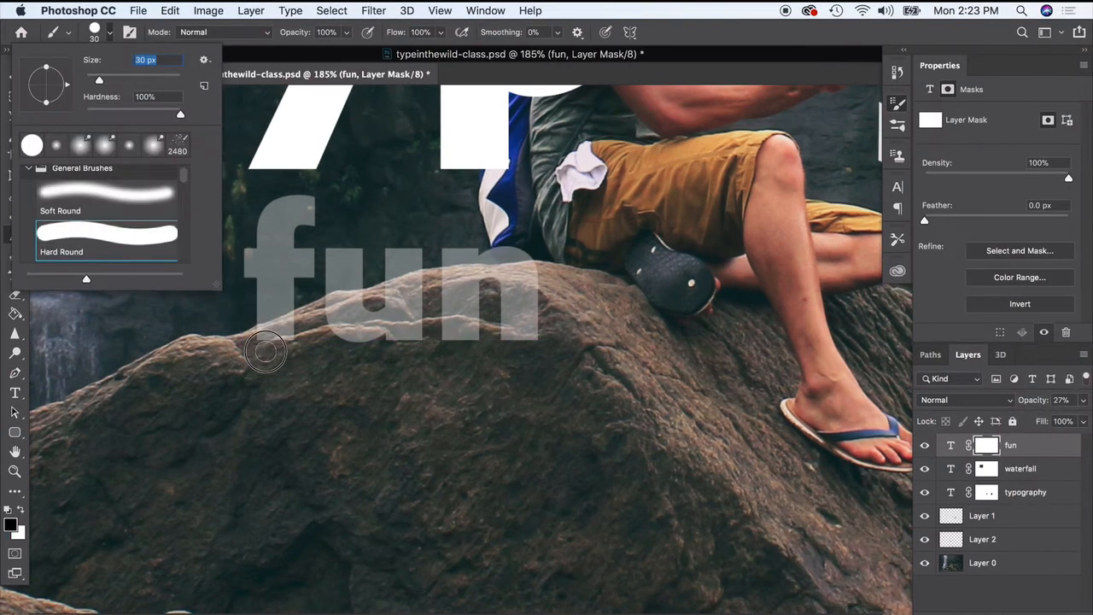
click(275, 336)
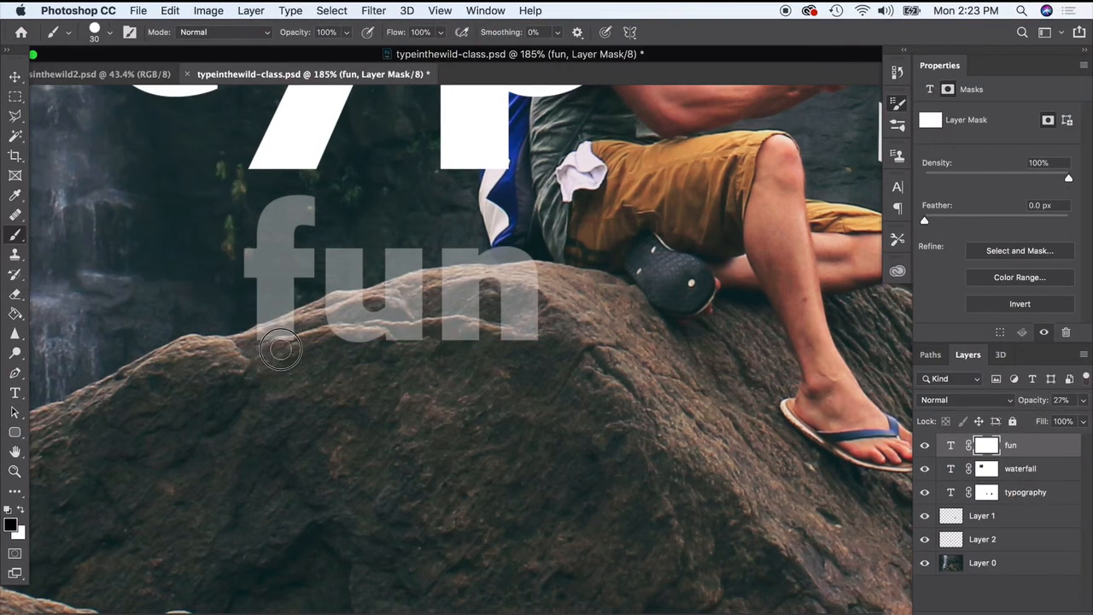
mouse_move(287, 346)
mouse_down()
mouse_move(462, 326)
mouse_move(559, 350)
mouse_move(402, 346)
mouse_move(535, 352)
mouse_up()
- Paint white on the mask to restore the lower part of the "u", and return the "fun" layer to 100% opacity
scroll(161, 259, up, 3)
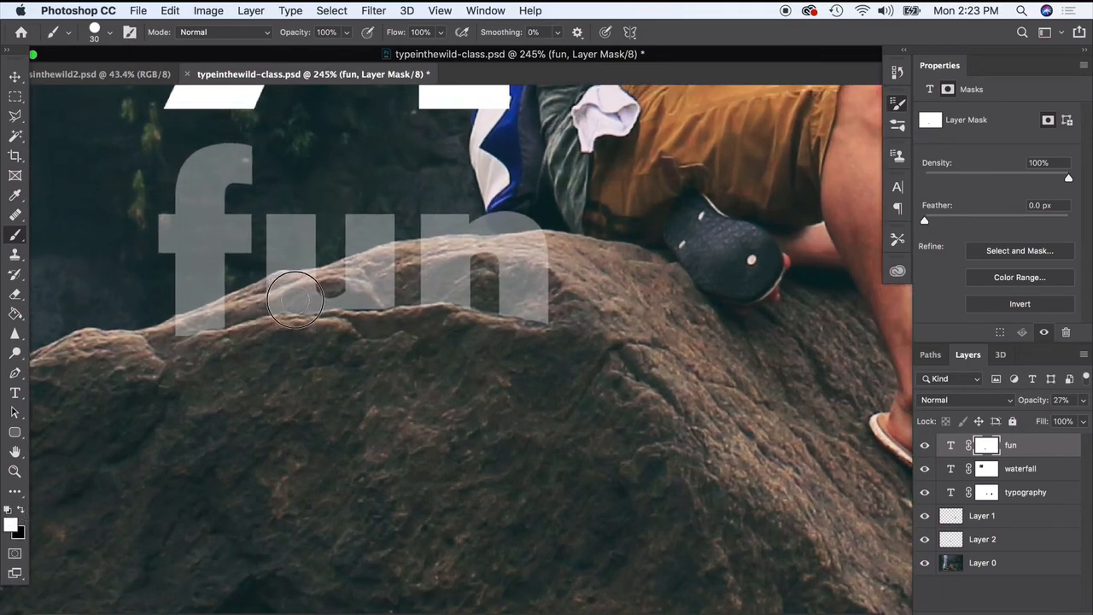
mouse_move(350, 295)
mouse_down()
mouse_move(337, 295)
mouse_move(381, 299)
mouse_up()
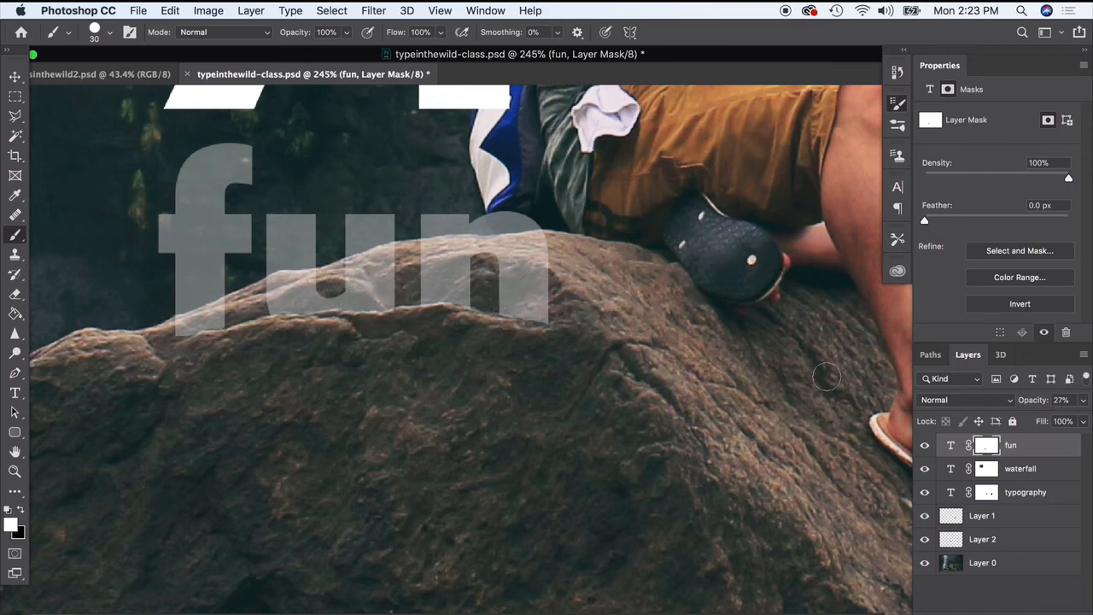
click(1083, 402)
click(1082, 420)
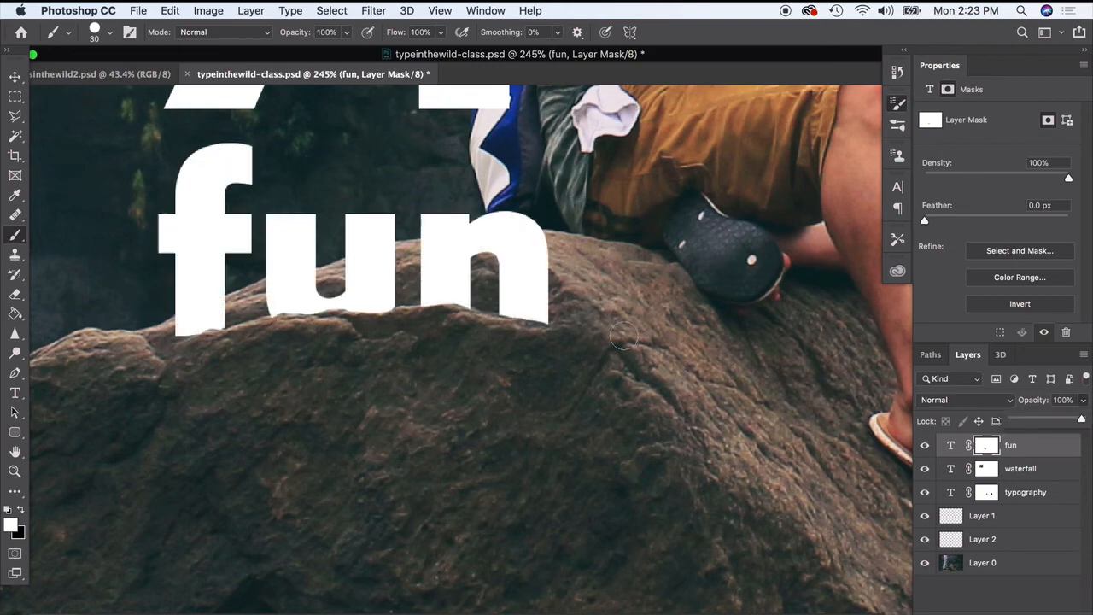
scroll(549, 381, down, 4)
scroll(548, 376, down, 1)
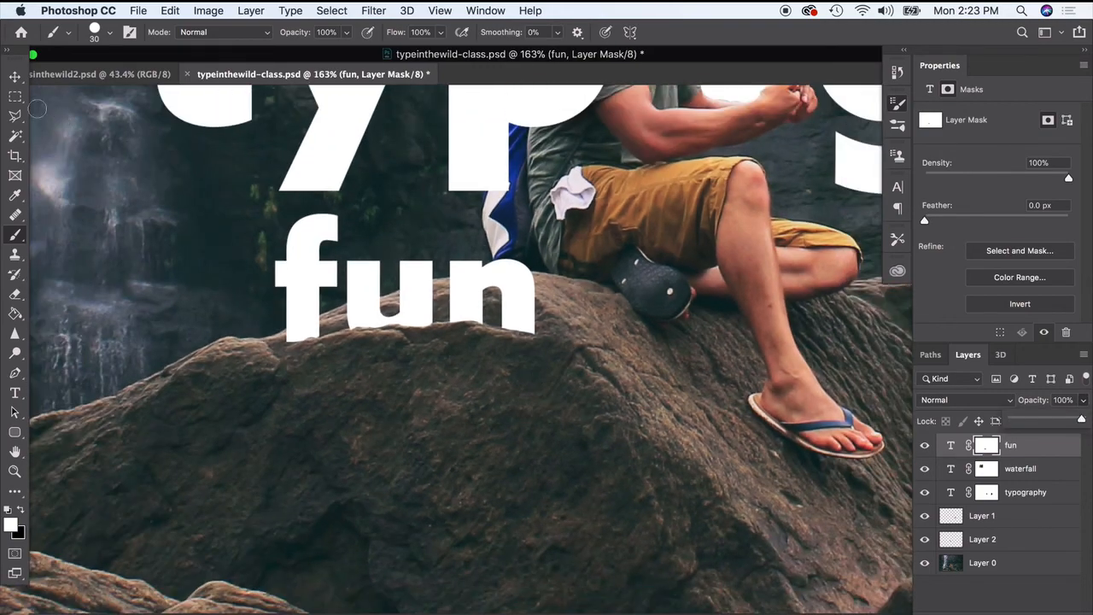
- Add a new layer above the "fun" text and set up a black 76 px Soft Round brush with 0% hardness
click(10, 76)
click(1048, 607)
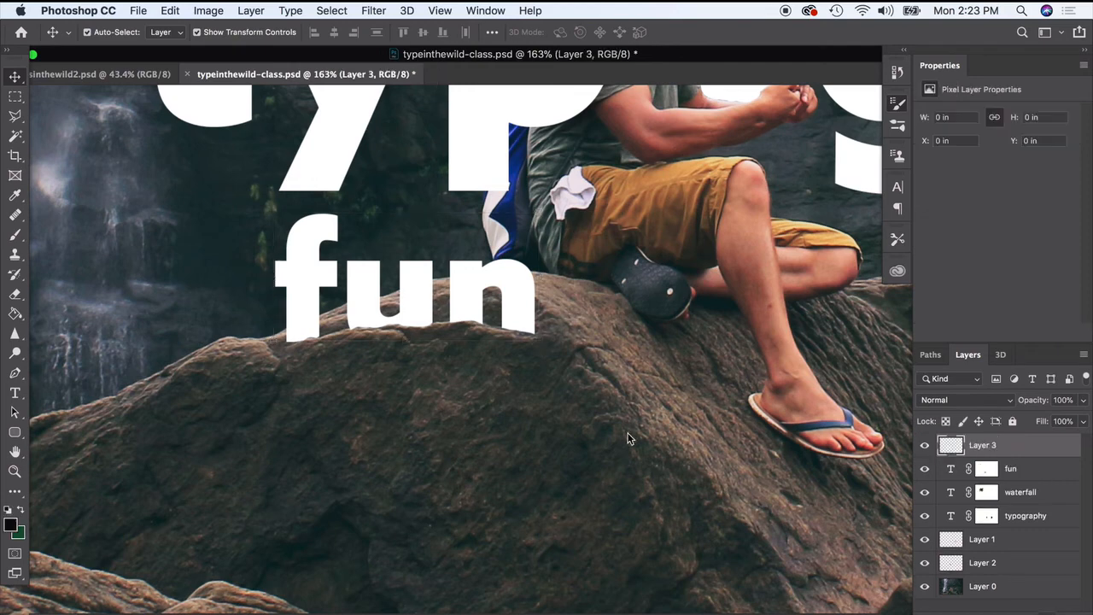
click(10, 236)
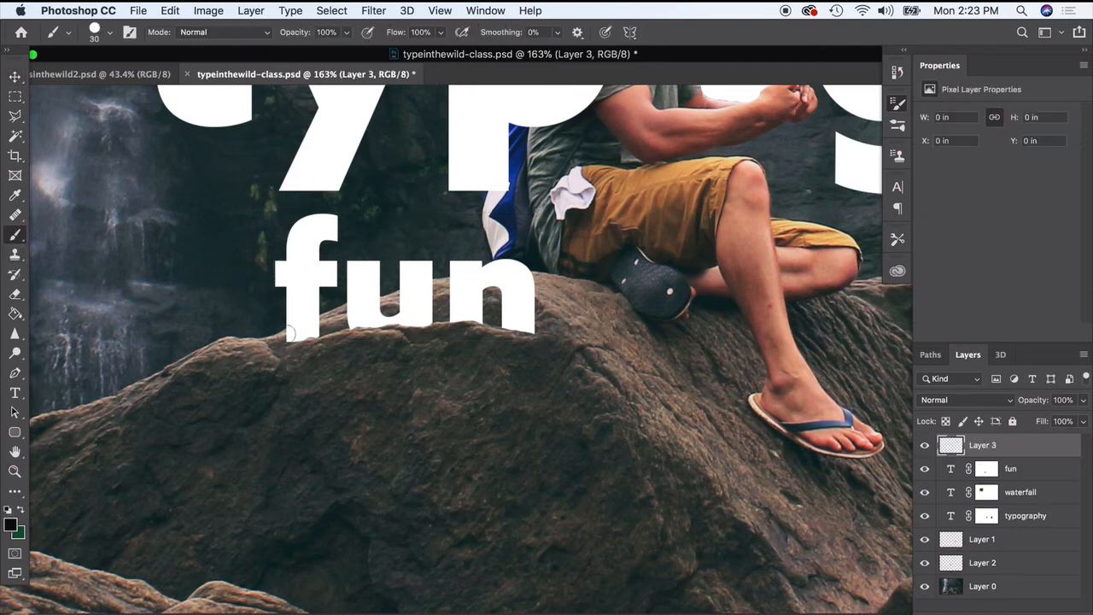
drag(301, 335, 330, 335)
key(super+z)
click(110, 34)
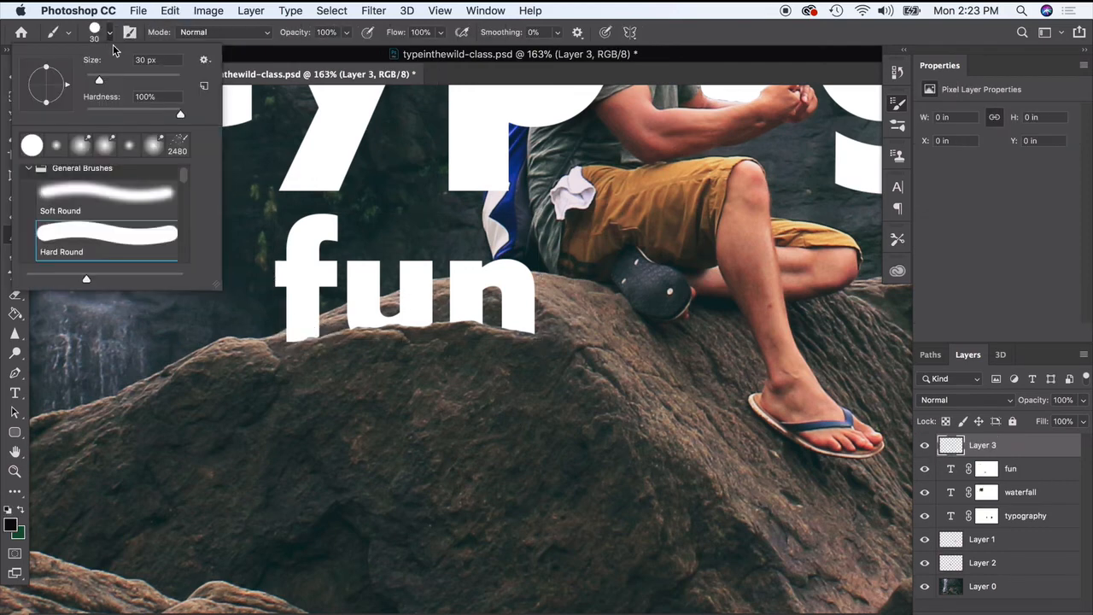
click(98, 200)
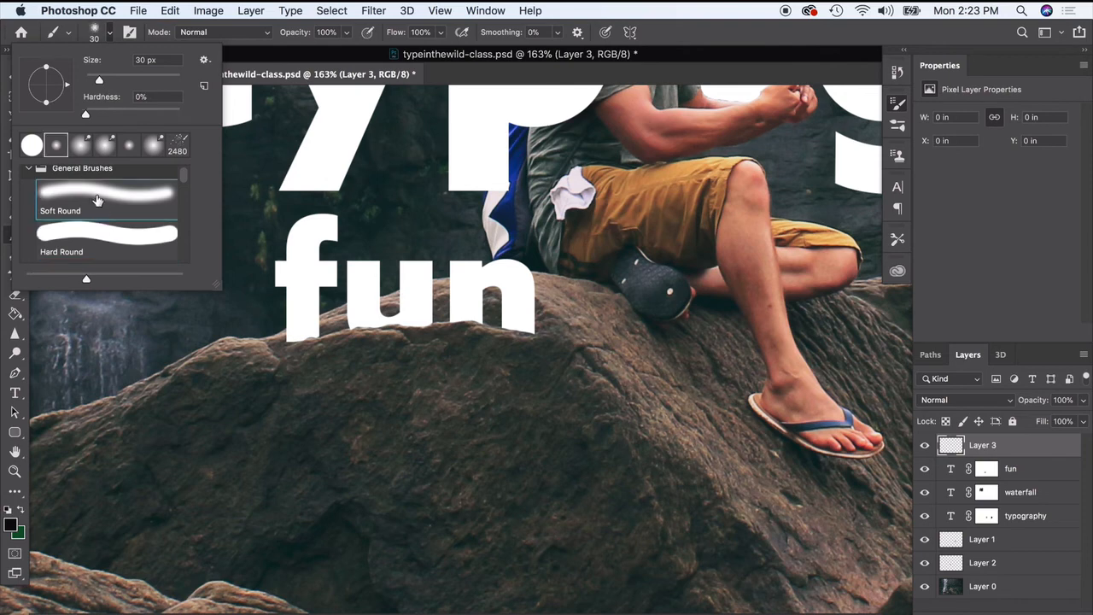
click(110, 33)
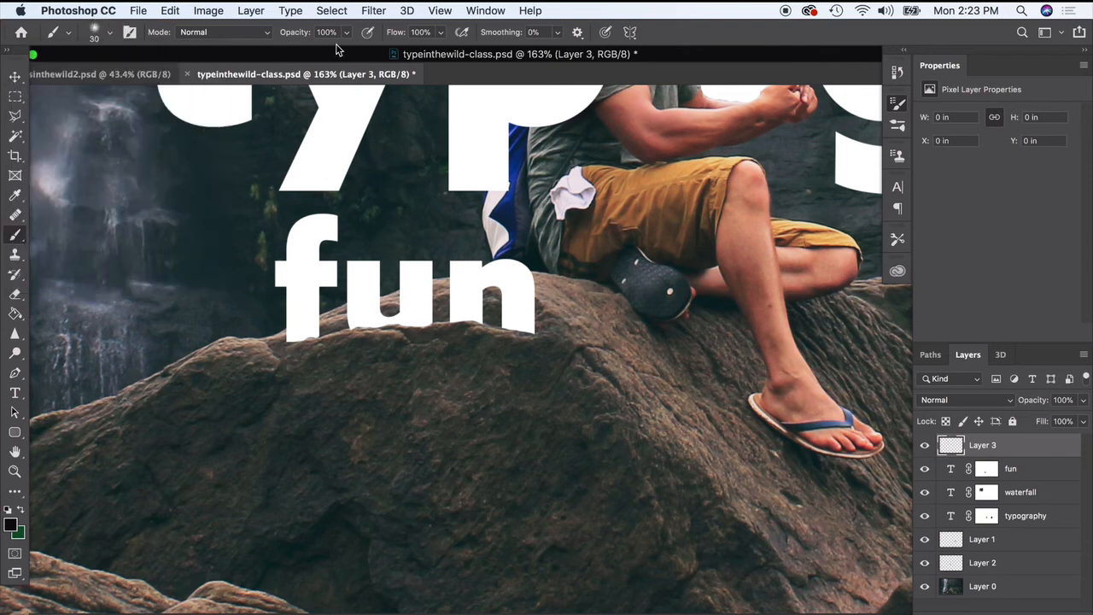
click(110, 34)
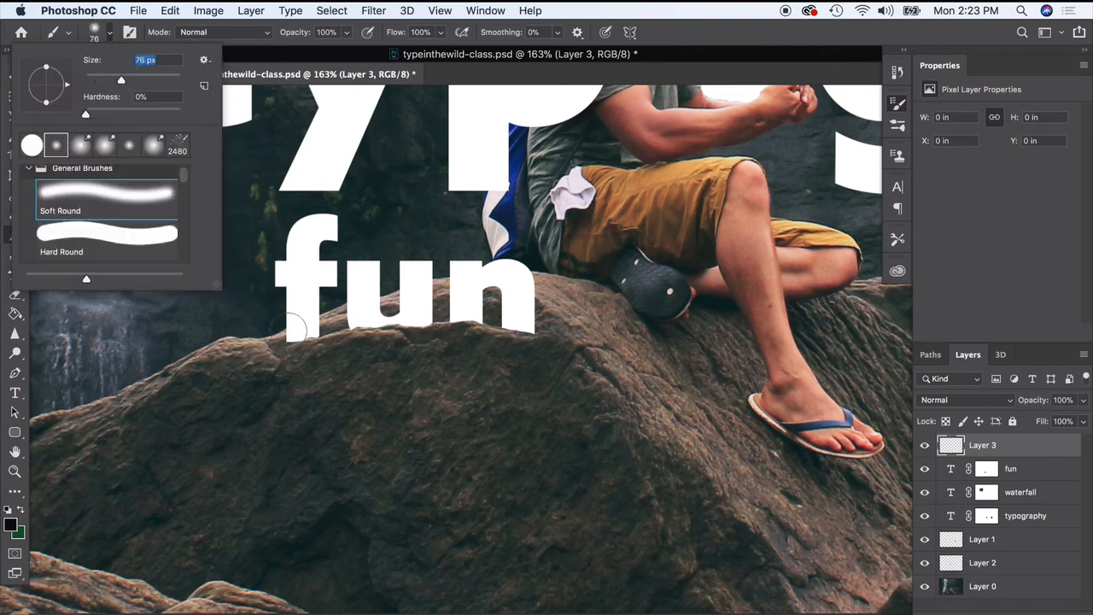
- Paint a soft black shadow around the base of "fun" on the new layer and place that layer beneath the "typography" text layer
mouse_move(294, 327)
mouse_down()
mouse_move(293, 317)
mouse_move(346, 320)
mouse_up()
mouse_move(1017, 446)
mouse_down()
mouse_move(1001, 461)
mouse_move(1001, 528)
mouse_up()
mouse_move(299, 320)
mouse_down()
mouse_move(527, 332)
mouse_move(495, 305)
mouse_move(275, 343)
mouse_up()
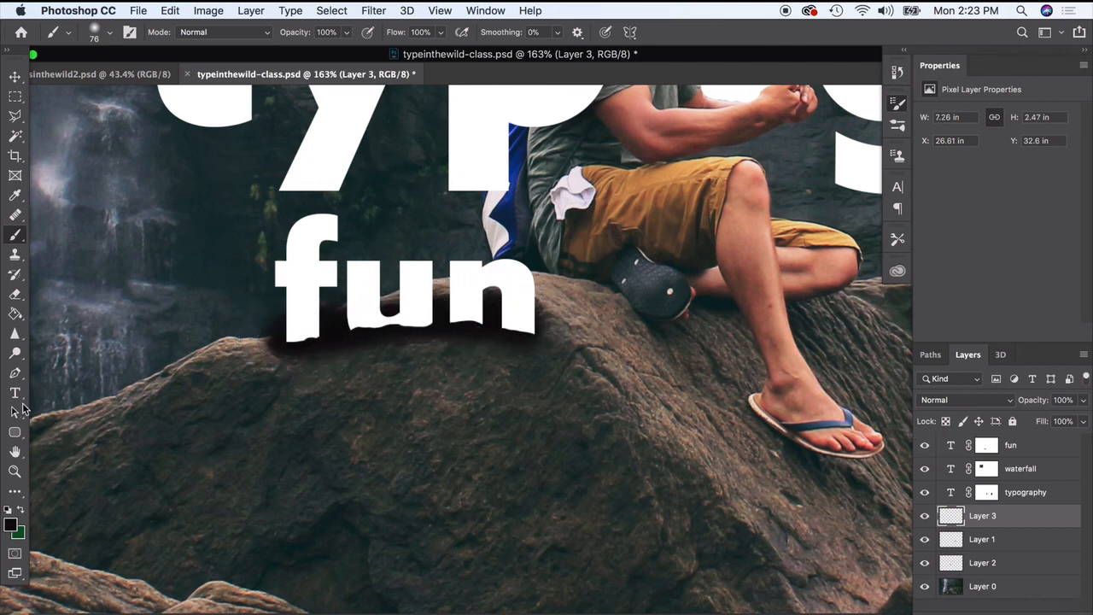
- Erase the shadow spilling over the front of the rock and around the outside of the "fun" letters with a 63 px eraser
click(15, 295)
mouse_move(296, 382)
mouse_down()
mouse_move(337, 379)
mouse_move(298, 354)
mouse_move(330, 342)
mouse_move(454, 334)
mouse_move(530, 350)
mouse_up()
key(super+z)
click(110, 36)
click(115, 79)
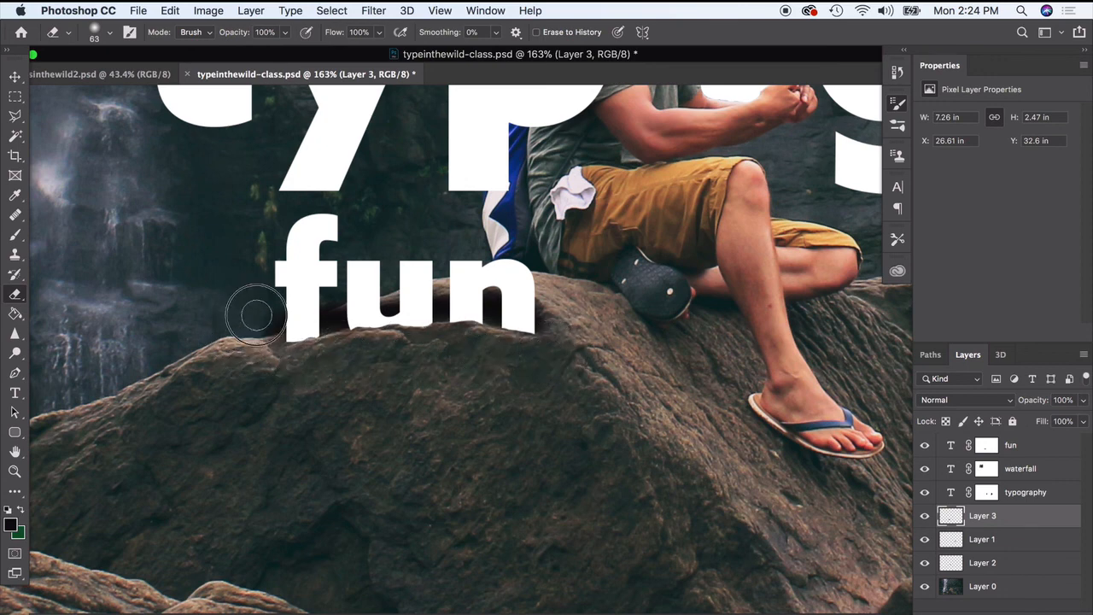
mouse_move(278, 311)
mouse_down()
mouse_move(331, 291)
mouse_move(259, 318)
mouse_move(338, 277)
mouse_move(508, 267)
mouse_up()
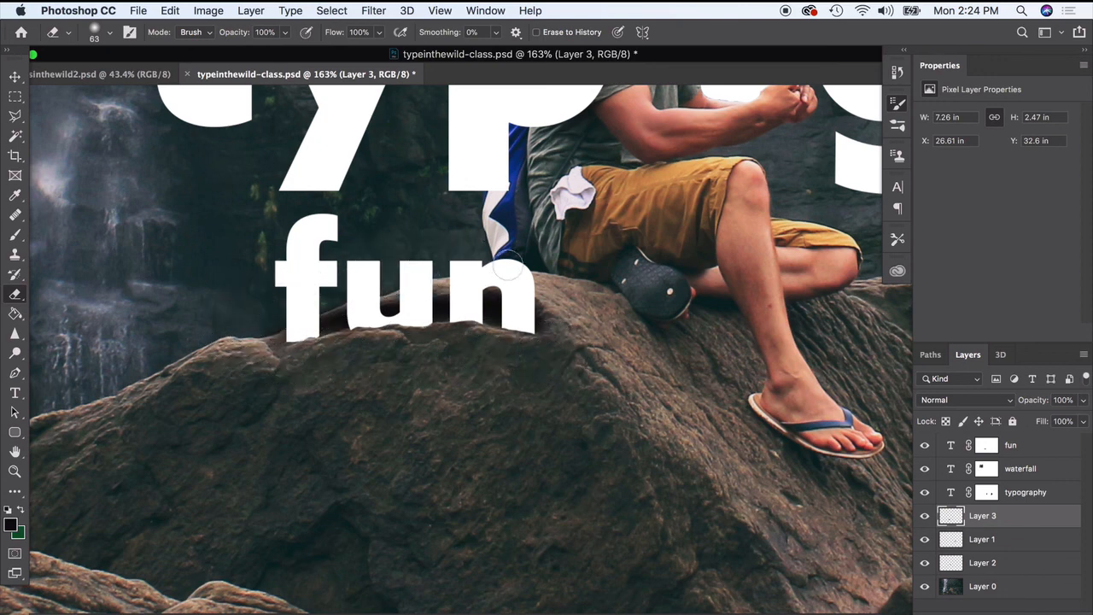
- Lower the shadow layer's opacity to 49%, toggle its visibility to compare the effect, and review the whole composition
click(1082, 403)
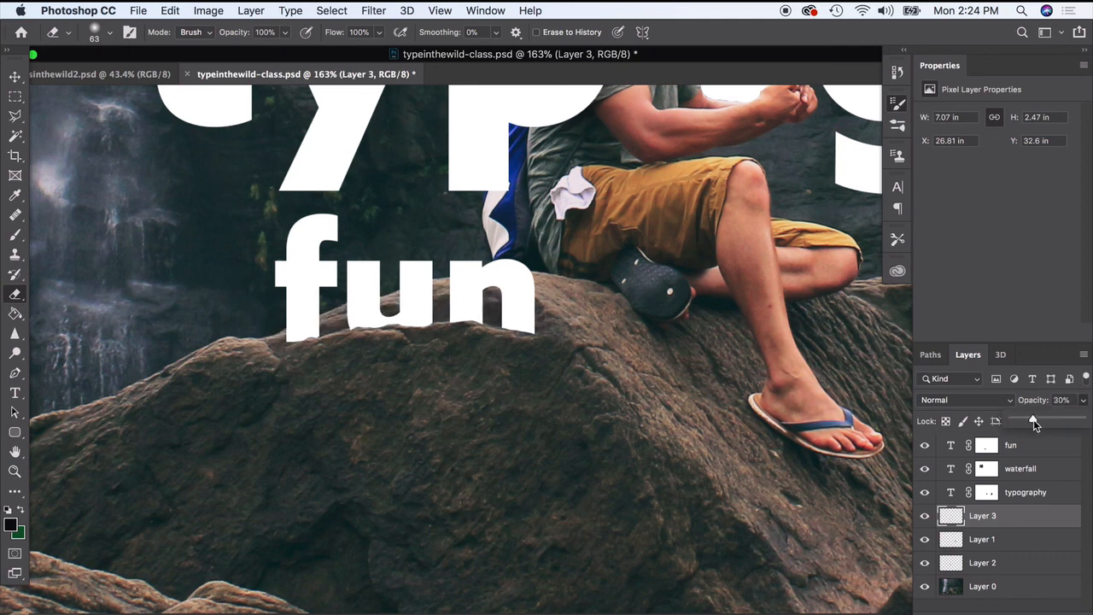
click(15, 77)
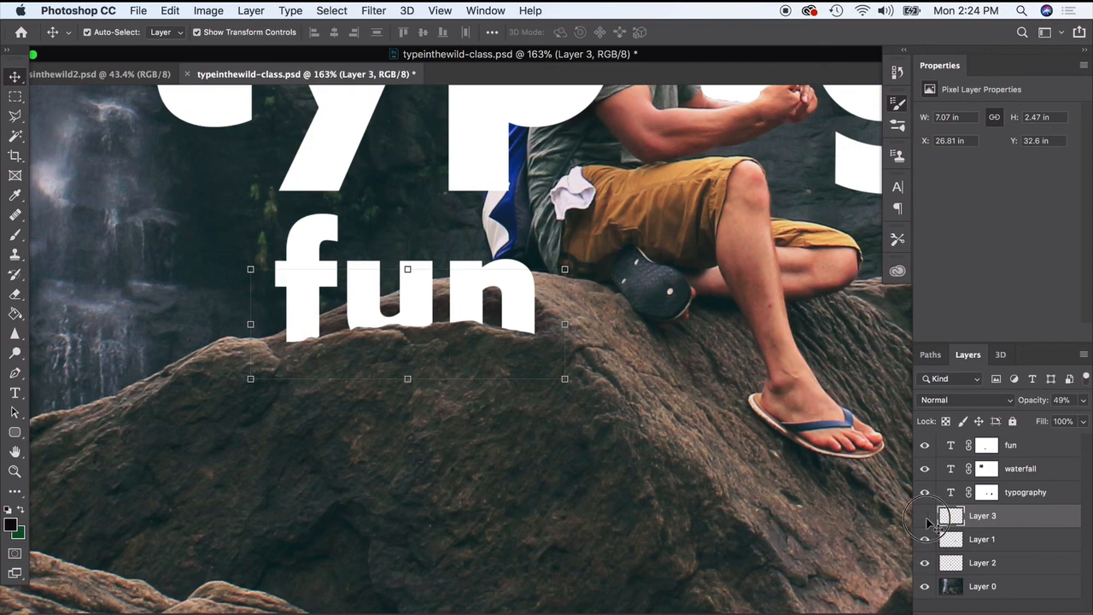
click(928, 519)
click(925, 517)
click(633, 386)
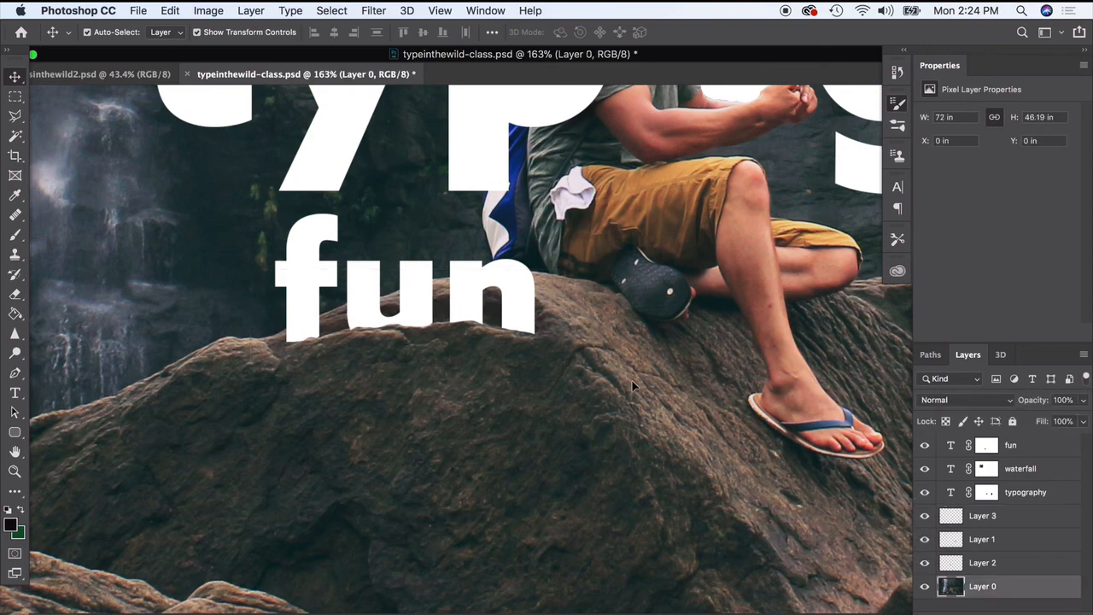
scroll(632, 391, down, 10)
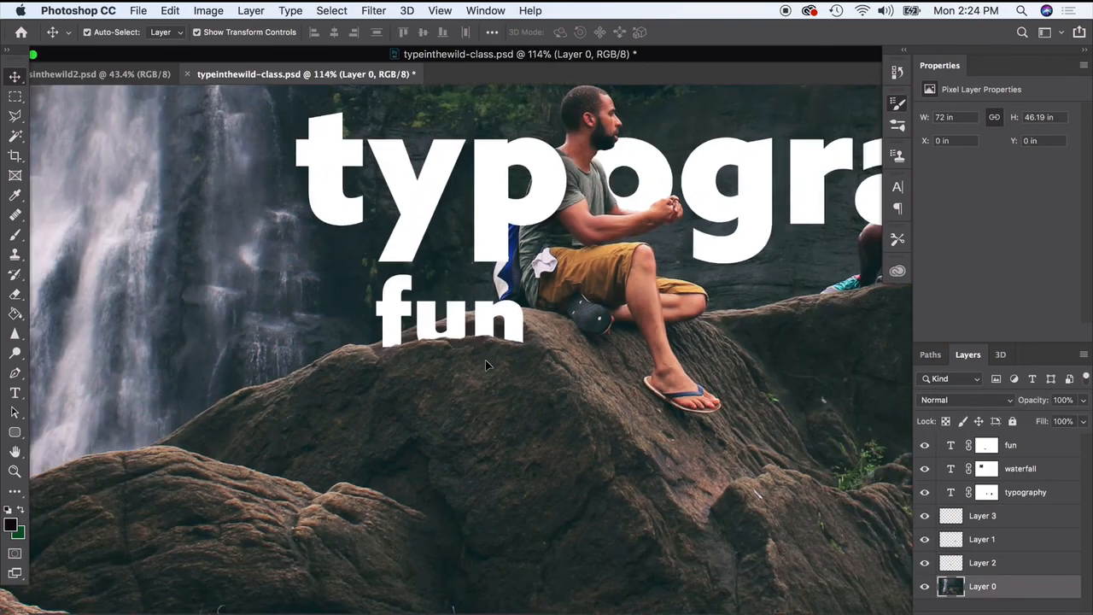
scroll(532, 379, down, 8)
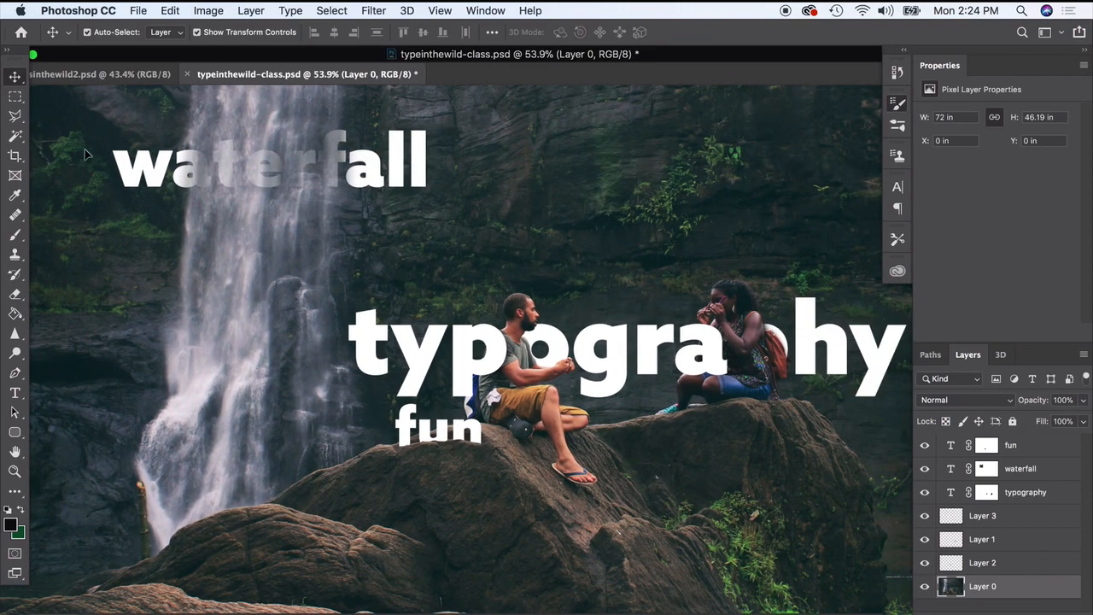
scroll(745, 348, right, 3)
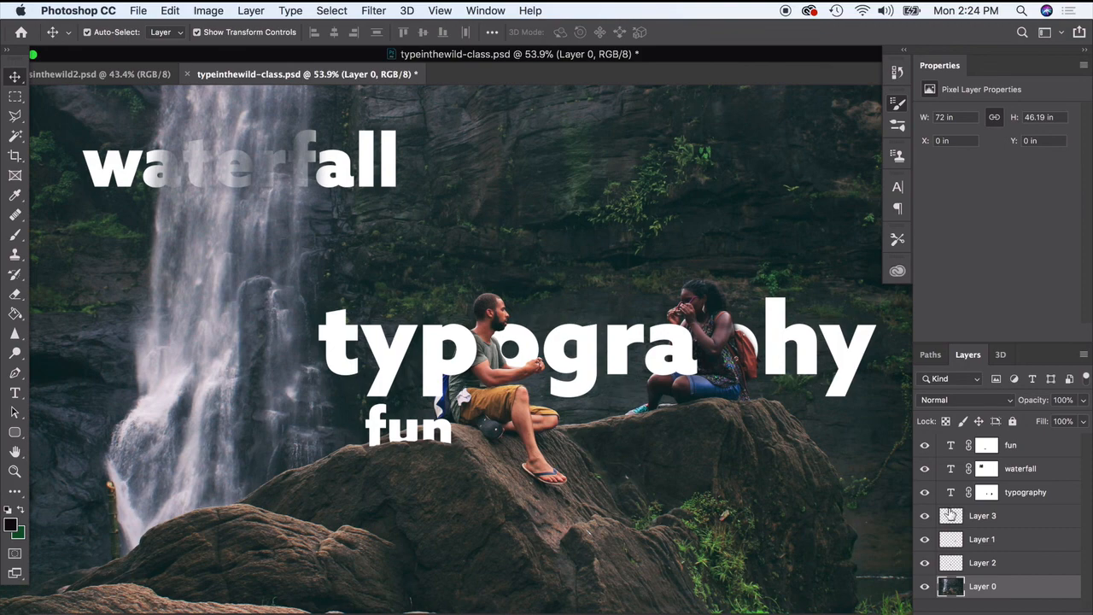